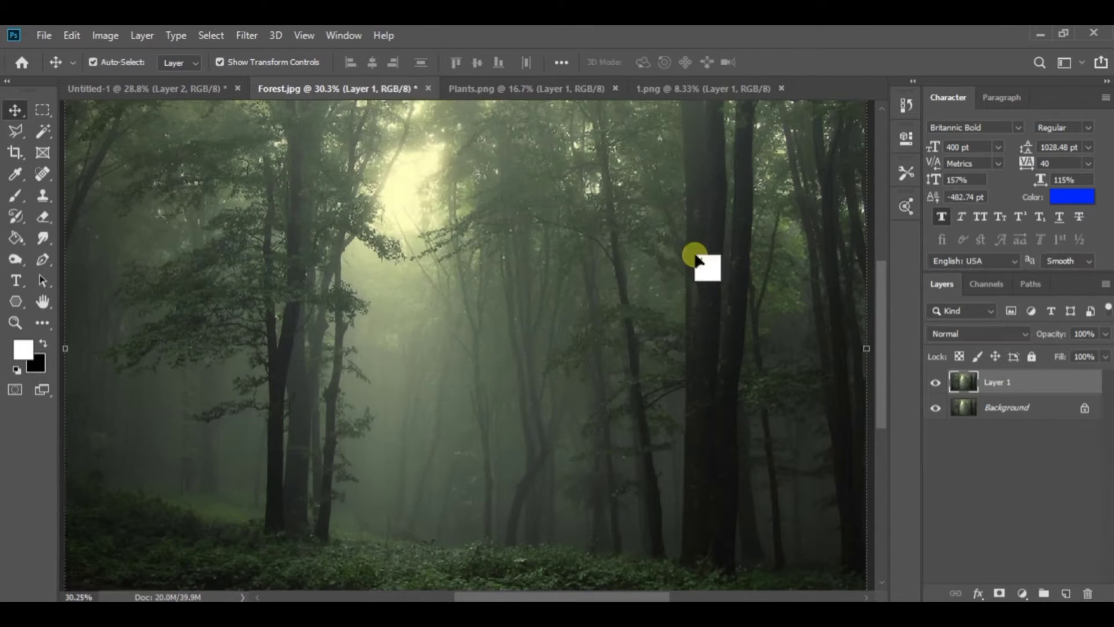
Place the forest image into Untitled-1, scale it to cover the canvas, and close Forest.jpg
left_click_drag(704, 261, 650, 467)
scroll(603, 290, "up", 3)
left_click_drag(520, 370, 597, 446)
left_click(783, 62)
left_click(427, 89)
left_click(428, 89)
Fit the tall leafy plant on Layer 4 over the forest and close Plants.png
scroll(515, 370, "up", 10)
left_click_drag(510, 348, 525, 371)
left_click(784, 63)
scroll(609, 236, "up", 5)
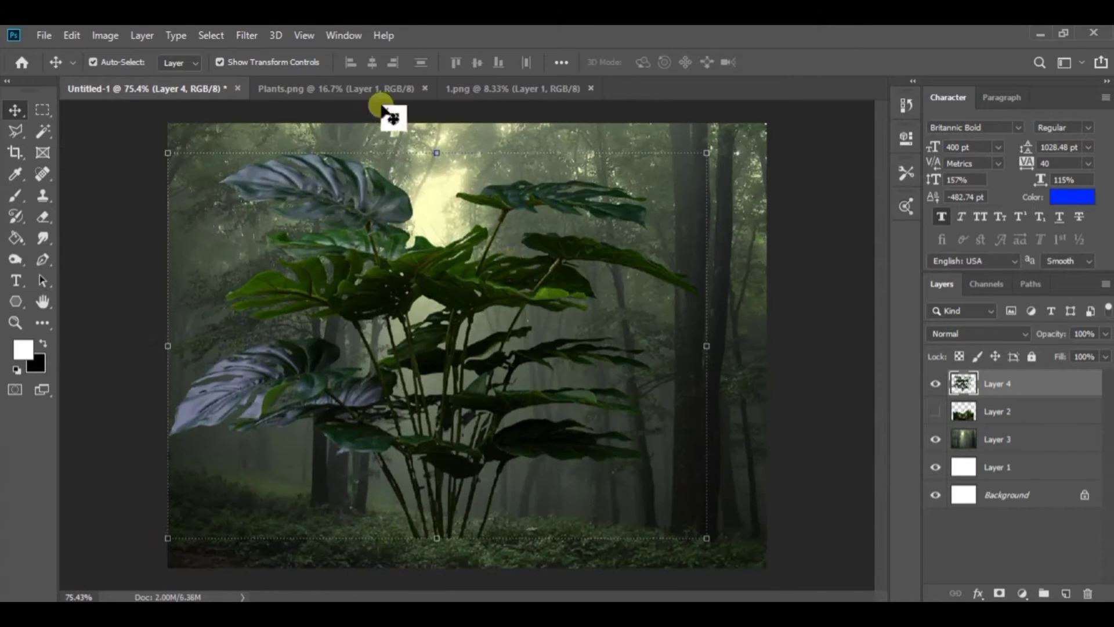
left_click(395, 89)
left_click(423, 89)
Add the hooded hiker as a new layer in Untitled-1 and show the plants on Layer 2
left_click_drag(192, 95, 671, 366)
scroll(673, 368, "up", 3)
left_click(981, 559)
left_click(936, 440)
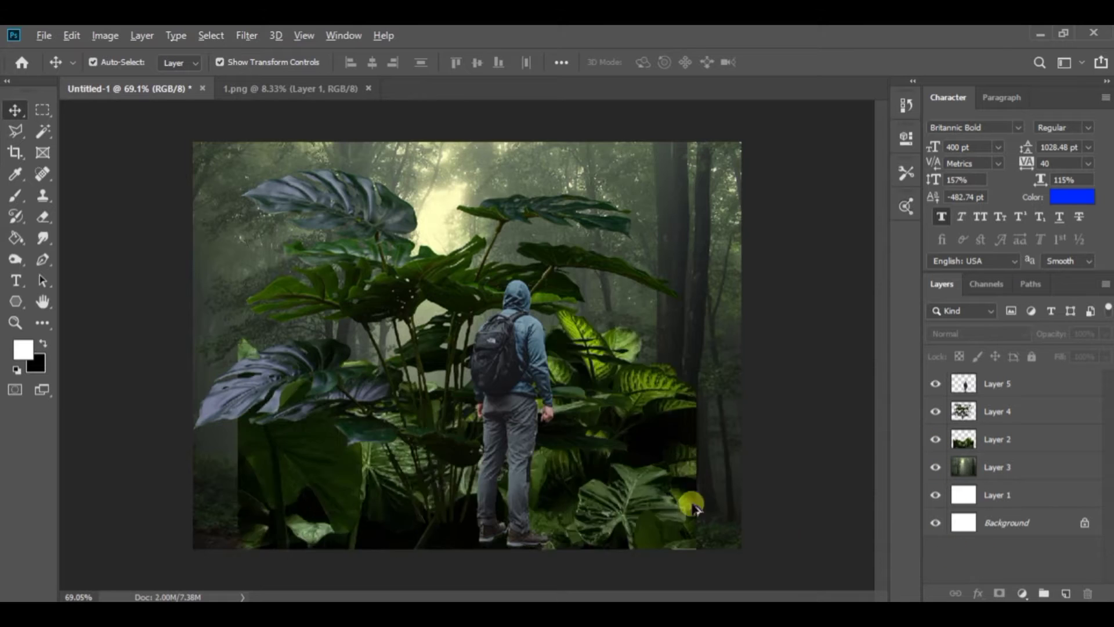
scroll(564, 468, "up", 4)
scroll(565, 468, "down", 4)
Hide Layers 5, 4 and 2 and select the forest on Layer 3
left_click_drag(936, 385, 936, 440)
left_click(998, 467)
scroll(771, 455, "down", 2)
scroll(771, 455, "up", 1)
Add a Color Balance adjustment above the forest, shifting its tones toward cyan and blue
left_click(1023, 593)
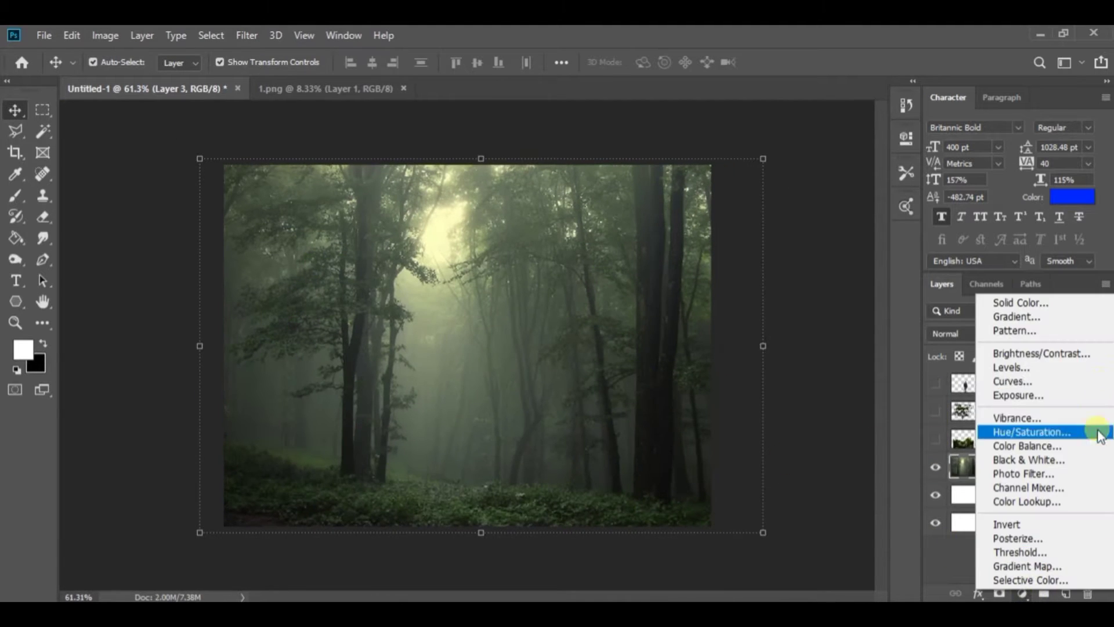
left_click(1074, 447)
left_click_drag(745, 222, 735, 248)
left_click_drag(745, 275, 729, 222)
left_click(804, 187)
left_click(760, 187)
left_click(761, 227)
left_click_drag(755, 276, 796, 303)
left_click(859, 132)
Add a Levels adjustment above the forest with input black 15 and white 231, darker midtones and a slightly reduced output white
left_click(1023, 594)
left_click(1011, 366)
left_click_drag(689, 304, 701, 303)
left_click_drag(867, 304, 850, 309)
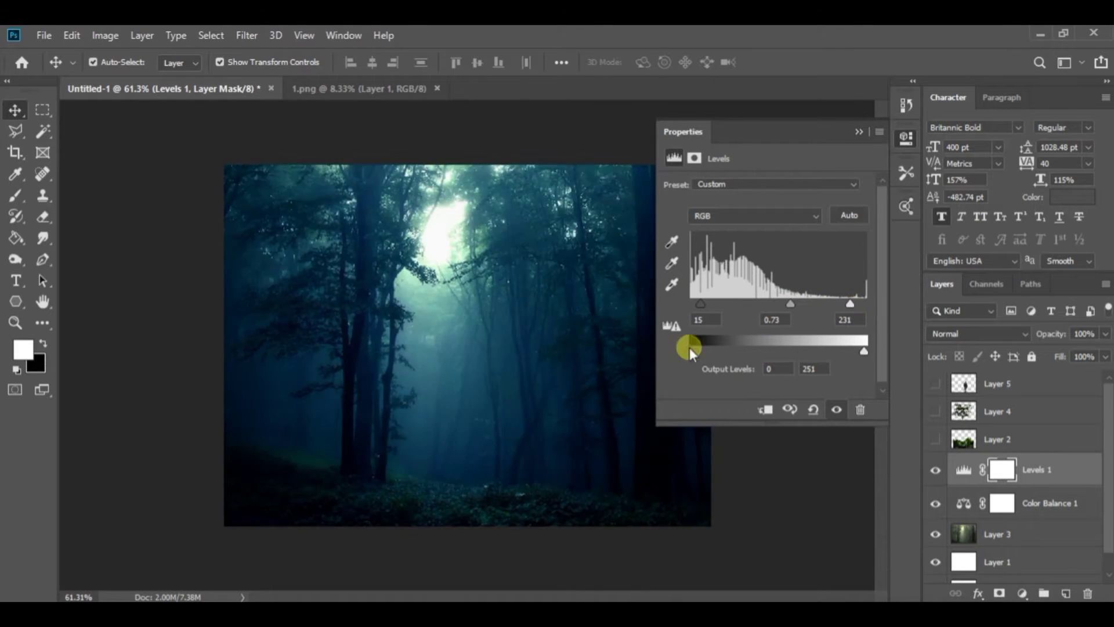
left_click_drag(689, 348, 642, 356)
left_click_drag(867, 350, 854, 351)
mouse_move(790, 303)
left_mouse_down()
mouse_move(684, 305)
mouse_move(788, 306)
left_mouse_up()
Group Levels 1, Color Balance 1 and Layer 3 under the name back
left_click(997, 534, "shift")
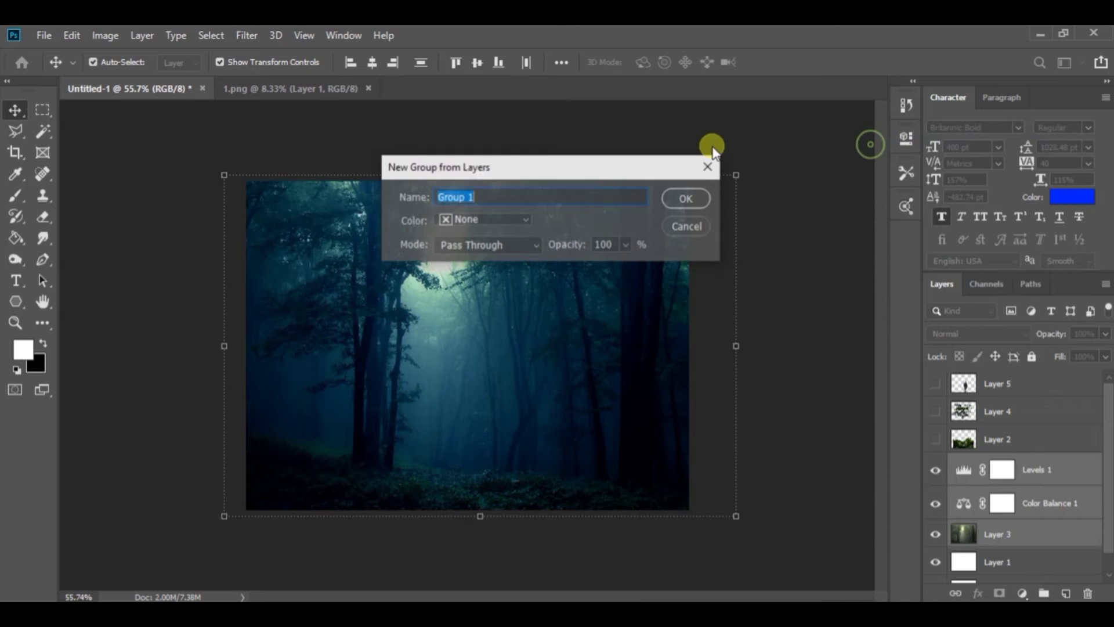
type("back")
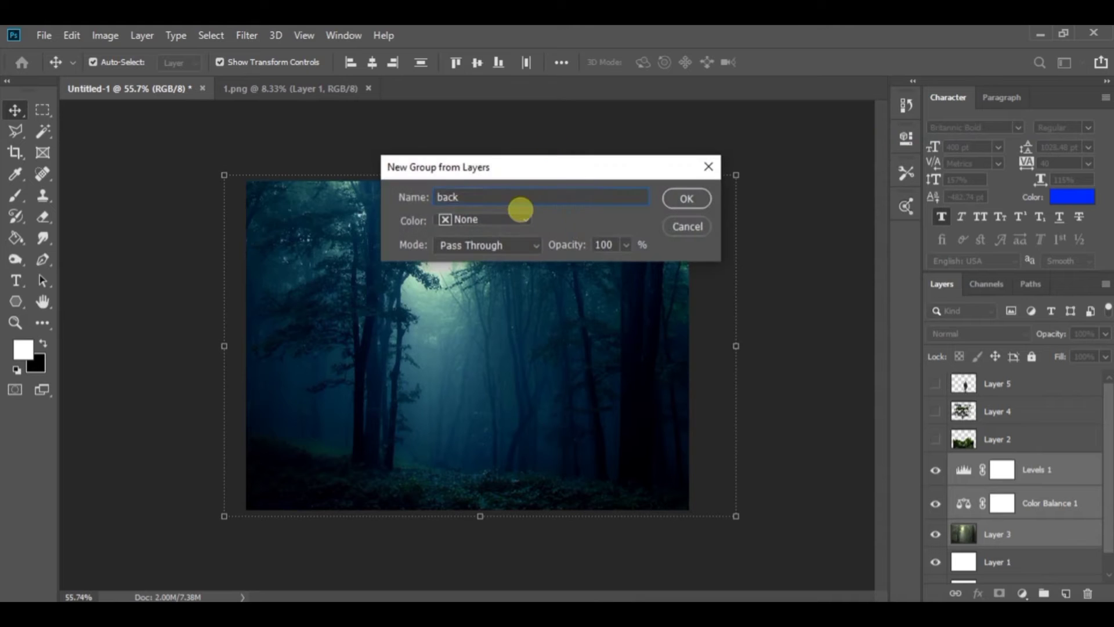
key("Return")
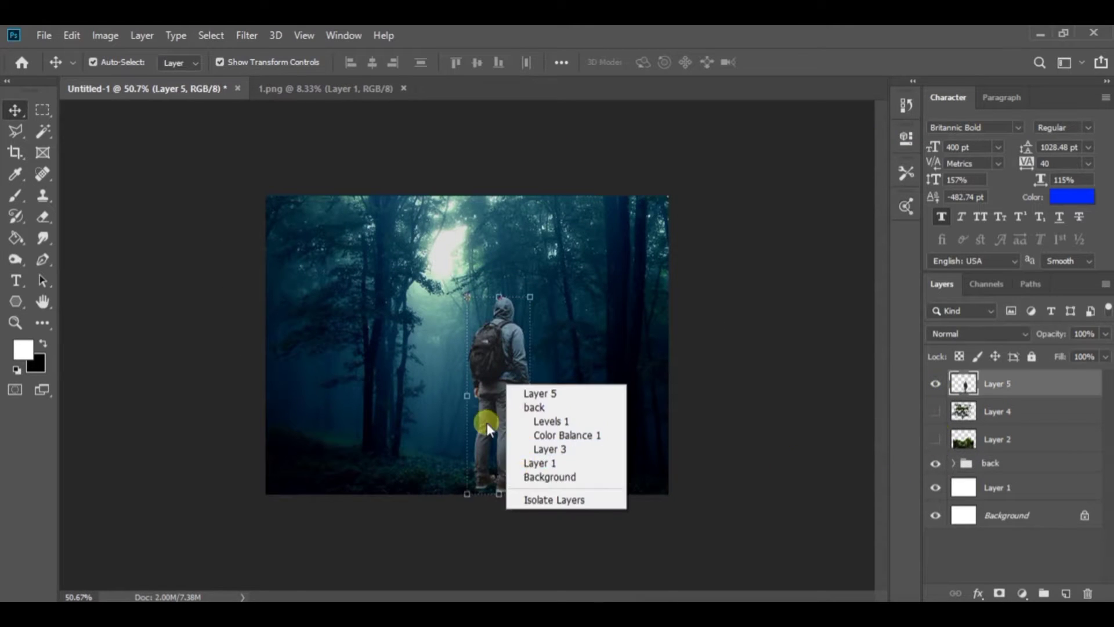
Flip the hiker on Layer 5 horizontally, scale it to about 146%, and place it slightly left of the forest's centre
left_click(487, 422)
key("ctrl+t")
right_click(500, 351)
left_click(550, 553)
key("Return")
left_click_drag(530, 494, 588, 526)
left_click_drag(500, 359, 433, 423)
right_click(481, 422)
left_click(519, 400)
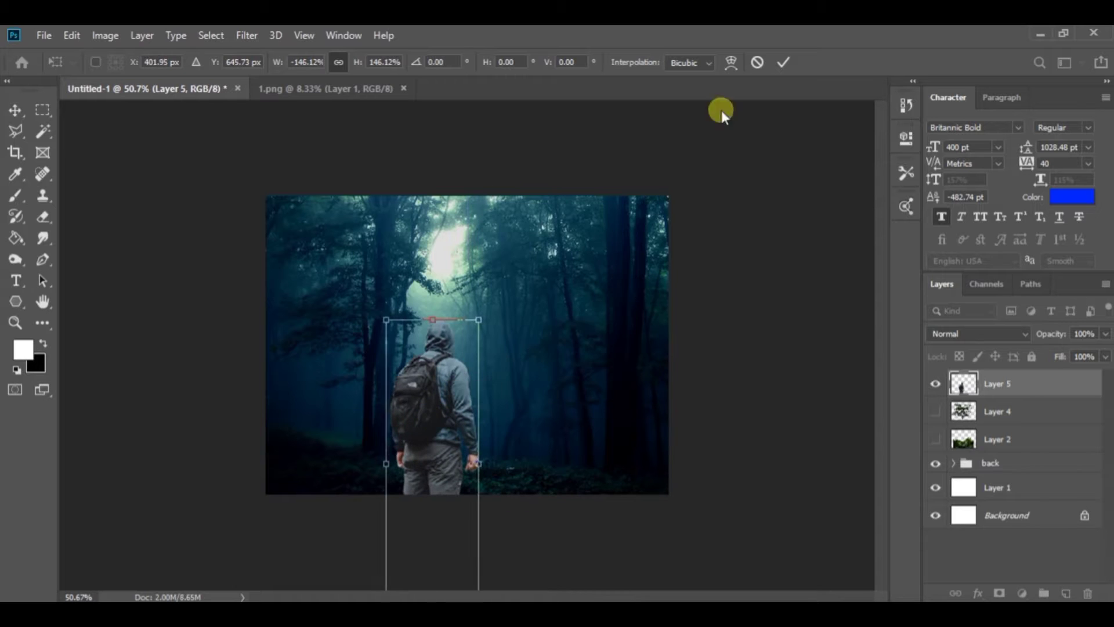
Add a Color Balance adjustment clipped to the hiker and shift its tones toward blue
left_click(1022, 593)
left_click(1026, 445)
left_click_drag(745, 221, 742, 251)
left_click(765, 410)
scroll(502, 398, "up", 5)
mouse_move(745, 275)
left_mouse_down()
mouse_move(763, 273)
mouse_move(754, 274)
left_mouse_up()
left_click(749, 187)
left_click(732, 224)
left_click_drag(745, 222, 747, 249)
left_click(858, 135)
right_click(1078, 482)
Add a Levels adjustment clipped to the hiker with input black 71 and midtones 0.47
left_click(1026, 593)
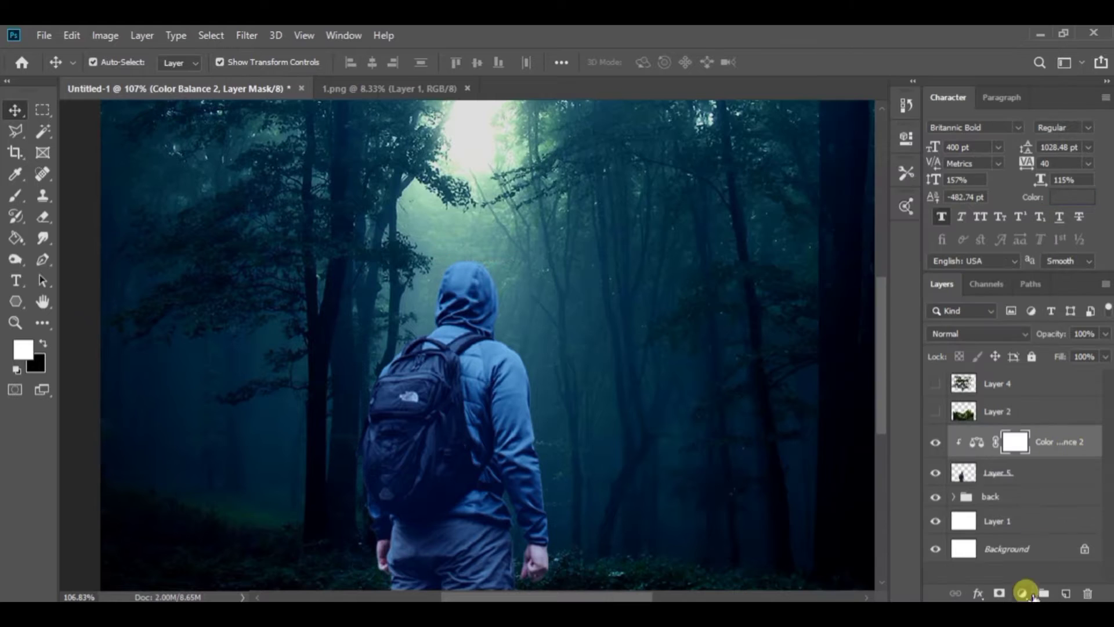
left_click(1049, 372)
left_click(766, 409)
left_click_drag(778, 304, 817, 305)
left_click_drag(691, 304, 740, 306)
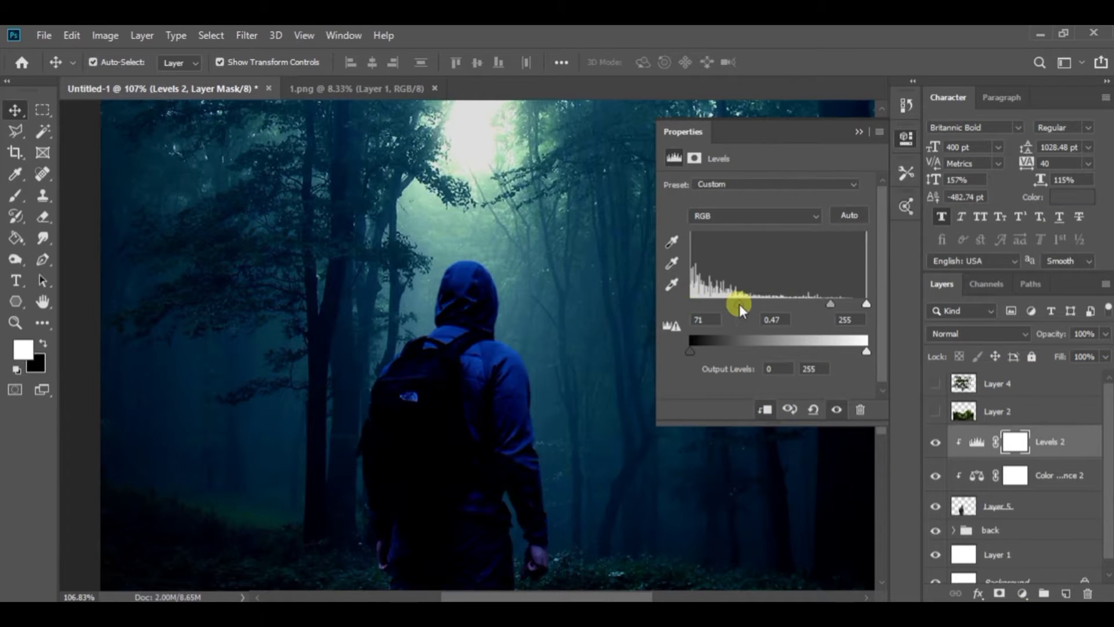
left_click(859, 132)
left_click(1042, 505)
key("ctrl+j")
left_click(1067, 445, "shift")
left_click(1061, 536)
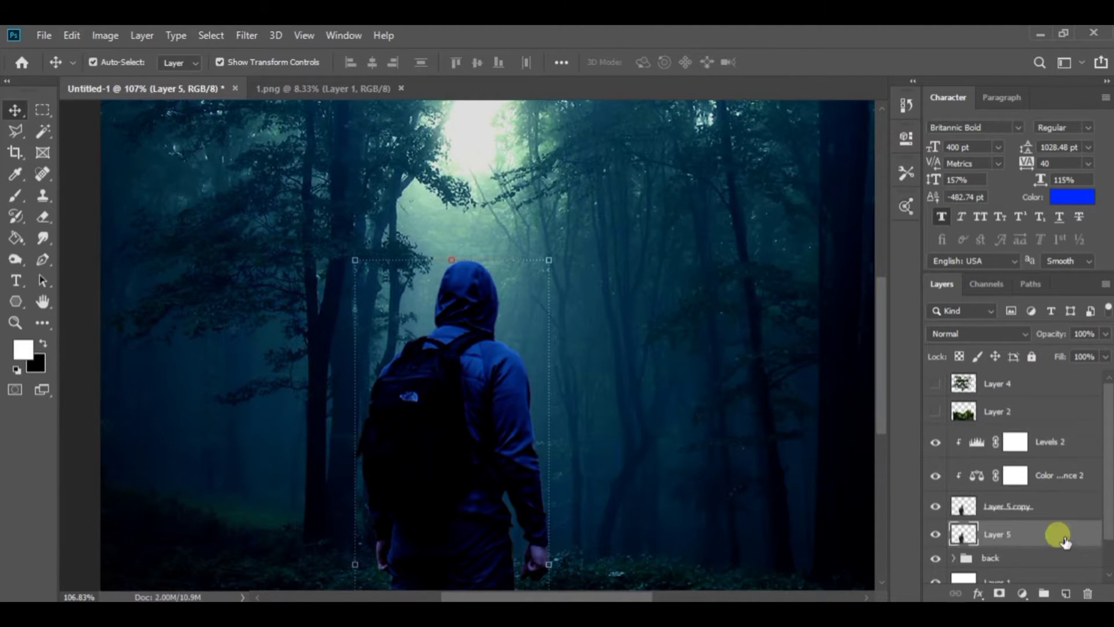
left_click_drag(1061, 536, 1044, 431)
key("ctrl+z")
left_click(936, 443)
key("Delete")
Duplicate the hiker together with its Color Balance adjustment and clip Levels 2 to the upper copy
left_click(1058, 478, "shift")
left_click_drag(1057, 482, 1068, 591)
left_click(936, 442)
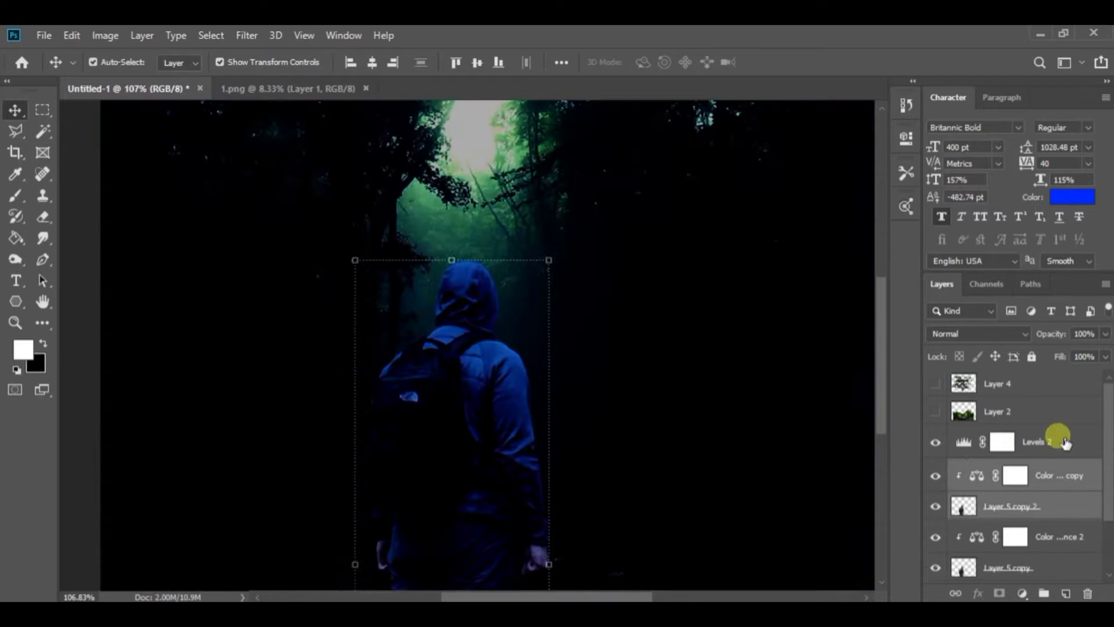
right_click(1062, 440)
left_click(1045, 479)
Group the Levels-darkened hiker layers and the color-balanced hiker layers into two separate groups
left_click(1053, 510, "shift")
key("ctrl+g")
left_click(936, 401)
left_click(1019, 491)
left_click(1042, 440, "shift")
key("ctrl+g")
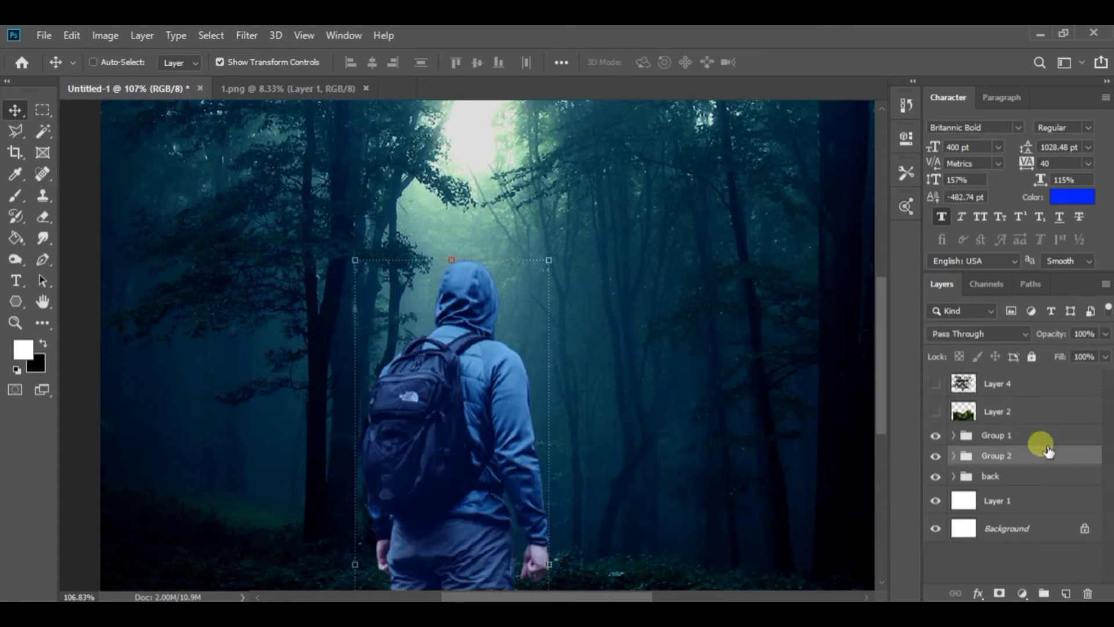
Compare the two hiker groups and add an inverted black layer mask to Group 1
left_click(936, 435)
left_click(935, 455)
left_click(936, 455)
left_click(935, 437)
key("ctrl+i")
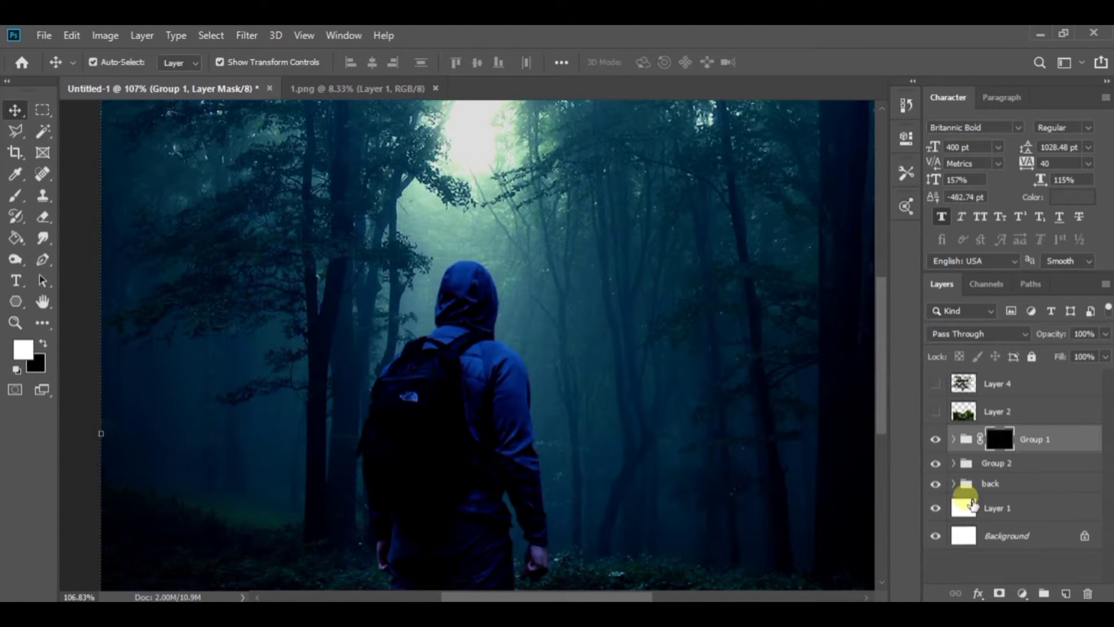
Paint white on the Group 1 mask along the hood's edges with a soft brush at 48% opacity and 41% flow
key("b")
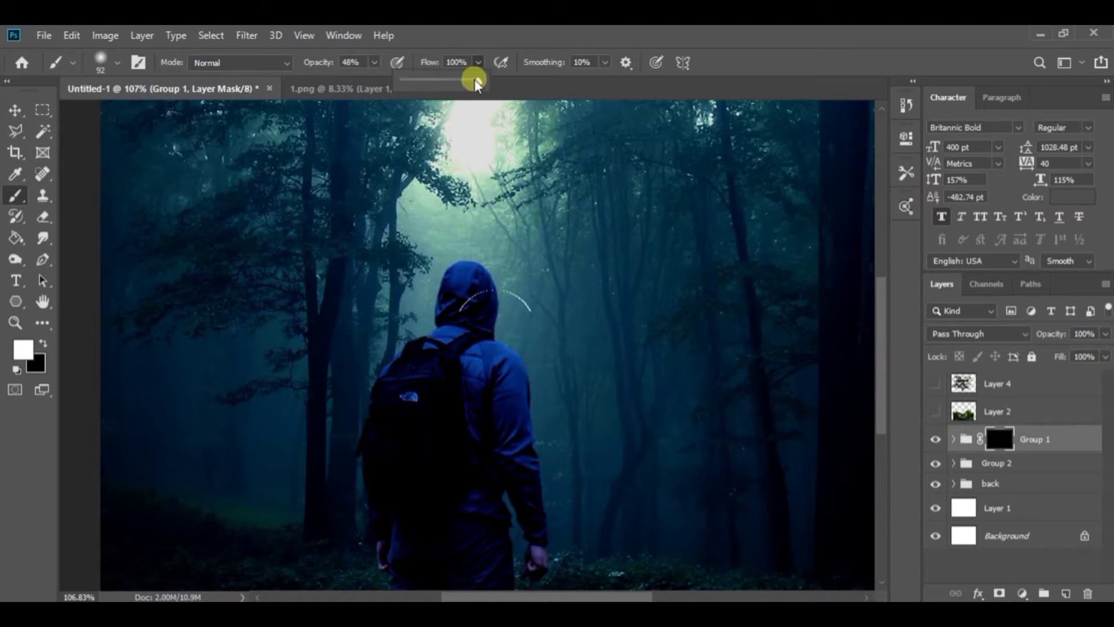
scroll(447, 299, "up", 15)
left_click_drag(460, 311, 311, 288)
scroll(313, 288, "up", 5)
mouse_move(411, 147)
left_mouse_down()
mouse_move(269, 346)
mouse_move(654, 291)
left_mouse_up()
left_click_drag(661, 334, 527, 194)
left_click_drag(537, 200, 657, 461)
left_click_drag(615, 524, 705, 589)
left_click_drag(627, 361, 544, 229)
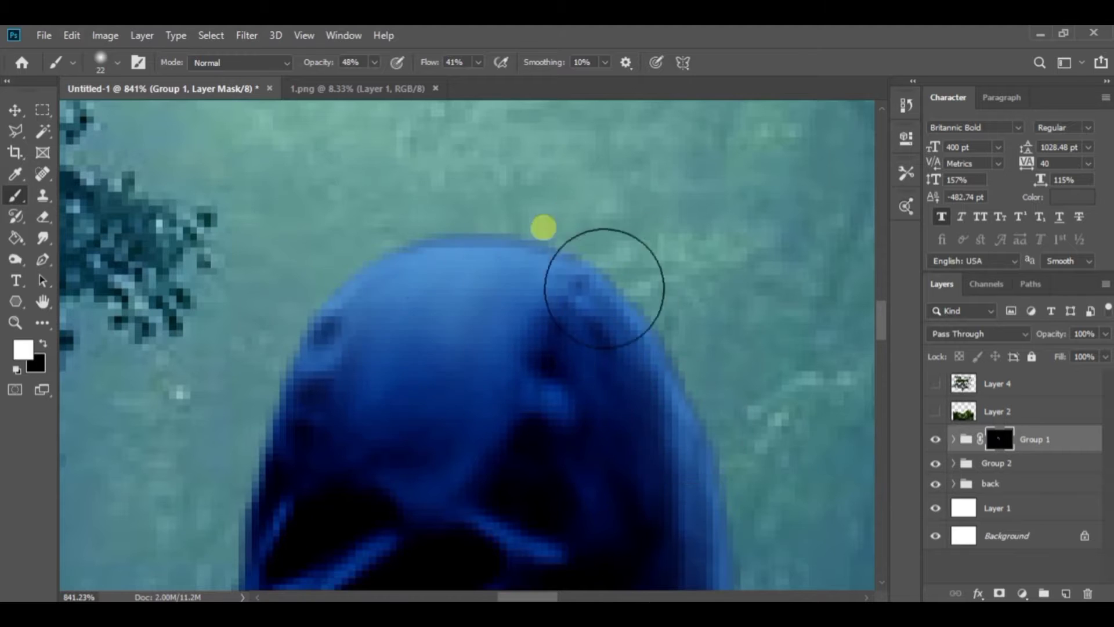
left_click_drag(348, 371, 433, 281)
left_click_drag(371, 209, 286, 350)
left_click_drag(287, 459, 391, 331)
left_click_drag(389, 334, 358, 419)
left_click_drag(390, 503, 460, 391)
left_click_drag(486, 480, 529, 557)
Paint highlights on the mask along the backpack's upper edge and the left shoulder with an 11 px brush
key("bracketleft")
key("bracketleft")
key("bracketleft")
key("bracketleft")
key("bracketleft")
key("bracketleft")
key("bracketleft")
left_click_drag(528, 267, 623, 322)
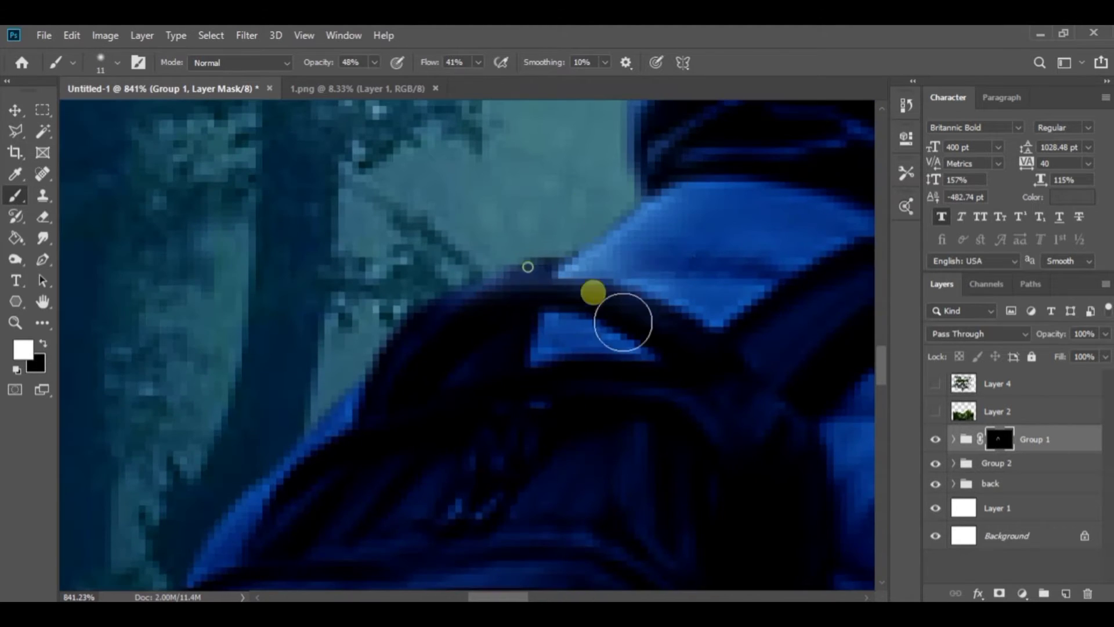
left_click_drag(605, 279, 667, 308)
left_click_drag(371, 447, 511, 330)
left_click_drag(418, 331, 374, 401)
Reveal the light along the hiker's right shoulder and upper arm on the Group 1 mask
scroll(646, 328, "down", 6)
scroll(647, 328, "up", 3)
right_click(580, 386)
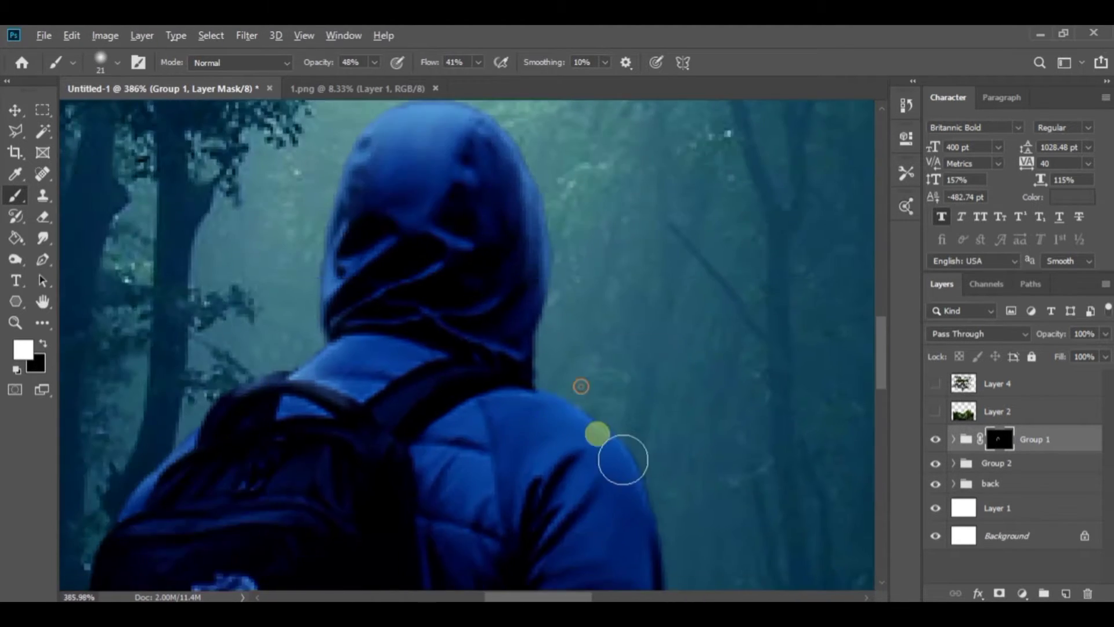
scroll(596, 433, "up", 3)
mouse_move(589, 262)
left_mouse_down()
mouse_move(625, 291)
mouse_move(680, 490)
left_mouse_up()
left_click(935, 442)
left_click(935, 442)
left_click_drag(568, 307, 631, 256)
left_click_drag(731, 306, 769, 389)
Paint fine highlights on the mask over the jacket's sleeve folds with a very small brush
scroll(648, 269, "up", 3)
right_click(648, 269)
scroll(651, 269, "down", 4)
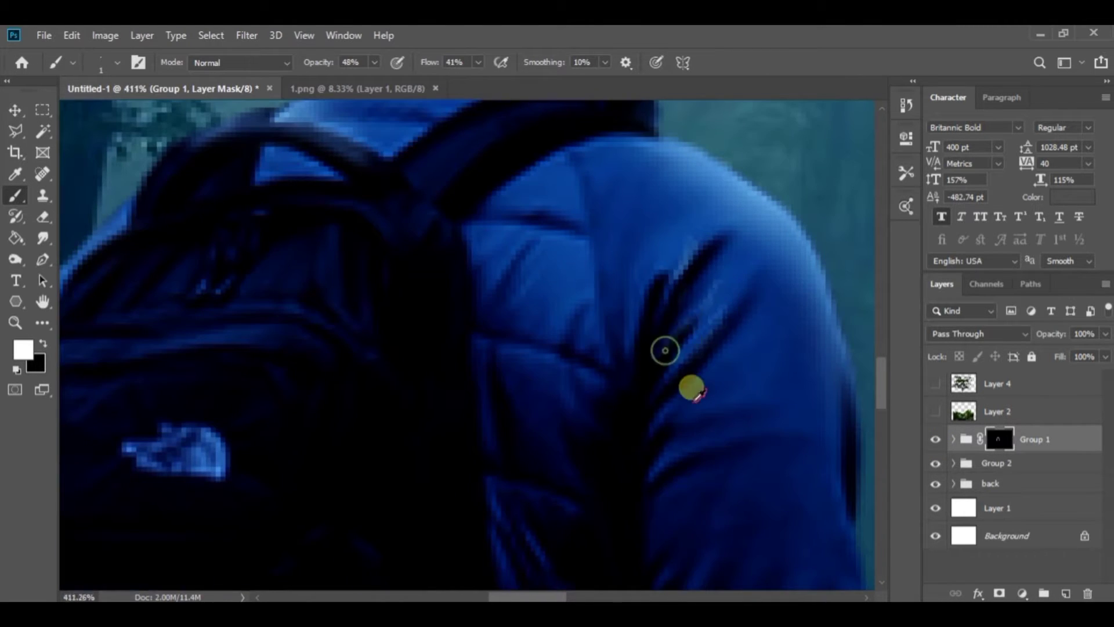
scroll(691, 387, "down", 1)
left_click_drag(255, 351, 627, 332)
right_click(617, 330, "alt")
mouse_move(690, 312)
left_mouse_down()
mouse_move(556, 331)
mouse_move(307, 432)
left_mouse_up()
Touch up the mask highlights on the lower sleeve and the hood with a 6 px brush
scroll(729, 389, "down", 6)
scroll(700, 394, "up", 1)
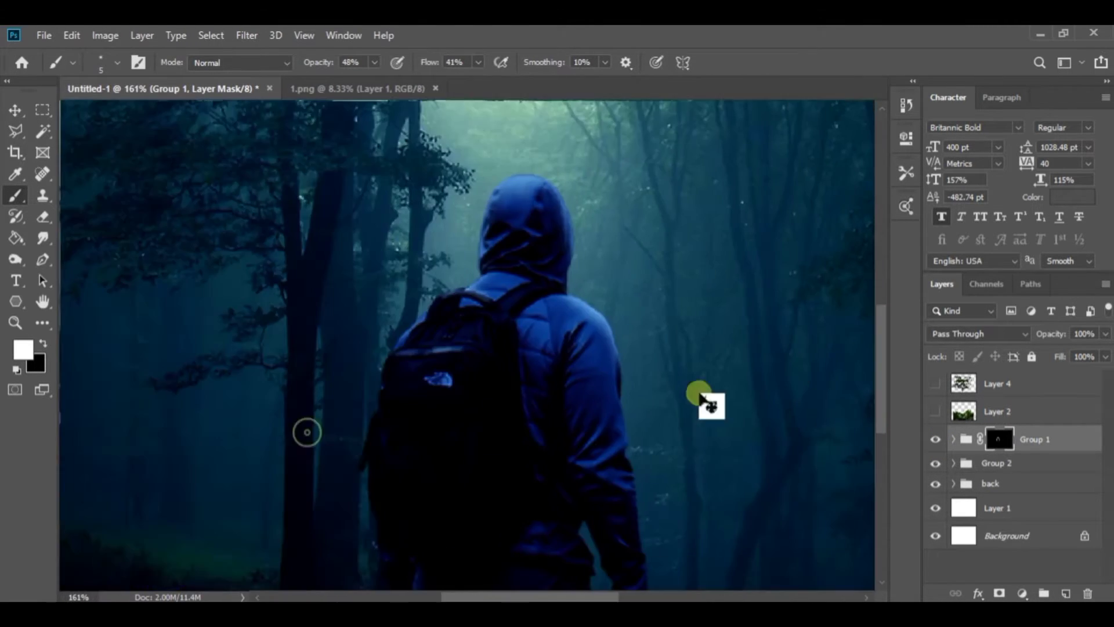
scroll(629, 473, "up", 5)
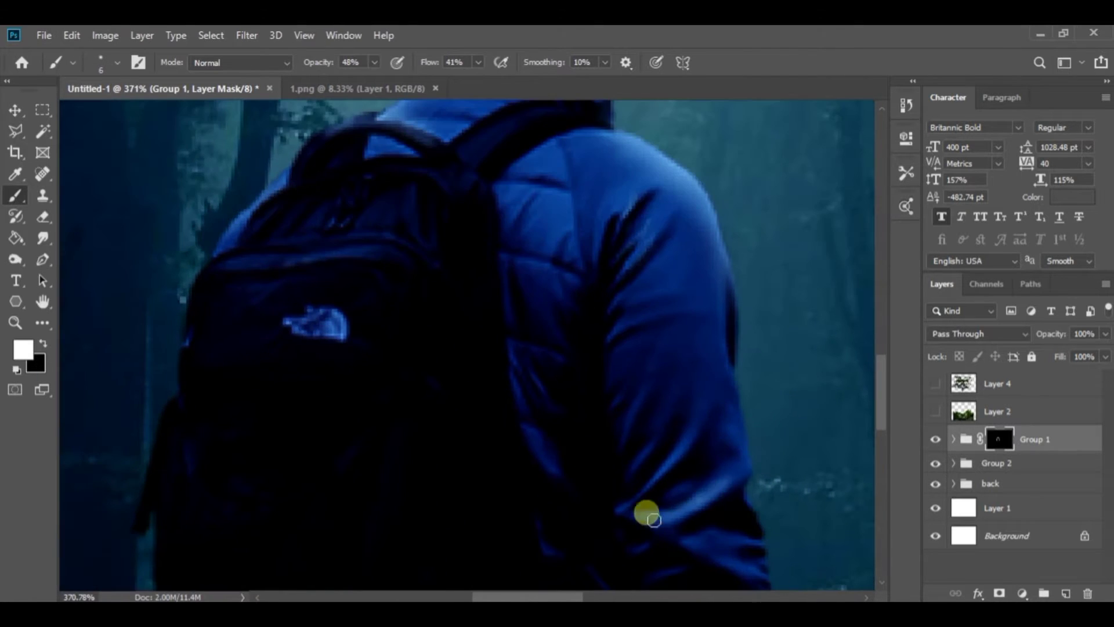
scroll(776, 551, "down", 4)
scroll(465, 459, "up", 6)
left_click_drag(465, 473, 520, 462)
left_click_drag(754, 308, 630, 522)
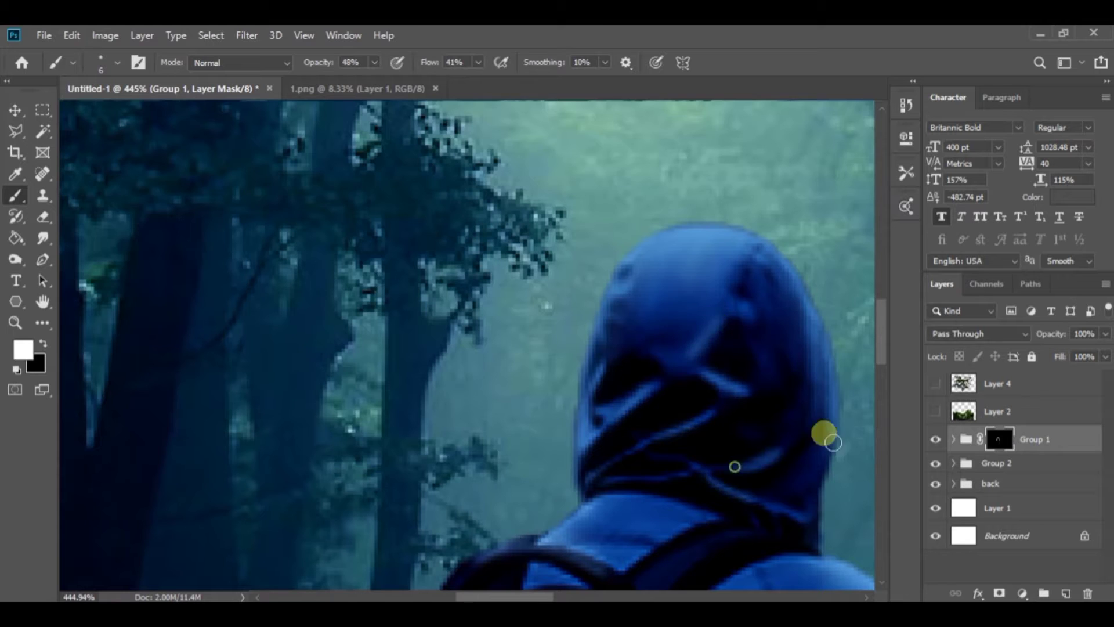
Compare the image with and without Group 1 and lower that group's opacity slightly
key("ctrl+0")
left_click(936, 439)
left_click(935, 439)
left_click(1039, 440)
left_click(1106, 334)
mouse_move(1107, 353)
left_mouse_down()
mouse_move(1043, 357)
mouse_move(1094, 358)
left_mouse_up()
Expand Group 2, compare the hiker with and without its uppermost layer, and open that layer's opacity setting
left_click(954, 464)
left_click(936, 490)
left_click(936, 490)
left_click(1064, 491)
left_click(1106, 335)
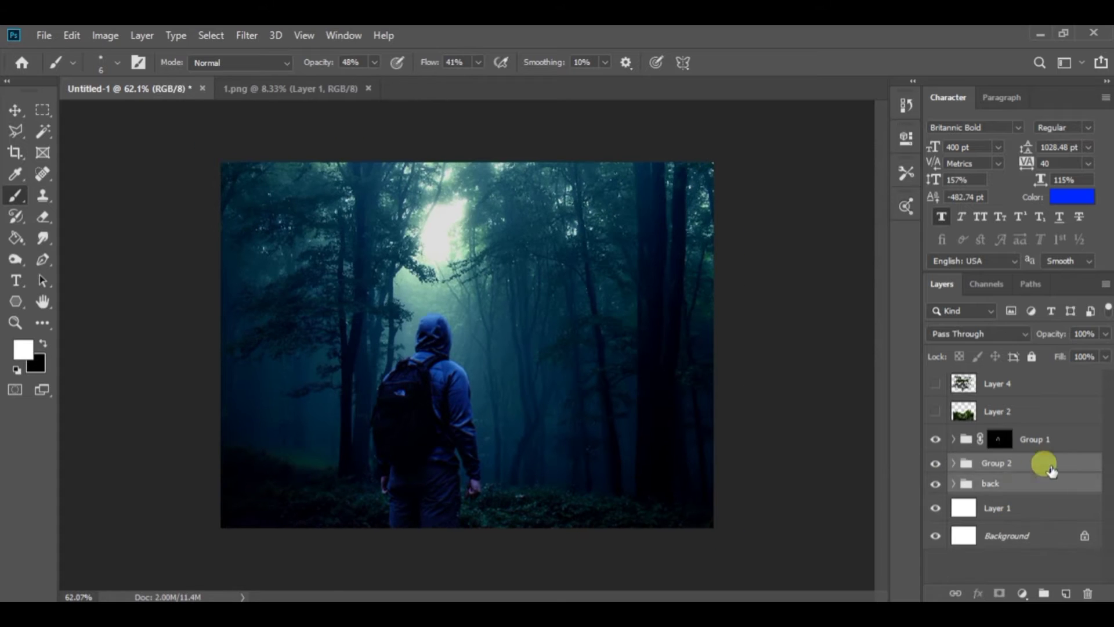
Merge the two hiker groups into a single layer
right_click(1045, 468)
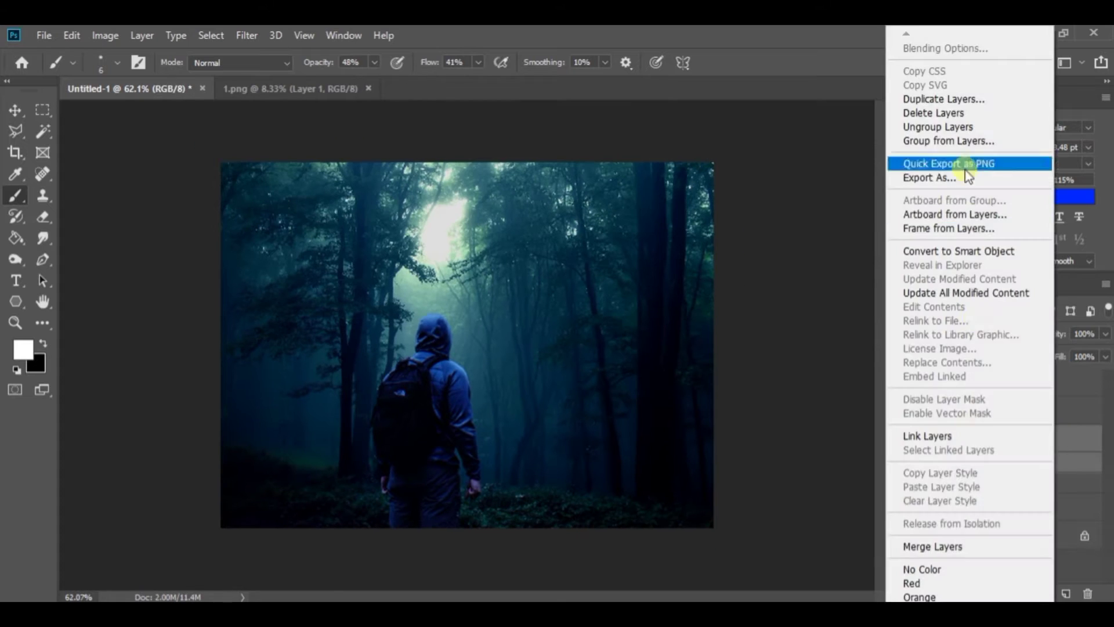
right_click(1032, 430)
left_click(906, 546)
Check the merged hiker layer by toggling its visibility and duplicate it
left_click(935, 438)
double_click(1037, 442)
key("Escape")
left_click(936, 439)
key("ctrl+j")
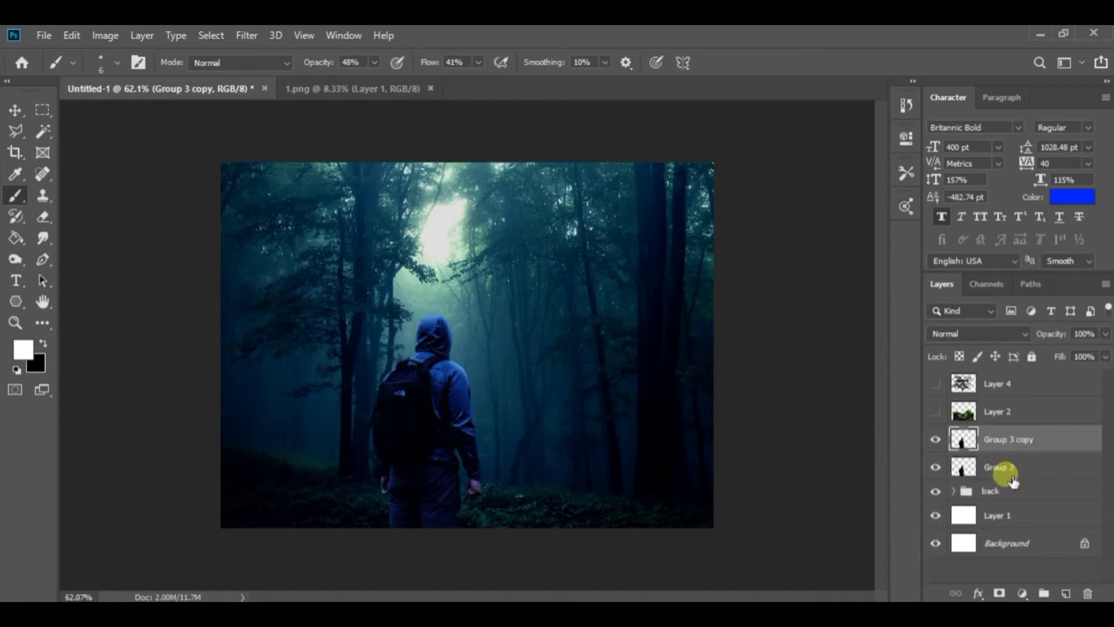
Set the duplicated hiker layer to Color Dodge blending and hide it behind a black layer mask
left_click(981, 335)
left_click(994, 345)
scroll(480, 425, "up", 5)
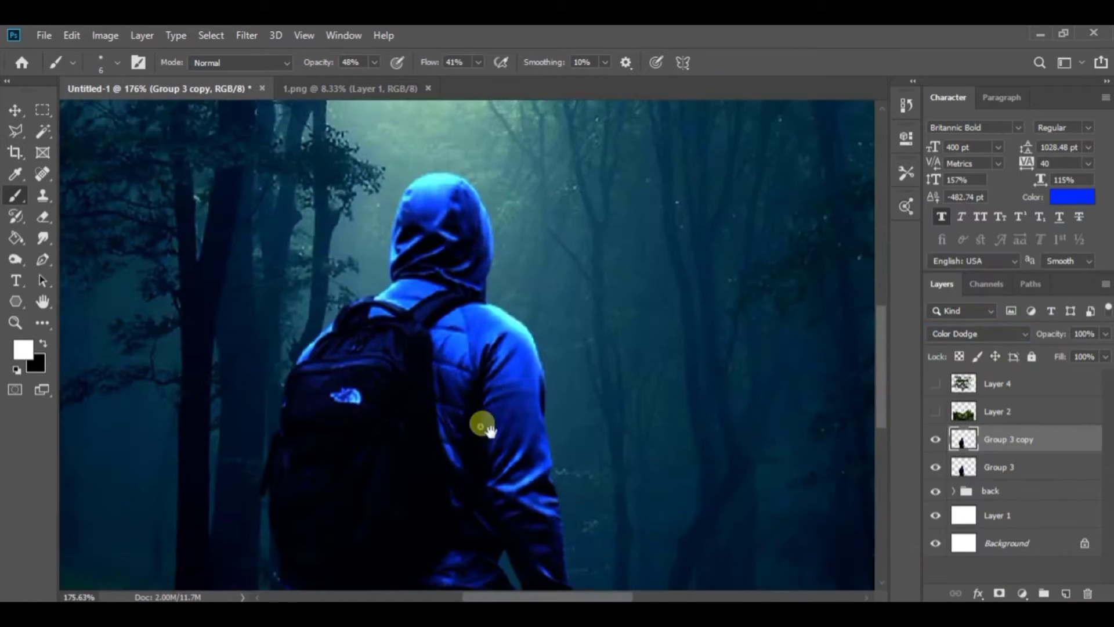
left_click(1013, 593, "alt")
scroll(502, 202, "up", 2)
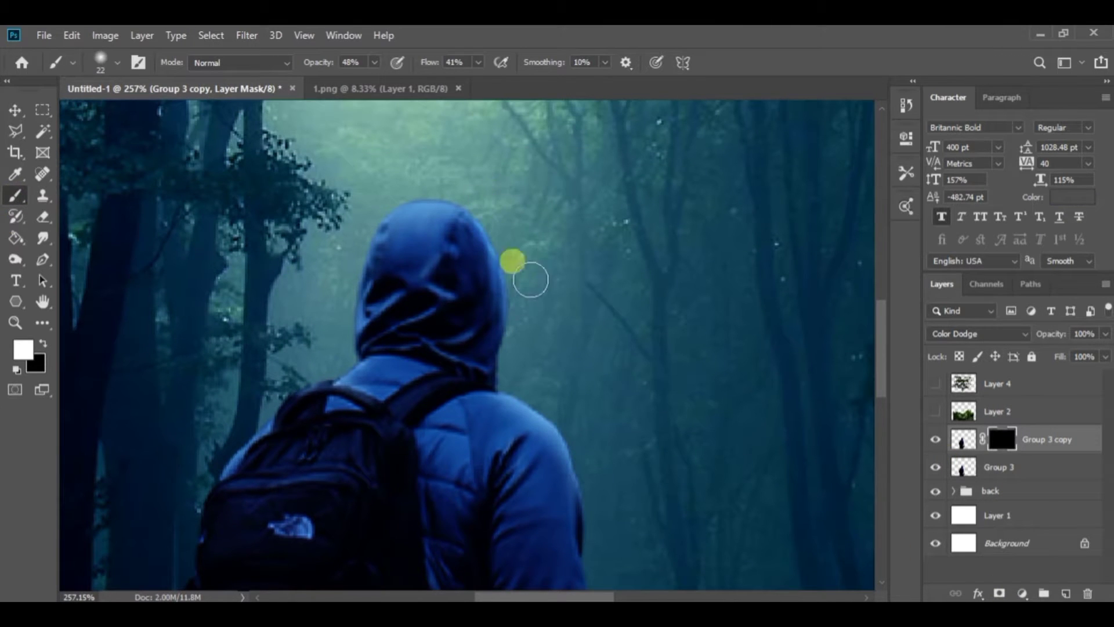
Paint white highlights on the mask around the hiker's hood, shoulders and sleeve, and duplicate the highlight layer
left_click_drag(641, 425, 714, 535)
left_click_drag(570, 372, 488, 317)
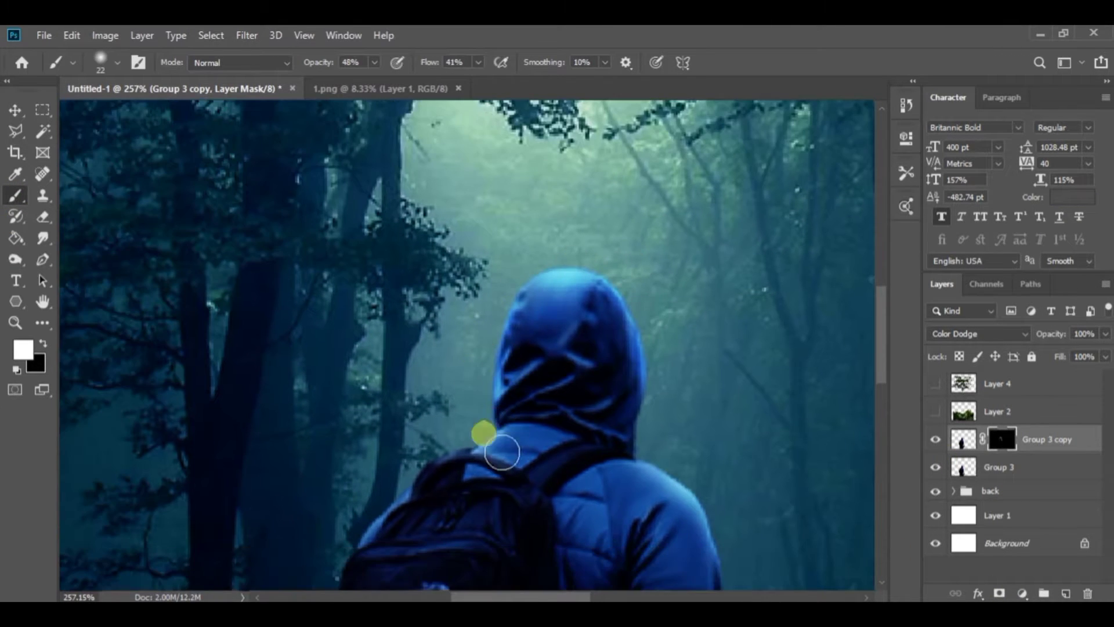
left_click_drag(503, 448, 547, 448)
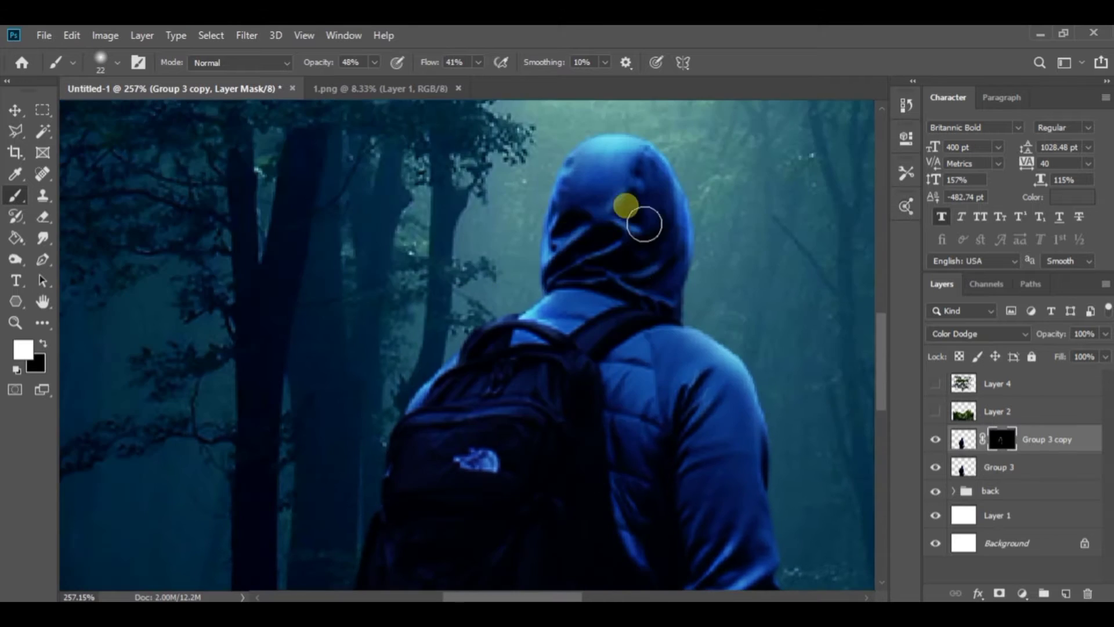
left_click_drag(642, 219, 901, 563)
left_click(964, 440)
key("ctrl+j")
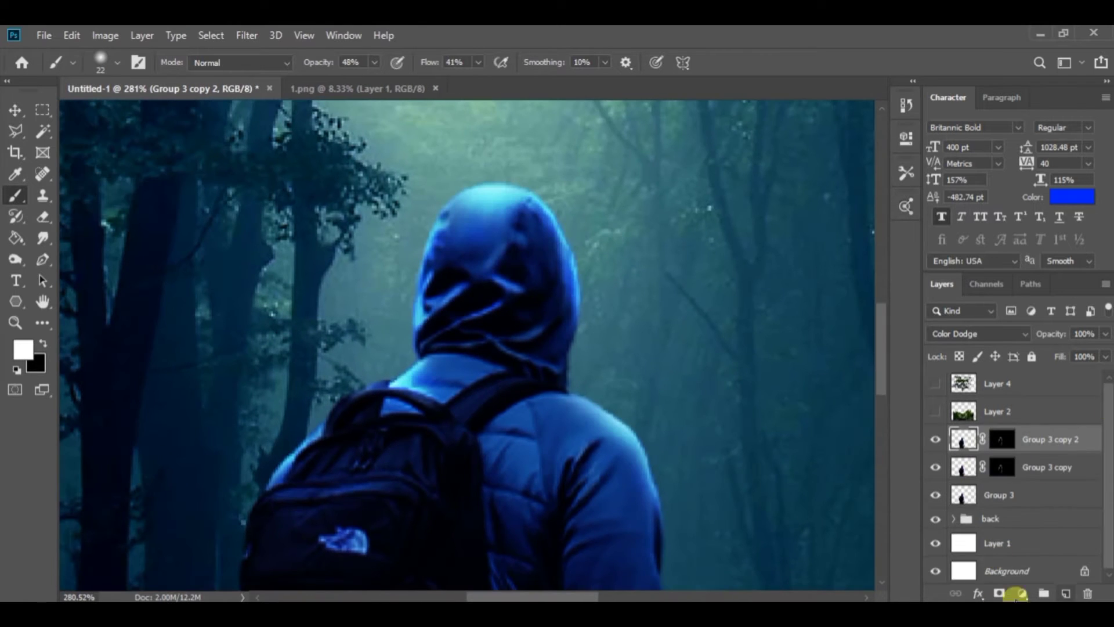
Add a Color Balance adjustment layer above the hiker highlight layers and shift its color balance
left_click(1023, 594)
left_click(1026, 456)
left_click(765, 410)
left_click_drag(745, 223, 695, 222)
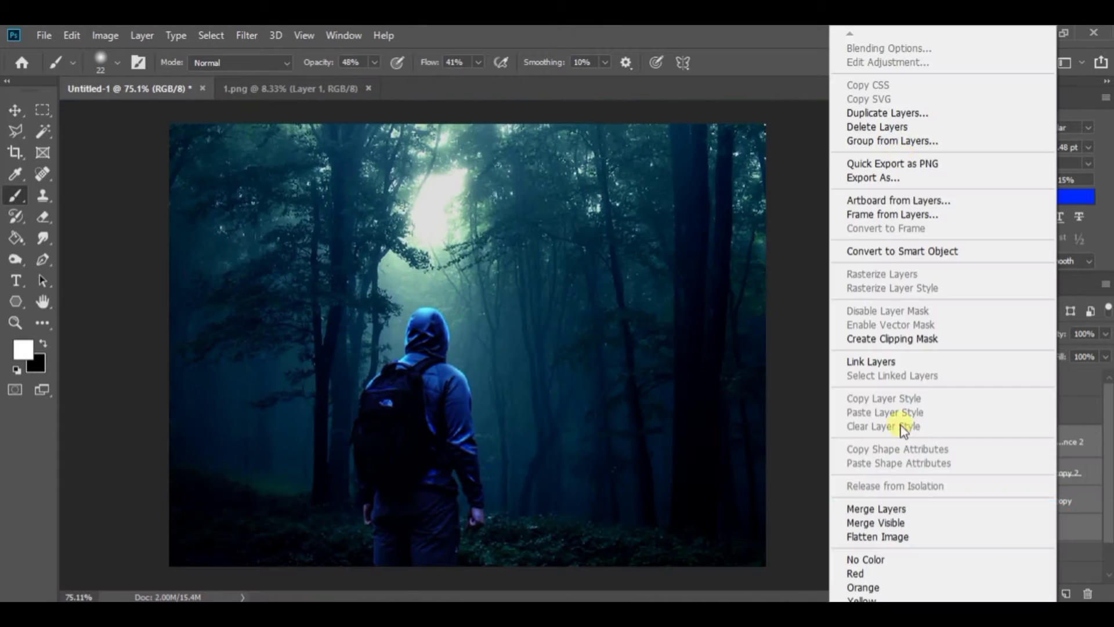
Group the hiker layers and their adjustment as "man" and compare the image with and without the group
left_click(884, 144)
type("man")
key("Return")
left_click(943, 439)
left_click(940, 436)
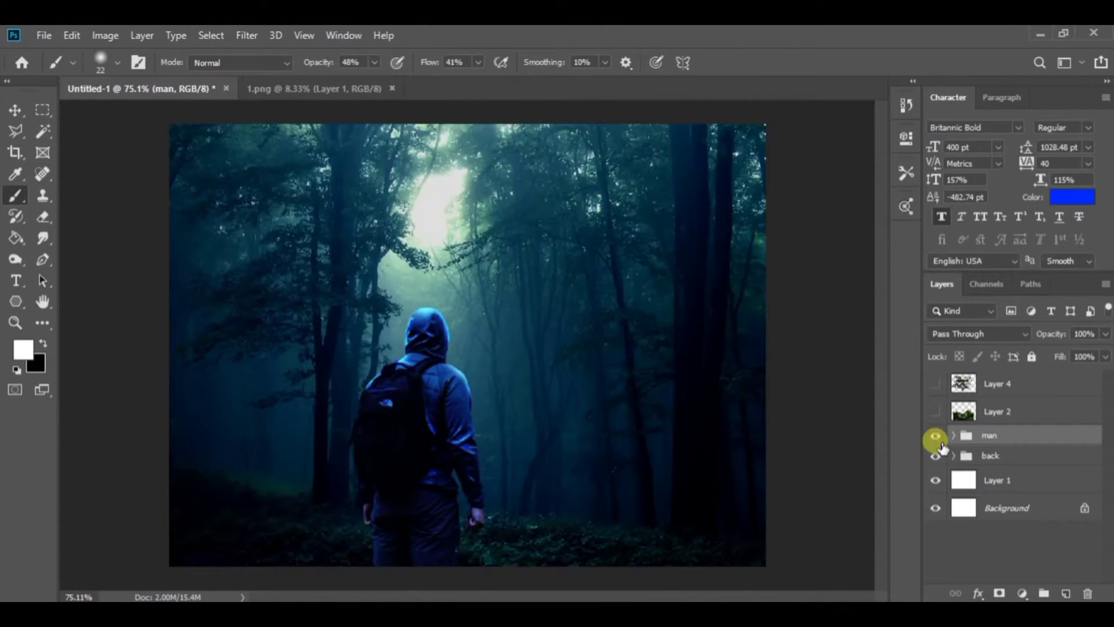
Show the leafy plants in Layer 2 and duplicate that layer
left_click(952, 412)
left_click(936, 411)
double_click(1044, 445)
left_click(973, 128)
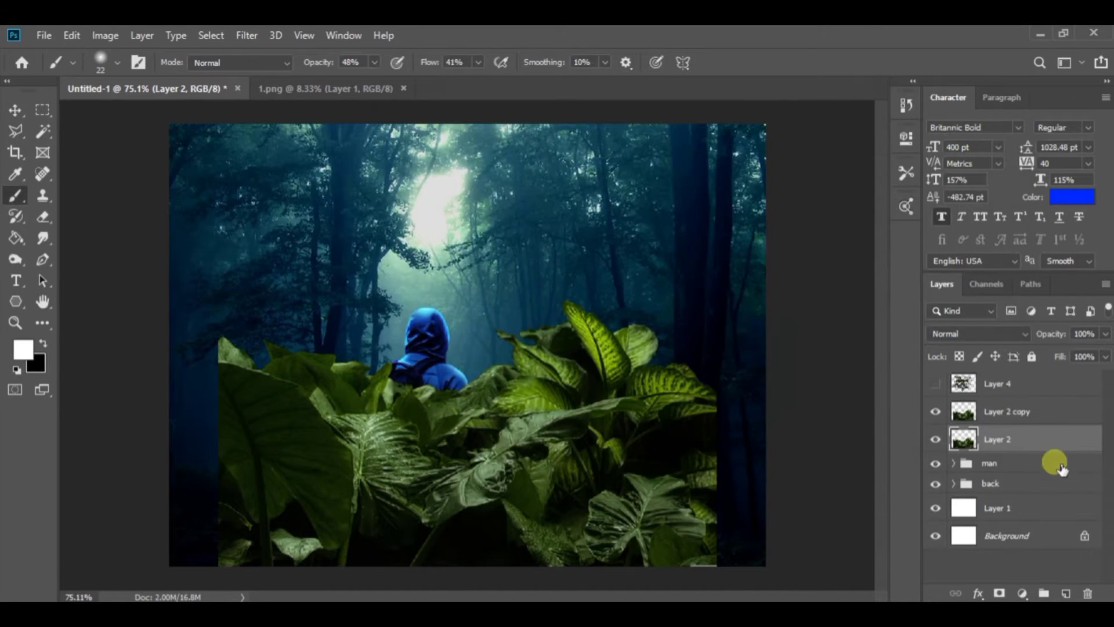
Move the original Layer 2 below the man group and hide its duplicate
double_click(1048, 444)
left_click(973, 127)
double_click(1049, 443)
left_click(973, 128)
left_click_drag(1049, 444, 1049, 473)
scroll(725, 418, "down", 1)
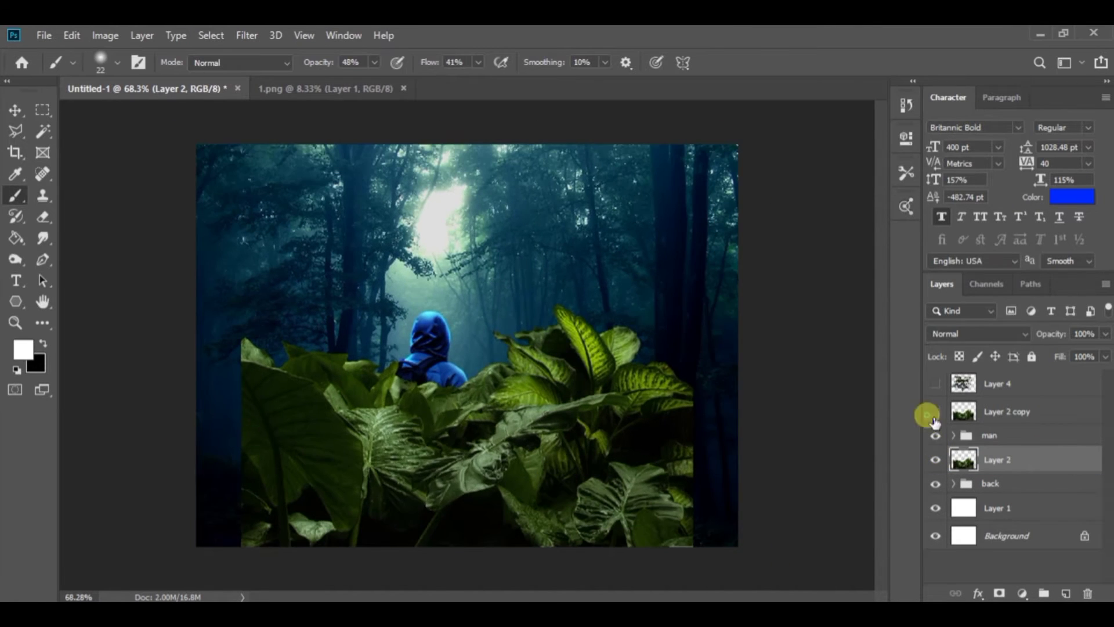
left_click(935, 411)
Resize the Layer 2 plants to 107.77% width and 101.62% height and lower them to the canvas bottom behind the hiker
key("v")
left_click_drag(695, 546, 714, 556)
left_click_drag(468, 296, 469, 312)
left_click_drag(511, 426, 527, 539)
scroll(525, 537, "down", 2)
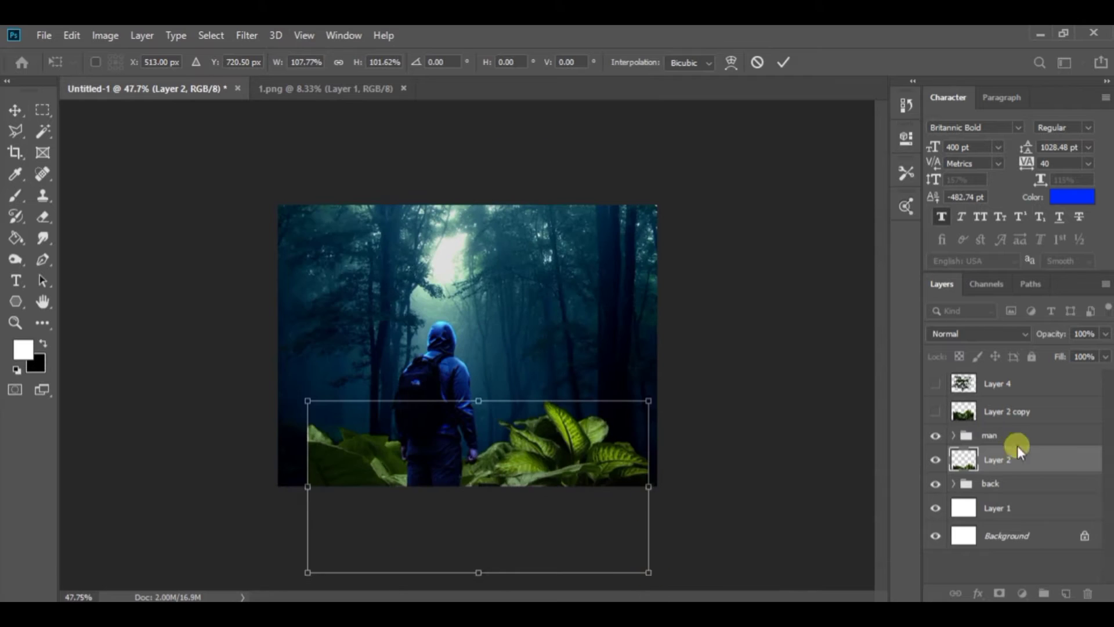
left_click(1010, 439)
left_click_drag(432, 450, 446, 450)
key("ctrl+z")
Scale the man group proportionally to 126.60% and reposition the hiker among the plants
left_click(990, 435)
left_click(94, 62)
left_click_drag(478, 321, 491, 284)
mouse_move(460, 397)
left_mouse_down()
mouse_move(492, 291)
mouse_move(472, 416)
mouse_move(458, 391)
left_mouse_up()
scroll(420, 486, "up", 2)
left_click_drag(421, 485, 455, 487)
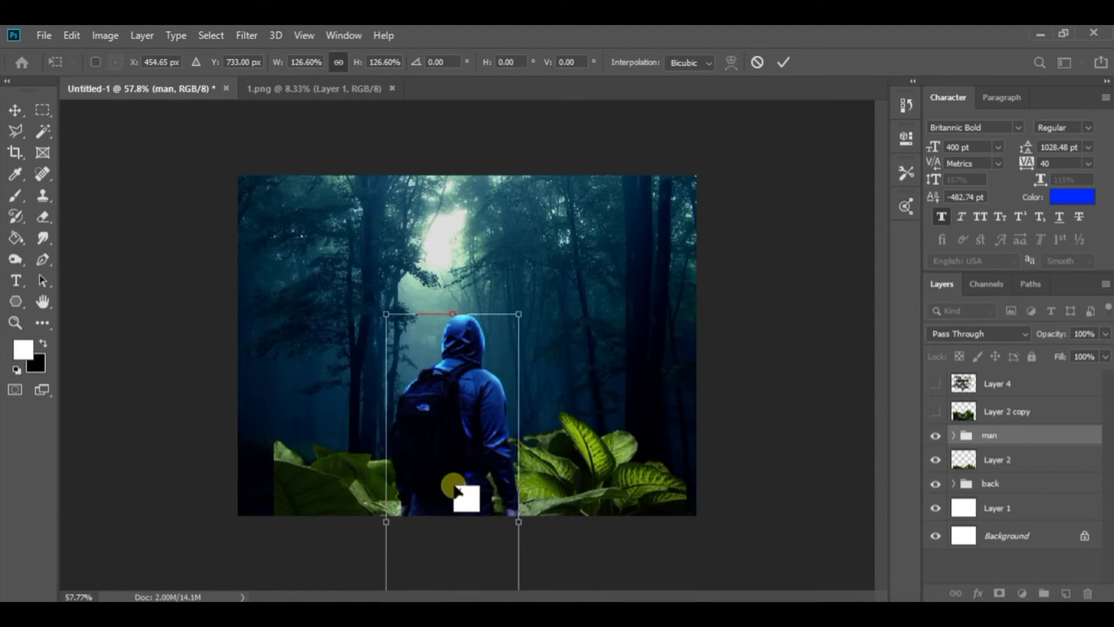
key("Return")
Show Layer 2 copy and move and scale its plants to cover the hiker's lower body
left_click(936, 411)
left_click_drag(545, 413, 528, 488)
left_click_drag(639, 391, 619, 416)
key("Return")
left_click_drag(549, 476, 567, 483)
left_click(936, 435)
left_click(935, 435)
Reposition the hiker and scale the man group down together with the Layer 2 copy plants
left_click(990, 436)
left_click_drag(483, 422, 476, 400)
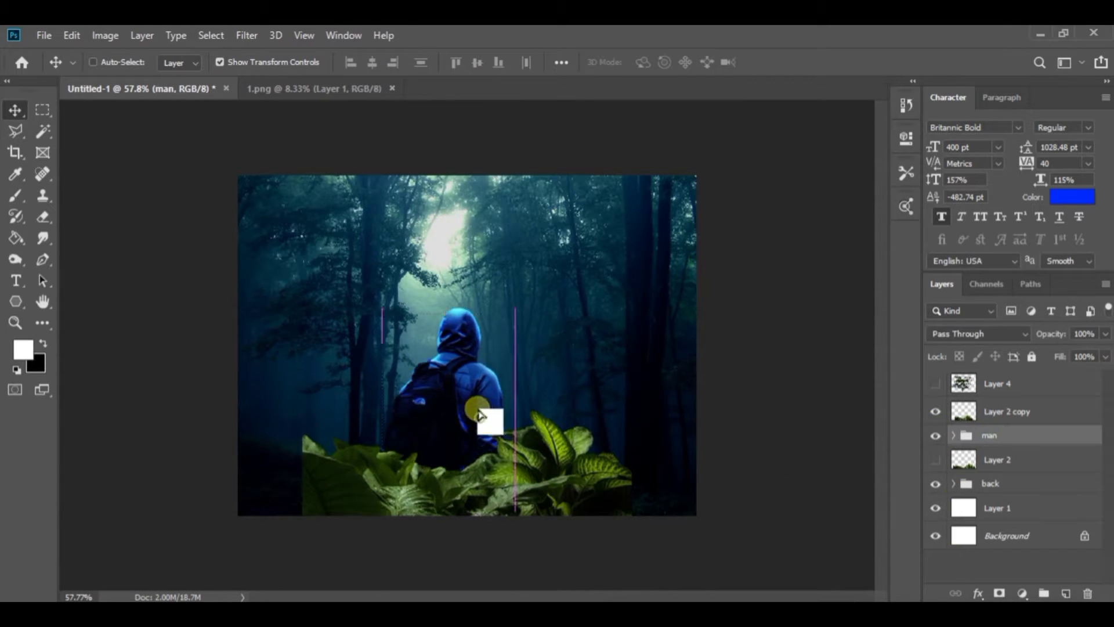
left_click(1010, 384, "shift")
left_click(1021, 412, "shift")
left_click_drag(632, 290, 598, 335)
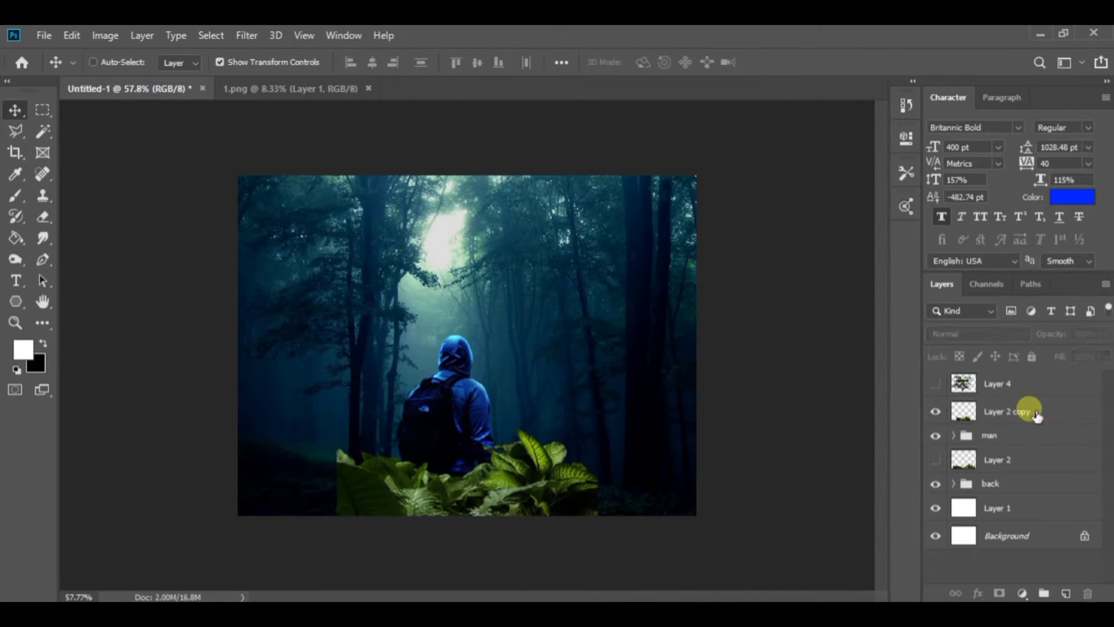
Spread plant copies across the full width of the foreground, flipping one of them horizontally
left_click_drag(1027, 408, 1025, 405)
left_click_drag(503, 495, 590, 465)
key("ctrl+t")
right_click(491, 469)
left_click(540, 444)
left_click(779, 62)
scroll(589, 465, "up", 2)
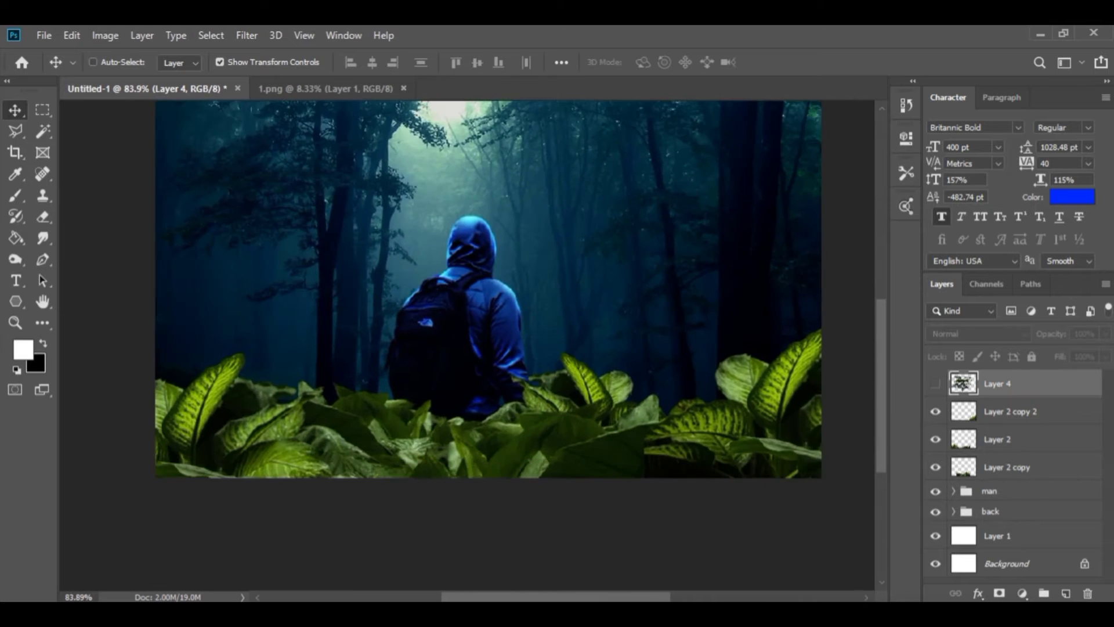
Merge the three plant layers into a single foreground layer and adjust its placement at the hiker's waist
right_click(1010, 467)
left_click(859, 507)
left_click_drag(981, 400, 534, 529)
scroll(510, 525, "up", 3)
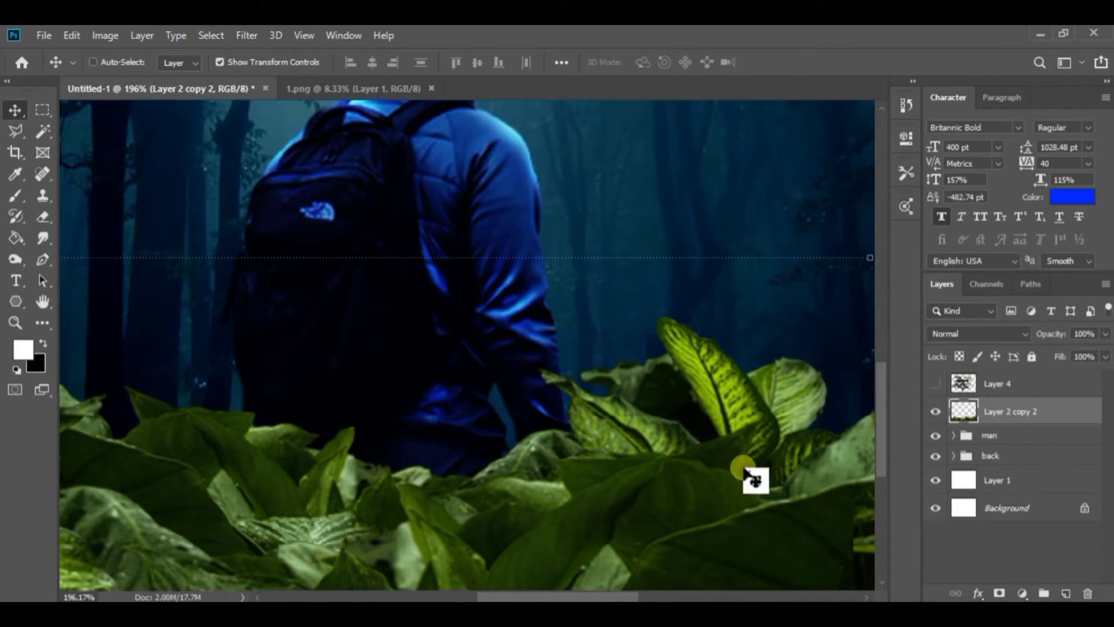
left_click_drag(584, 496, 622, 438)
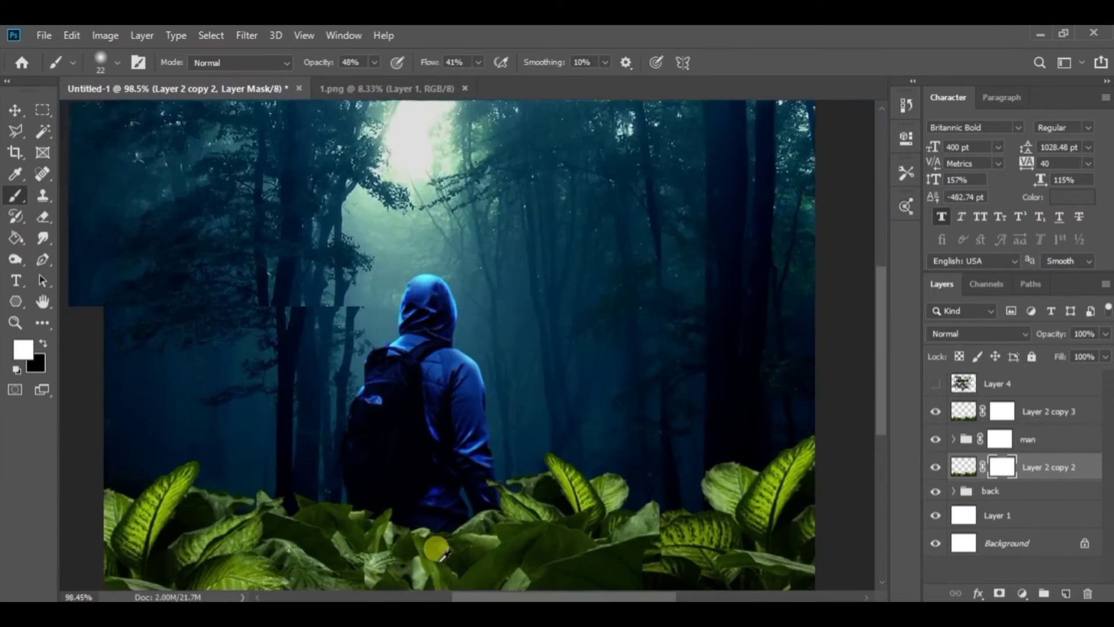
Shift and transform the plant layer behind the hiker so its leaves rise on both sides of the figure
left_click_drag(526, 522, 346, 508)
key("ctrl+t")
left_click_drag(470, 514, 393, 477)
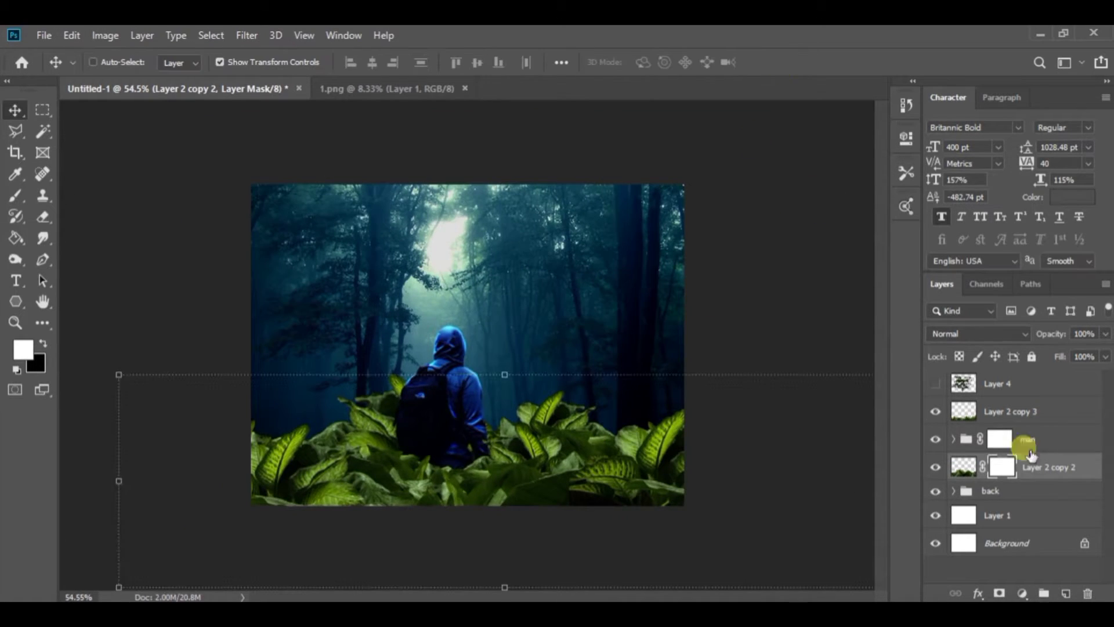
left_click(935, 469)
Move the hiker group and both plant layers down together
left_click(1048, 467)
left_click(1022, 412, "shift")
left_click_drag(623, 458, 622, 478)
left_click(1016, 572)
scroll(391, 499, "up", 5)
scroll(511, 555, "down", 3)
Select Layer 2 copy 2 and nudge the plants behind the hiker into position
left_click(1022, 412)
left_click(1026, 480)
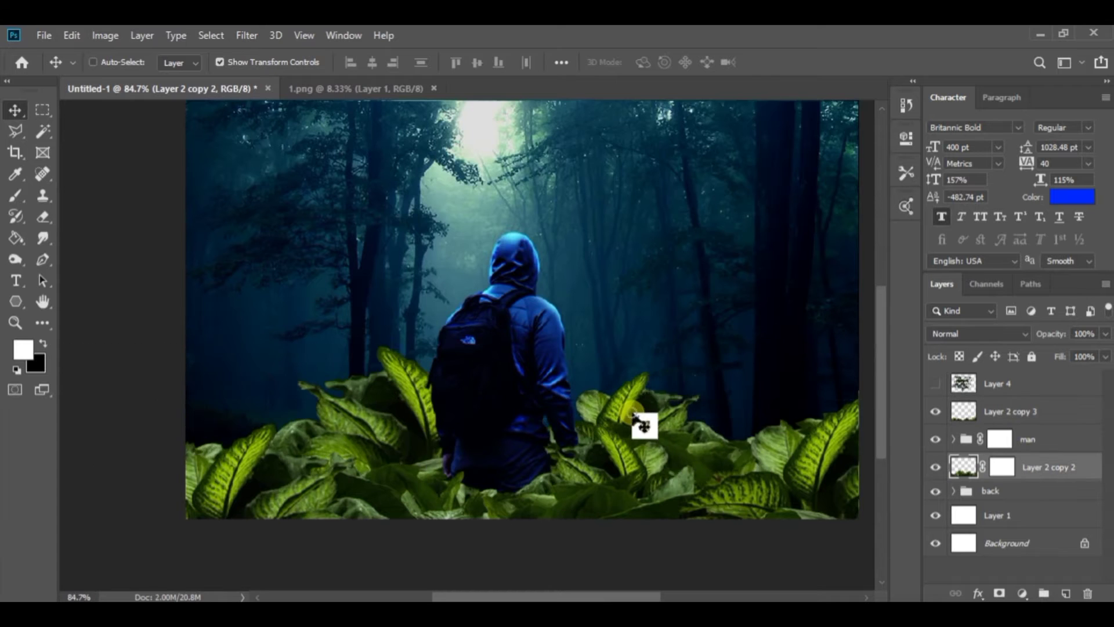
mouse_move(642, 425)
left_mouse_down()
mouse_move(677, 447)
mouse_move(743, 398)
mouse_move(636, 428)
left_mouse_up()
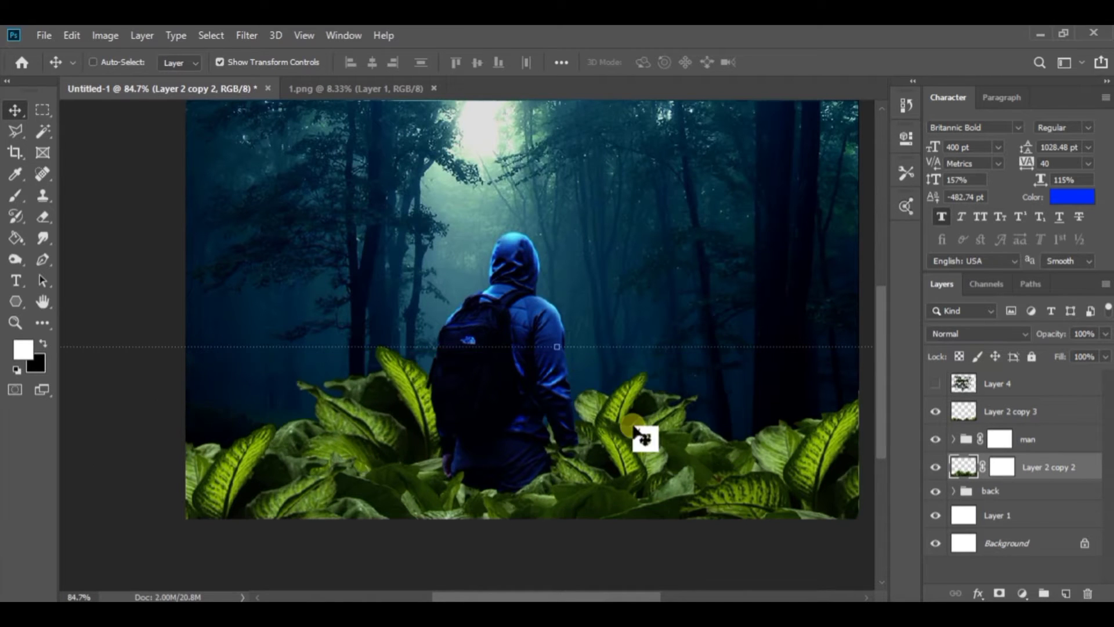
left_click(1016, 572)
scroll(527, 487, "down", 2)
scroll(527, 487, "up", 1)
Lower the hiker and the front and back plant layers slightly as one selection
left_click(1048, 467)
left_click(1022, 412, "shift")
left_click_drag(561, 511, 551, 531)
left_click(1015, 572)
scroll(552, 494, "down", 2)
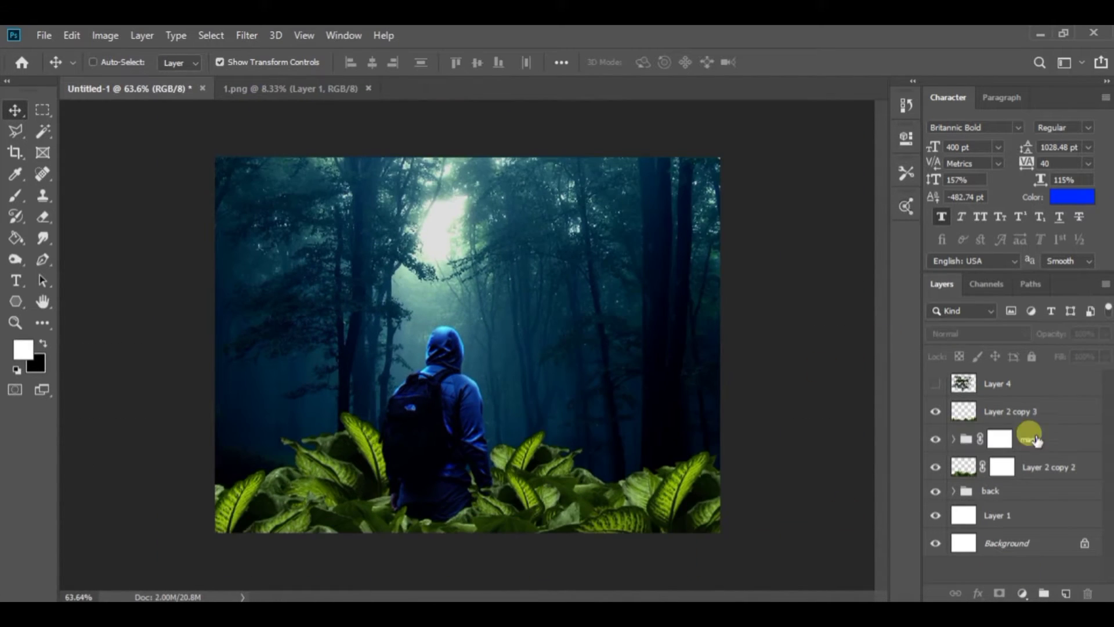
Group the hiker and both plant layers together under the default name
right_click(941, 420)
left_click(934, 145)
left_click(681, 196)
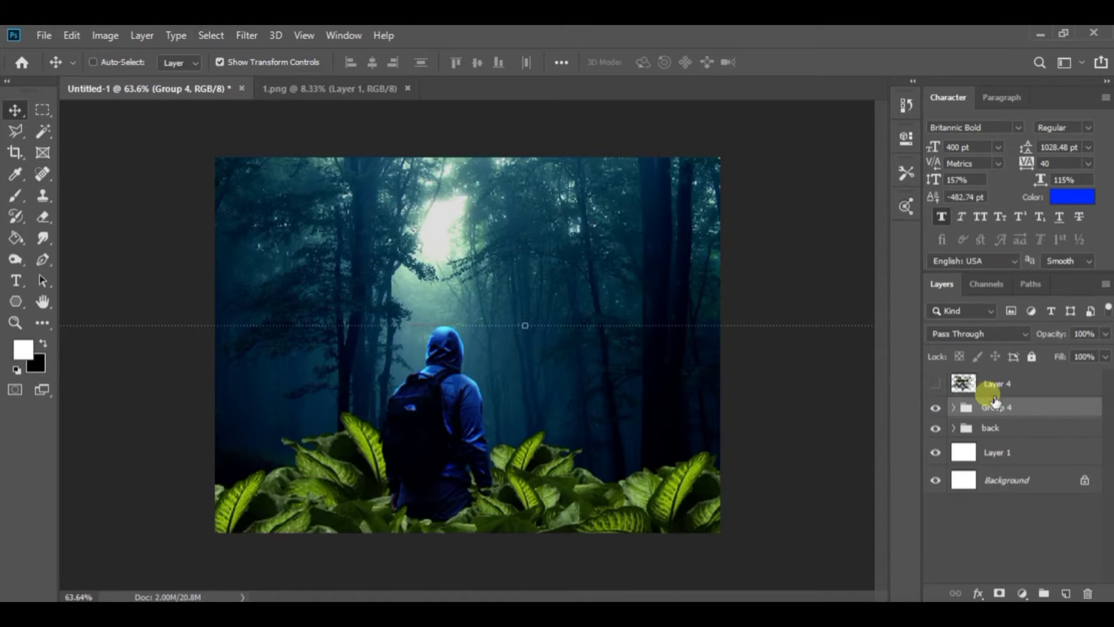
Show the tall plant in Layer 4 and move that layer below Group 4
left_click(936, 384)
left_click(1035, 383)
left_click_drag(1035, 383, 1039, 418)
scroll(637, 491, "down", 2)
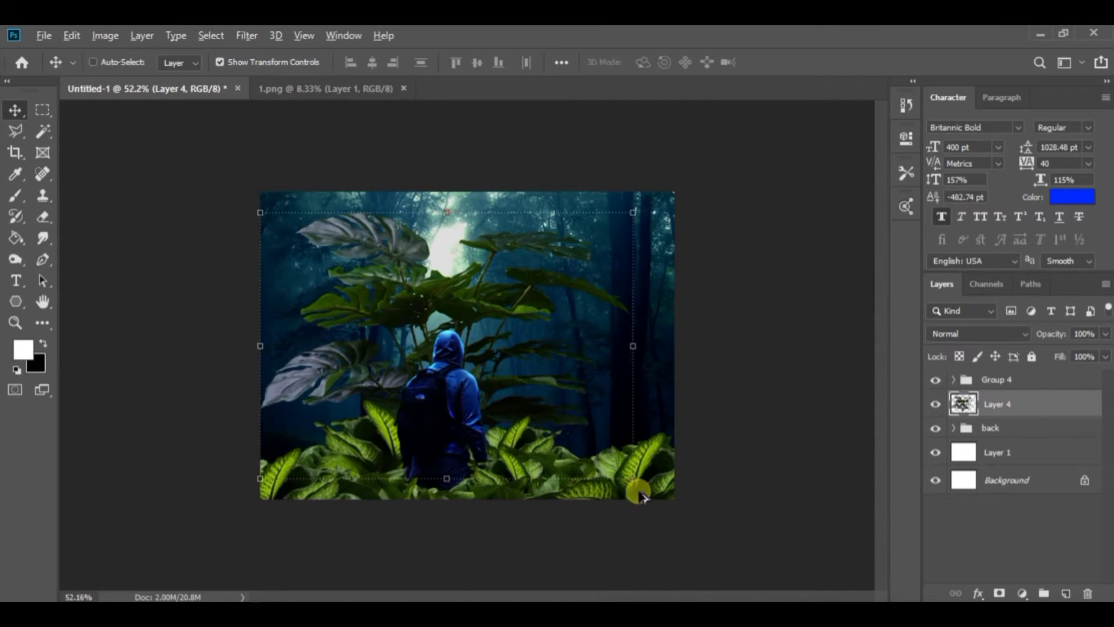
Scale the Layer 4 plant down, place it at the canvas's left edge, and use duplicates to fill the right edge
left_click_drag(635, 481, 614, 466)
left_click_drag(530, 377, 340, 337)
left_click(783, 63)
key("ctrl+j")
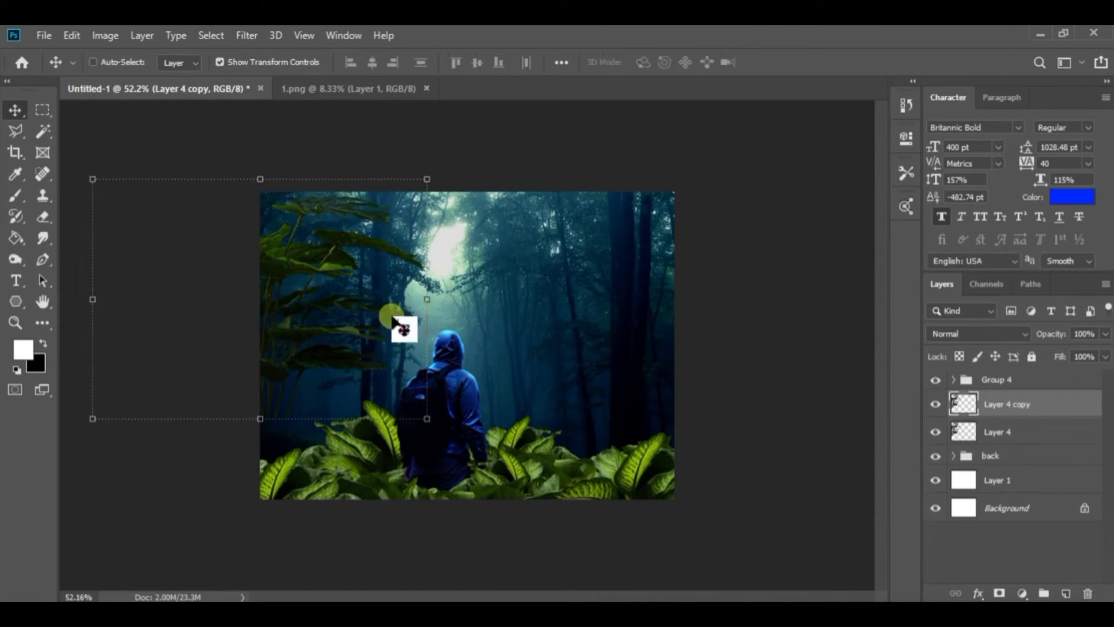
left_click_drag(704, 442, 775, 330)
Duplicate the left-edge Layer 4 plant, flip the copy horizontally and lower it slightly
left_click(1059, 492)
key("ctrl+j")
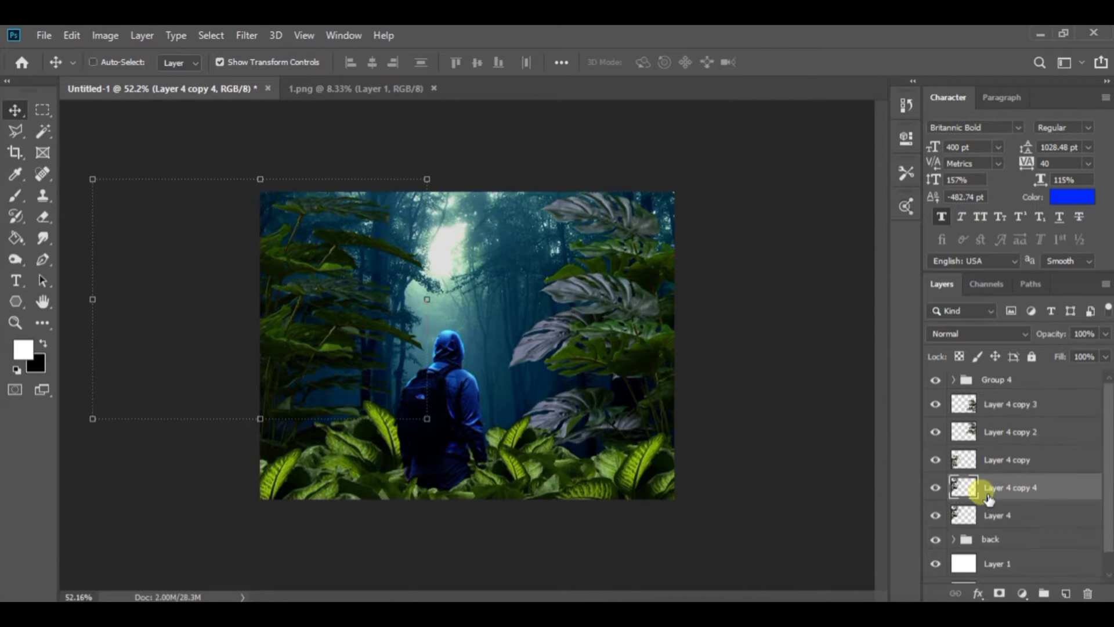
key("ctrl+t")
right_click(266, 323)
left_click(344, 523)
left_click_drag(300, 371, 319, 400)
Flip the right-side plant in Layer 4 copy 3 horizontally, adjust its position, and move the layer below Layer 4 copy 2
left_click(1025, 405)
key("ctrl+t")
right_click(602, 337)
left_click(676, 537)
mouse_move(646, 394)
left_mouse_down()
mouse_move(595, 371)
mouse_move(618, 361)
mouse_move(651, 408)
left_mouse_up()
scroll(651, 408, "up", 3)
left_click(936, 404)
left_click_drag(1010, 460, 1028, 471)
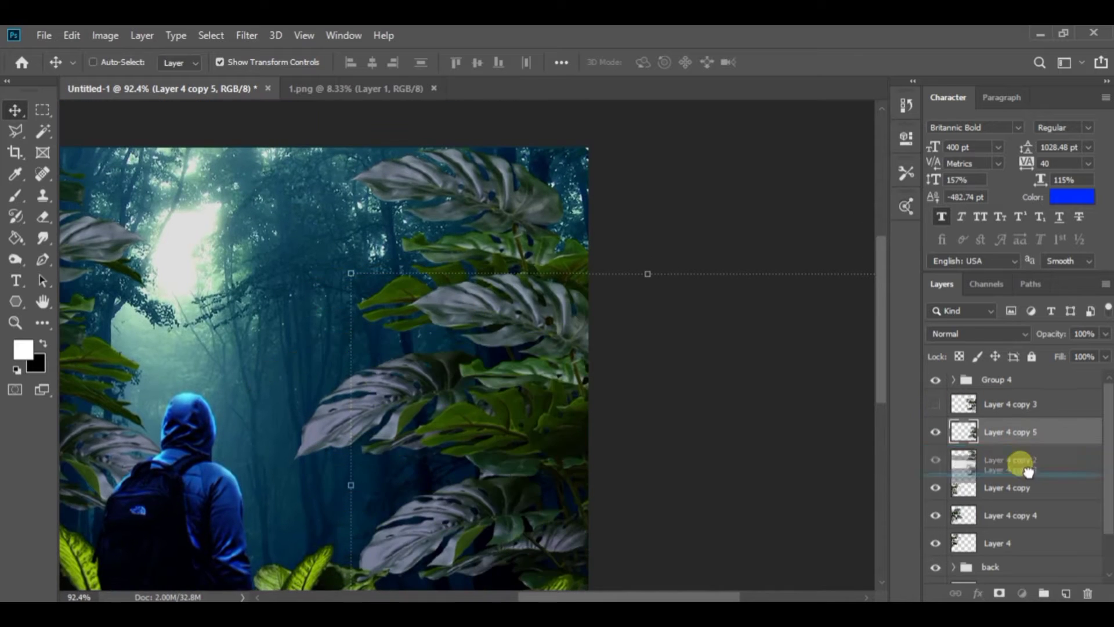
Reposition the overlapping tall plant layers along the right edge of the scene
left_click_drag(451, 368, 430, 328)
left_click(513, 390, "ctrl")
left_click_drag(507, 426, 505, 458)
left_click_drag(527, 259, 502, 248)
scroll(498, 424, "down", 5)
scroll(1015, 440, "down", 1)
scroll(1000, 472, "up", 1)
scroll(1004, 453, "down", 2)
scroll(433, 406, "up", 3)
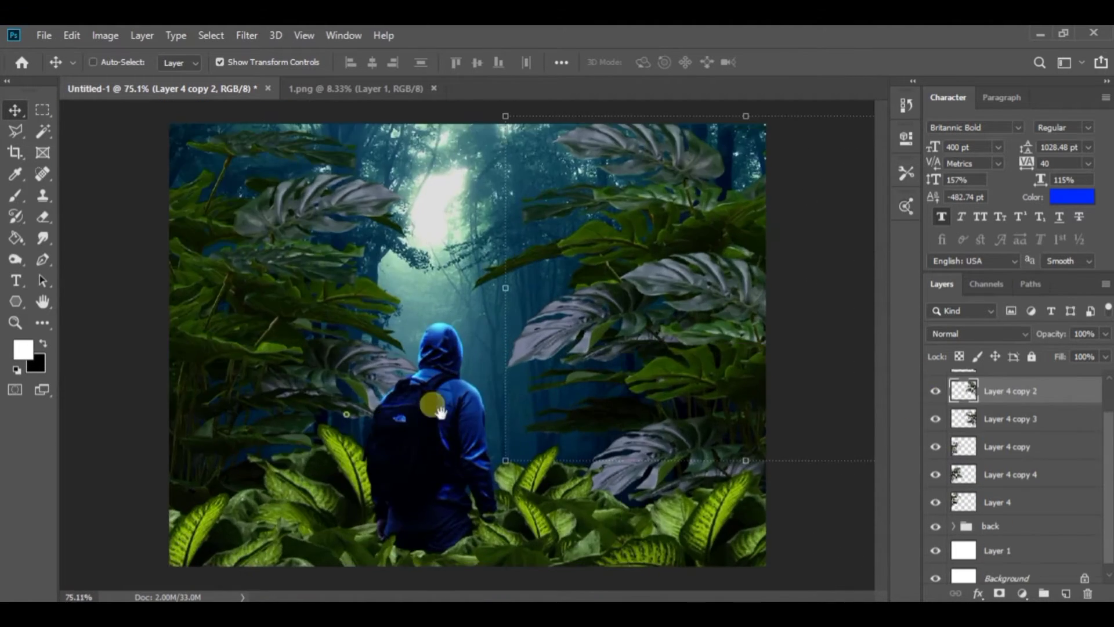
Move the Layer 4 copy plant down along the left edge
scroll(1027, 505, "down", 1)
left_click(1008, 438)
left_click_drag(282, 350, 268, 443)
scroll(327, 408, "down", 1)
scroll(549, 427, "up", 3)
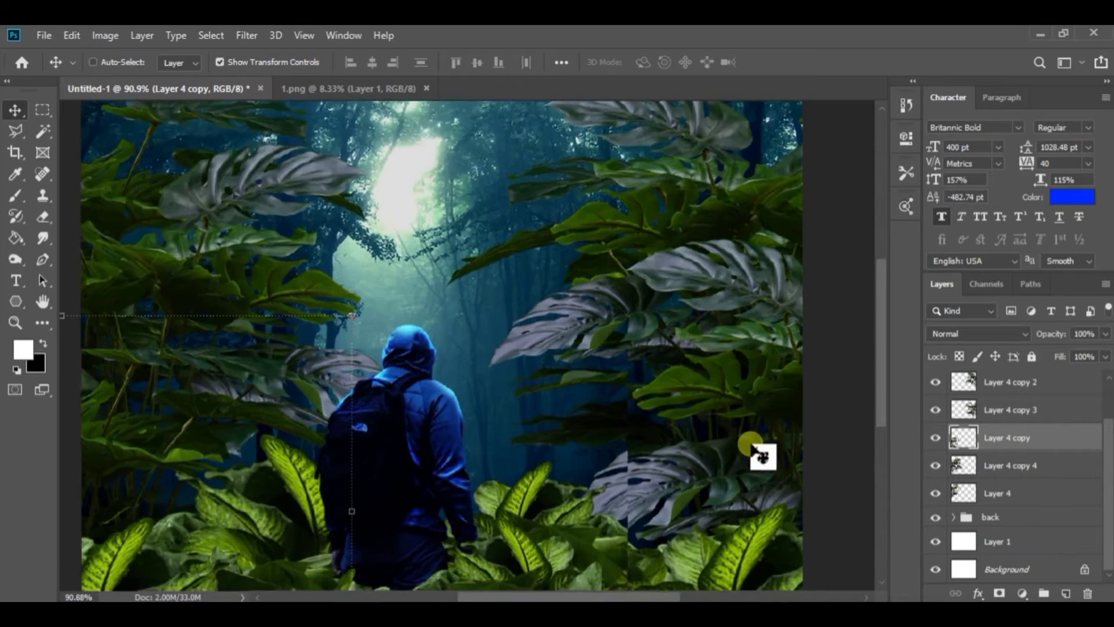
scroll(754, 448, "down", 3)
scroll(1012, 504, "up", 1)
scroll(1012, 504, "up", 1)
Group all the tall side plant layers under the default name
left_click(1022, 398)
left_click(1087, 533, "shift")
right_click(1079, 533)
left_click(876, 119)
left_click(683, 199)
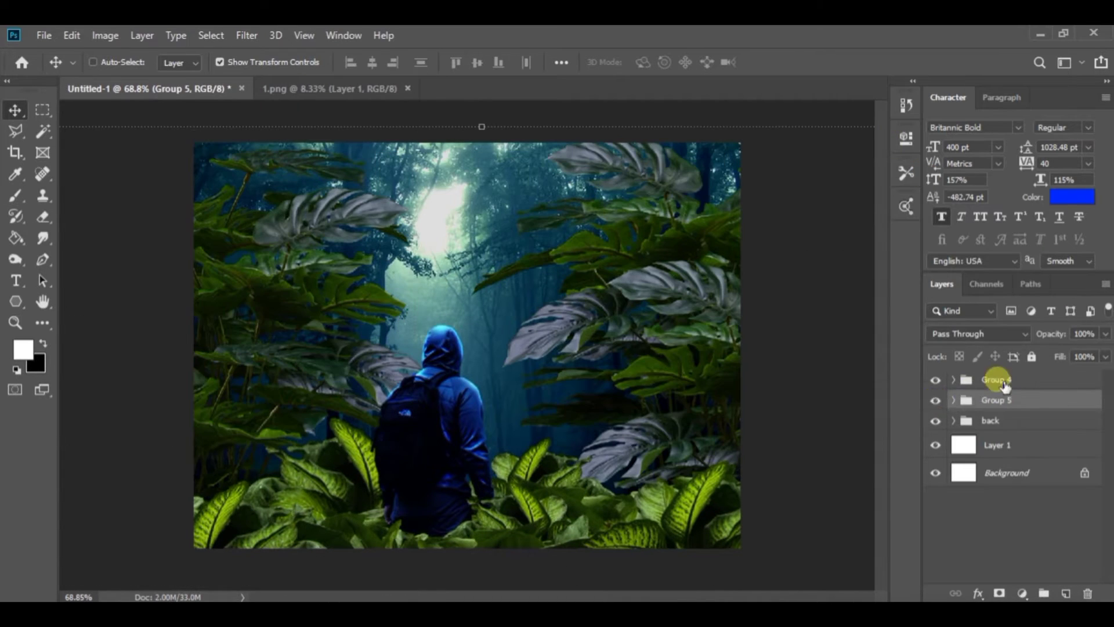
Expand Group 5 and move its three right-side plant layers down and slightly outward
left_click(953, 380)
left_click(1050, 458)
left_click(1054, 413, "shift")
left_click_drag(705, 380, 725, 442)
left_click_drag(709, 425, 724, 430)
Shift the three left-side plant layers up and outward, and fill the lower-left area with copies of them
left_click(1021, 487)
left_click(1022, 544, "shift")
left_click_drag(296, 372, 270, 265)
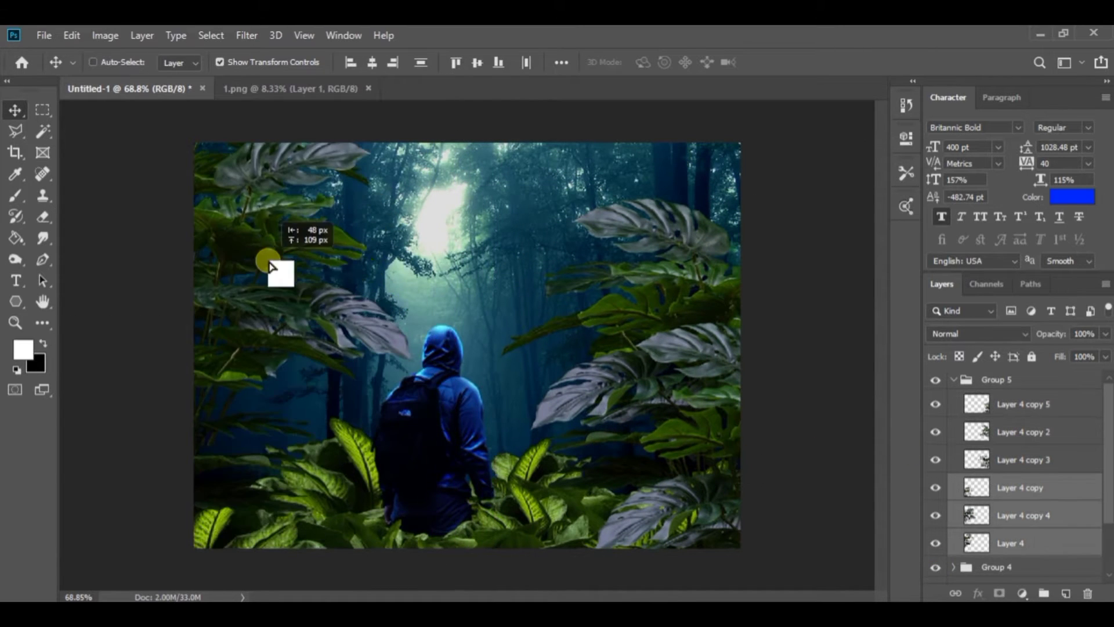
left_click_drag(325, 522, 332, 495)
Undo the last change to the side plants and move the lower-left plant copies up and slightly inward
scroll(1071, 509, "down", 1)
left_click(1070, 527)
left_click(1071, 578, "shift")
scroll(1036, 422, "up", 2)
left_click(1036, 415, "shift")
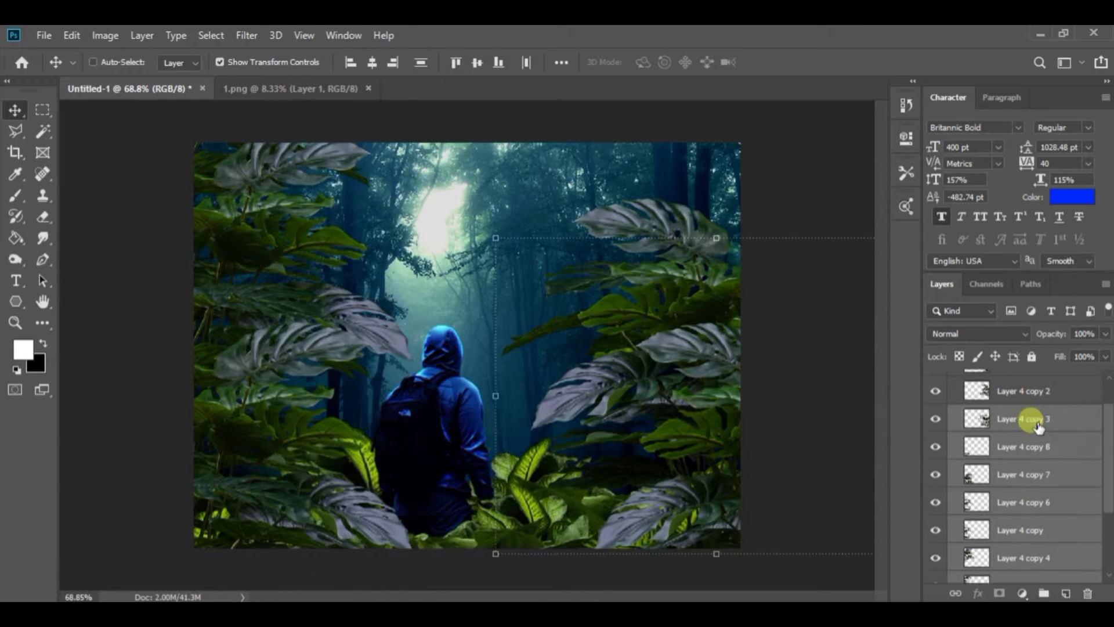
scroll(1070, 457, "down", 3)
key("ctrl+z")
left_click_drag(280, 385, 319, 351)
Duplicate the right-side plant layers in Group 5 and move the copies up to fill the upper-right area
left_click(1036, 563)
scroll(1047, 504, "down", 3)
left_click(1047, 506, "shift")
left_click_drag(1110, 507, 1109, 446)
left_click(1049, 411)
left_click_drag(701, 435, 725, 314)
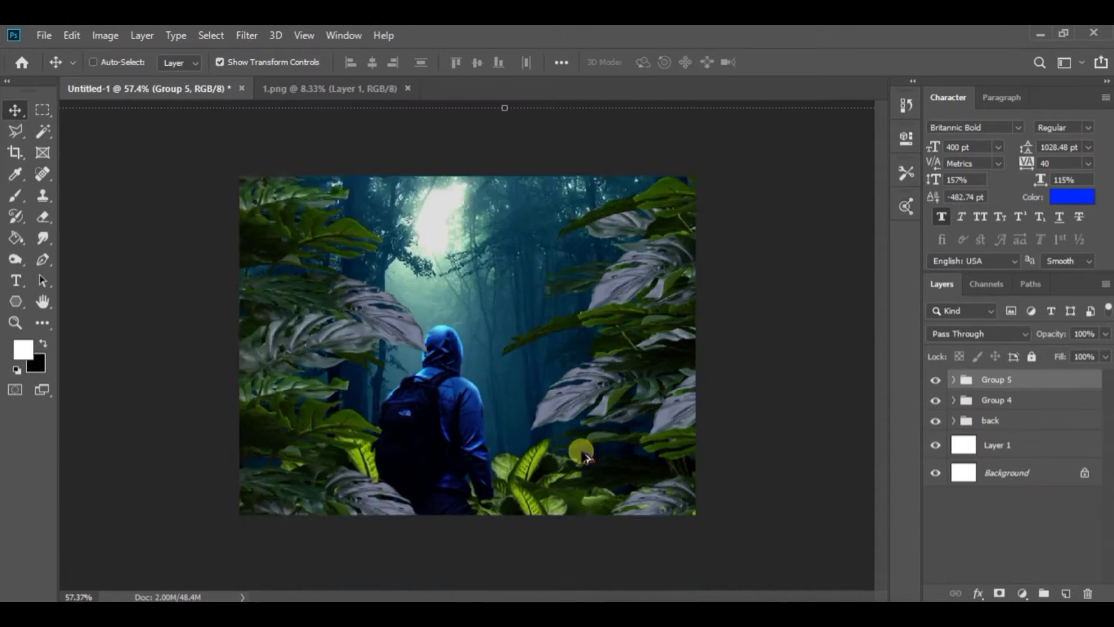
Add a Color Balance adjustment clipped to Group 5, tint the side plants bluish, and set its blend mode to Hard Light
left_click(953, 399)
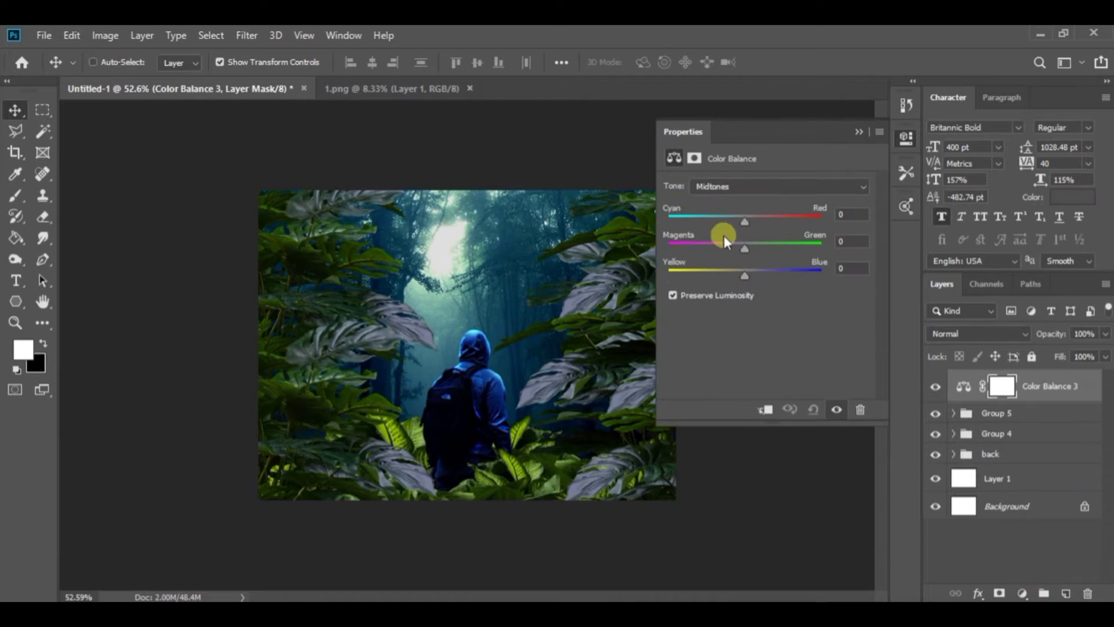
mouse_move(765, 234)
left_mouse_down()
mouse_move(723, 245)
mouse_move(756, 279)
mouse_move(767, 249)
left_mouse_up()
mouse_move(743, 275)
left_mouse_down()
mouse_move(765, 279)
mouse_move(727, 254)
mouse_move(747, 277)
left_mouse_up()
left_click(1020, 330)
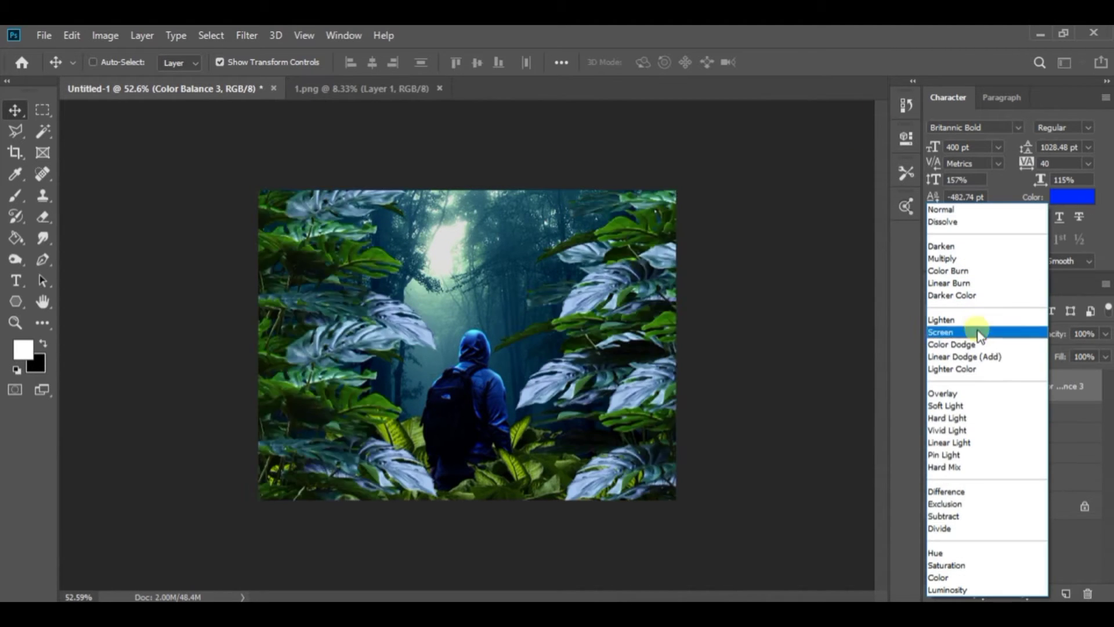
left_click(974, 407)
Add a Color Balance adjustment clipped to Layer 2 copy 3 in Group 4, with midtones Cyan-Red at -100
left_click(954, 434)
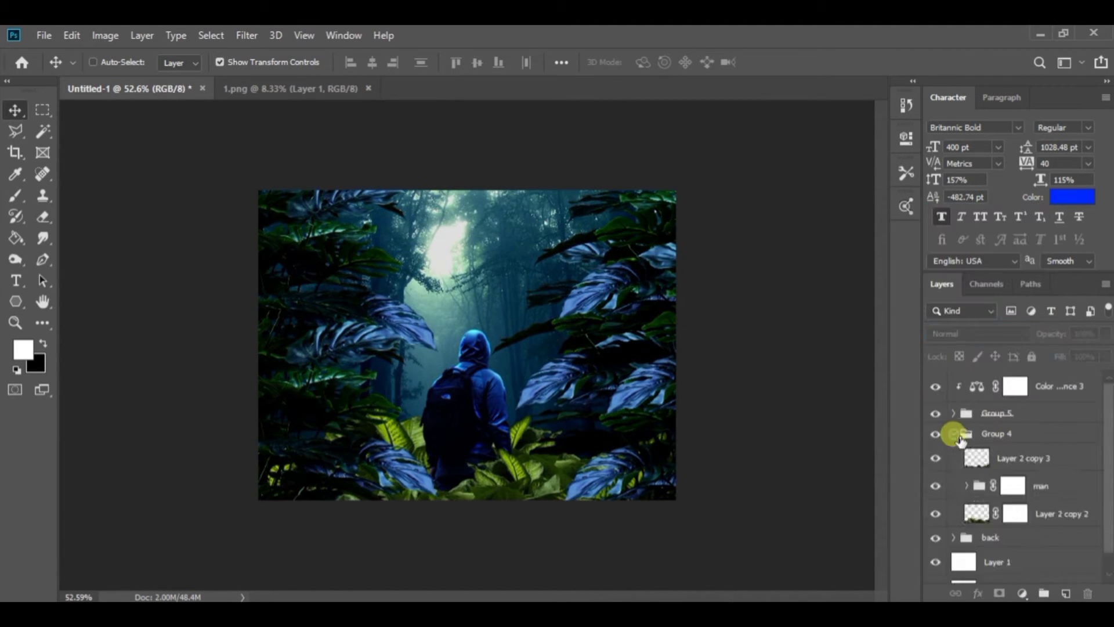
left_click(1035, 457)
left_click(980, 525, "shift")
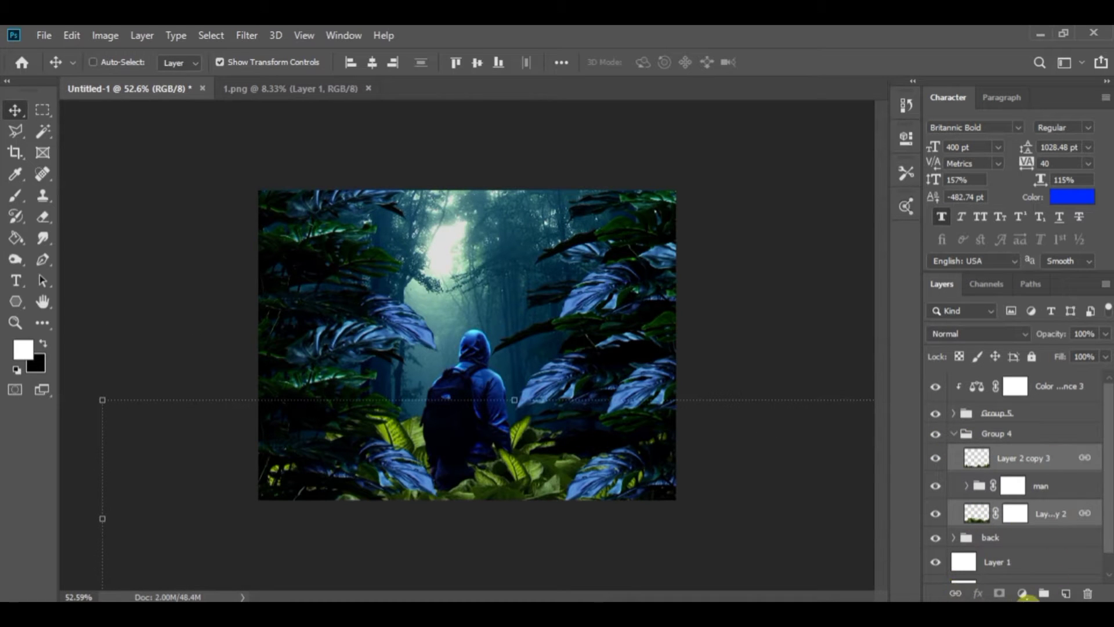
left_click(1024, 595)
left_click(1010, 446)
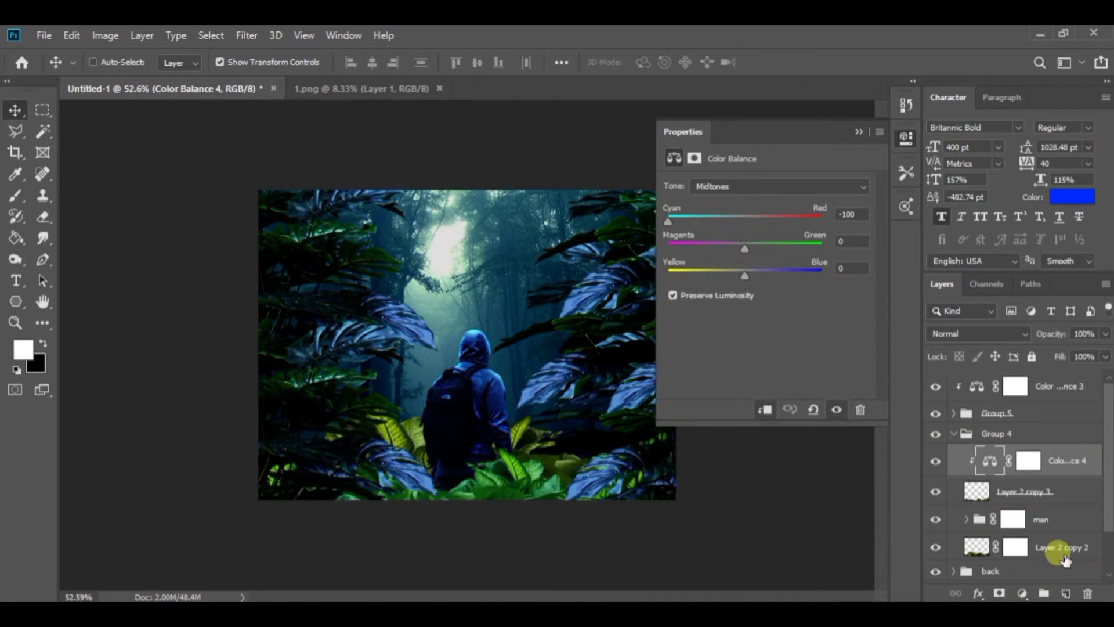
left_click(1066, 493)
scroll(1062, 527, "down", 1)
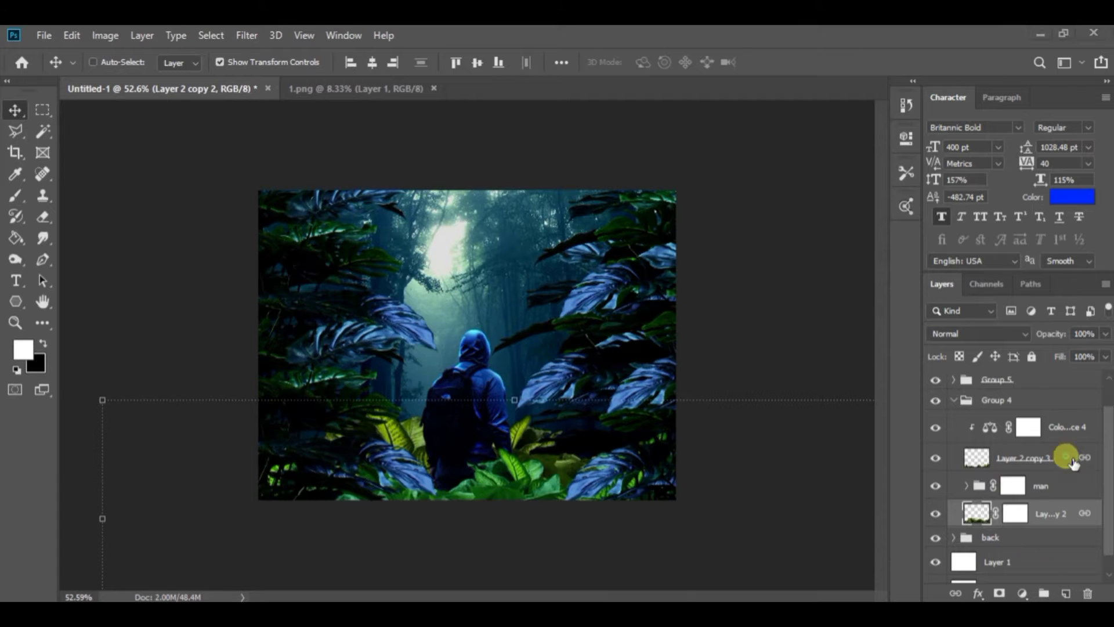
Set Color Balance 4's midtones to Magenta-Green -8 and Yellow-Blue +100, and its shadows to about -56, -11 and +24
double_click(987, 427)
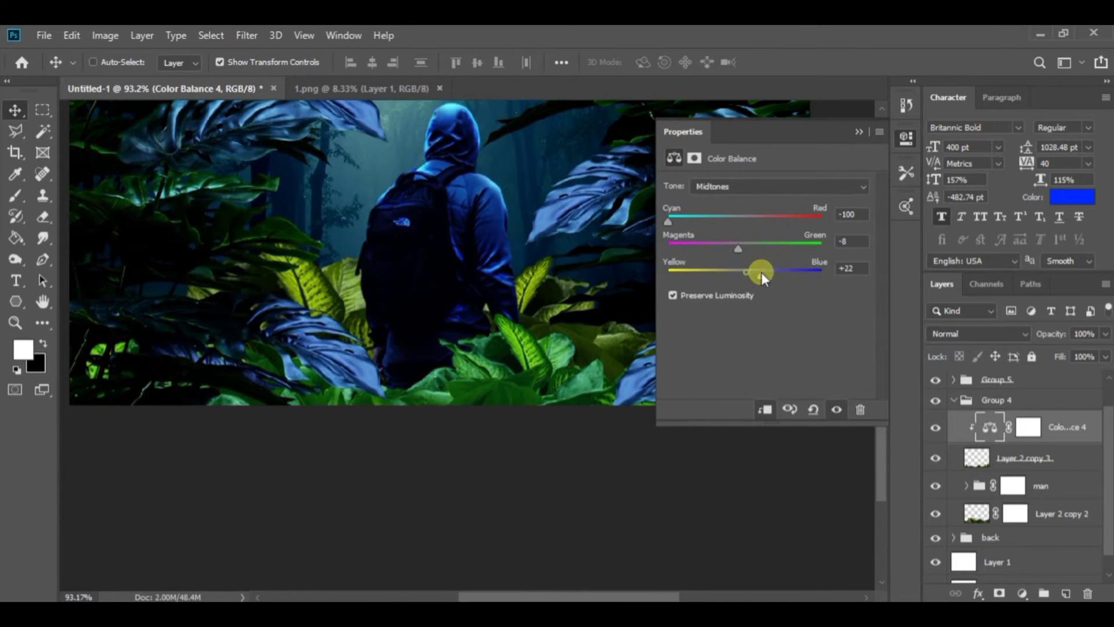
left_click_drag(761, 273, 823, 260)
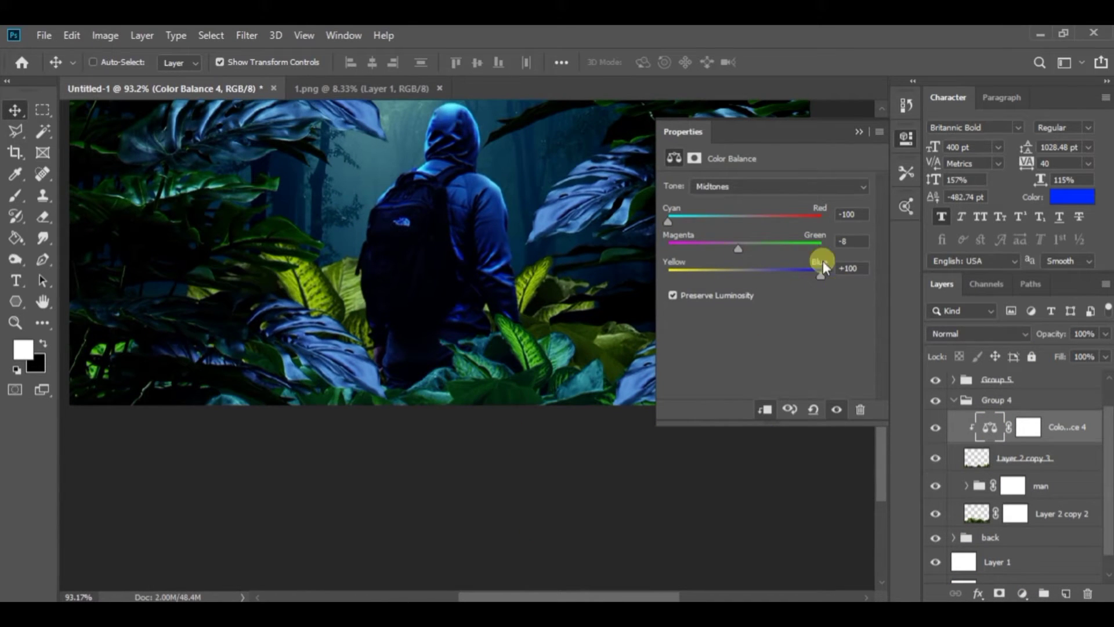
left_click(714, 231)
left_click_drag(711, 267, 764, 282)
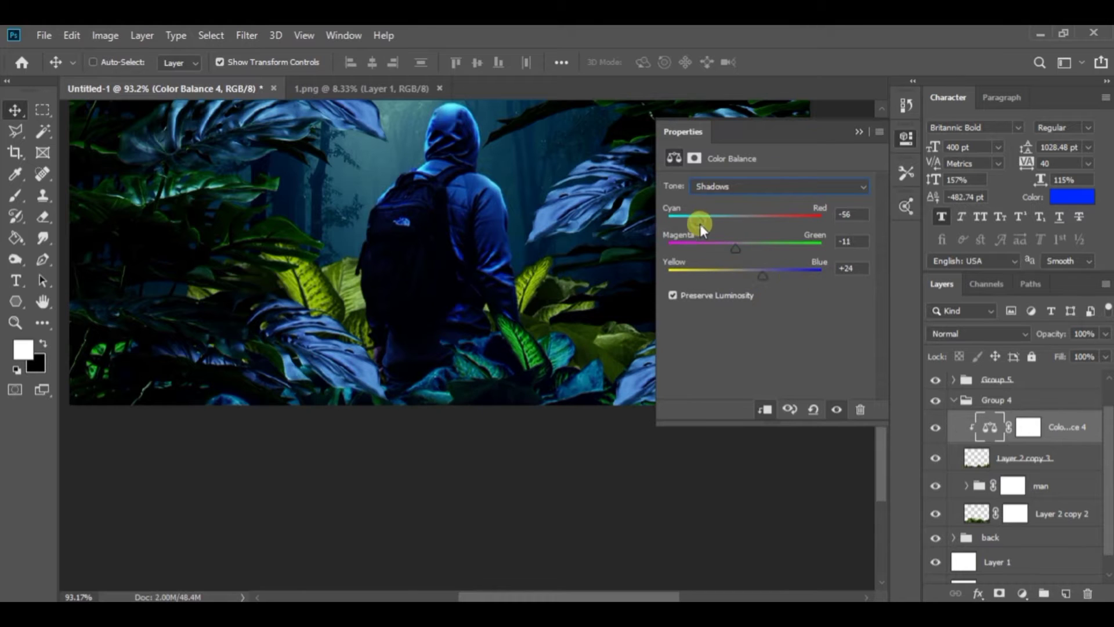
left_click(859, 132)
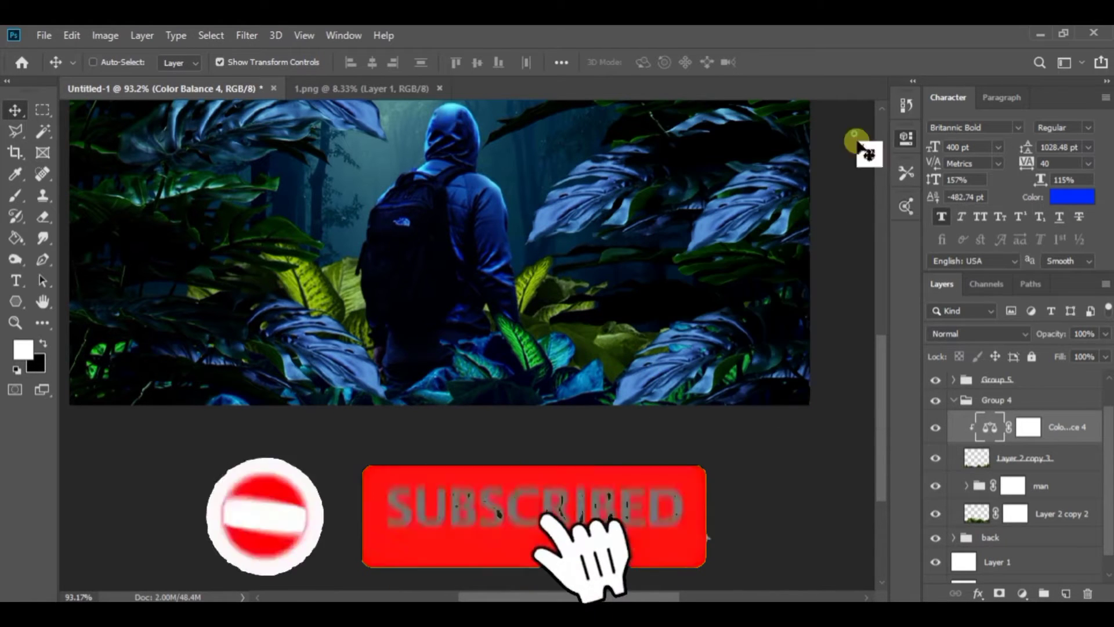
Copy Color Balance 4 onto Layer 2 copy 2 and add a clipped Levels adjustment darkening those plants, with midtones at 0.82
key("ctrl+j")
left_click_drag(1083, 430, 1045, 523)
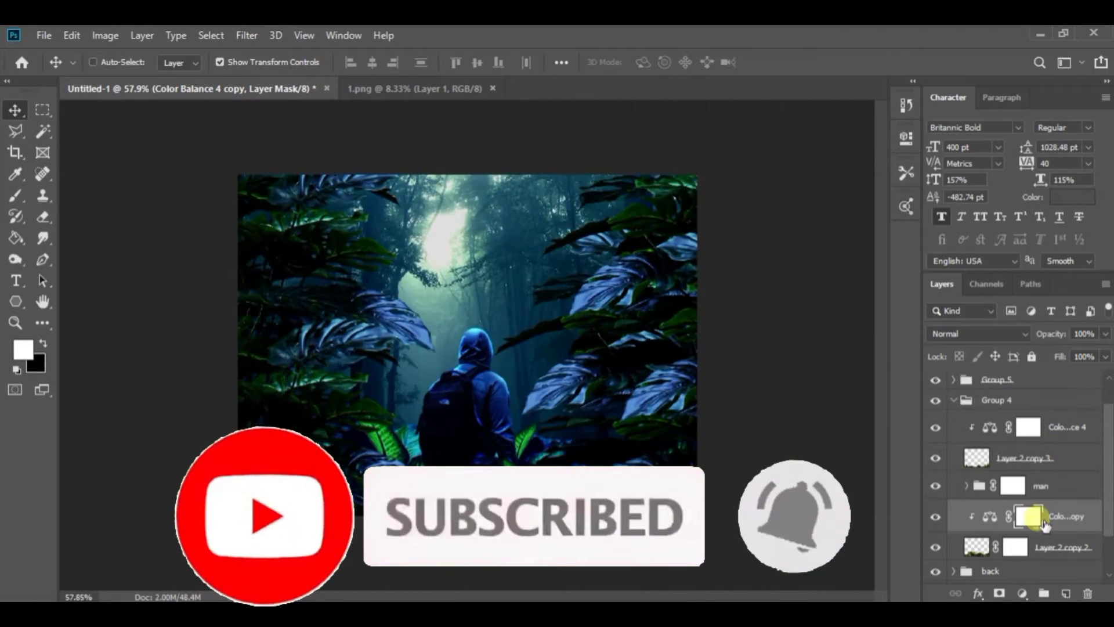
left_click(1022, 594)
left_click(1016, 368)
left_click(765, 409)
left_click_drag(692, 303, 716, 307)
mouse_move(791, 305)
left_mouse_down()
mouse_move(811, 305)
mouse_move(801, 306)
left_mouse_up()
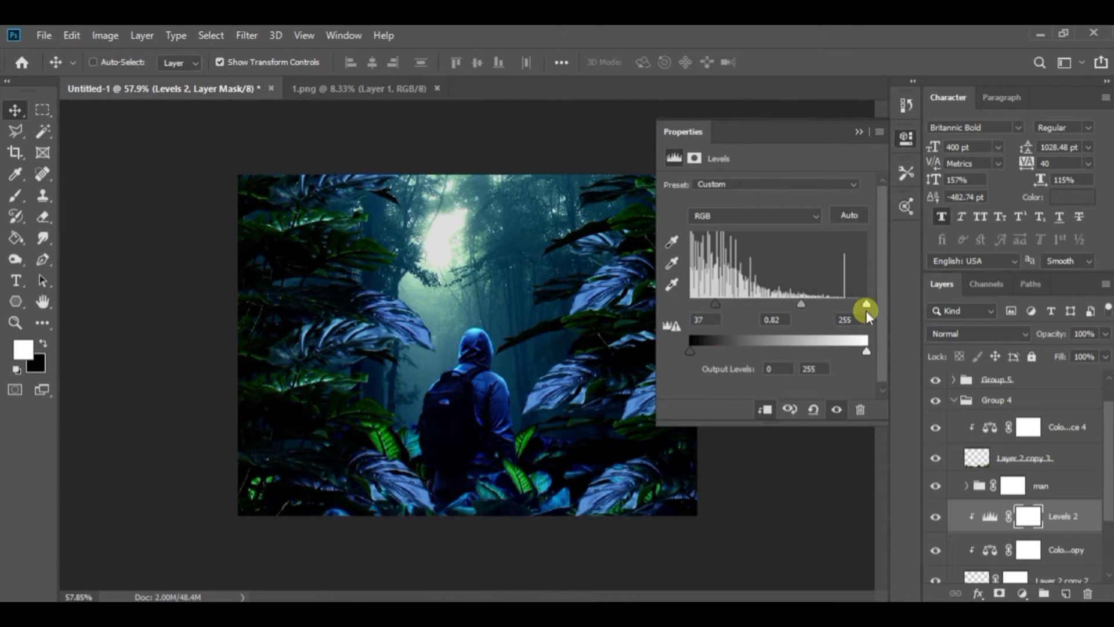
left_click_drag(868, 348, 824, 350)
left_click_drag(717, 305, 702, 305)
left_click(859, 132)
Duplicate Levels 2, move the copy above Color Balance 4 in Group 4, and clip it to Layer 2 copy 3
key("ctrl+j")
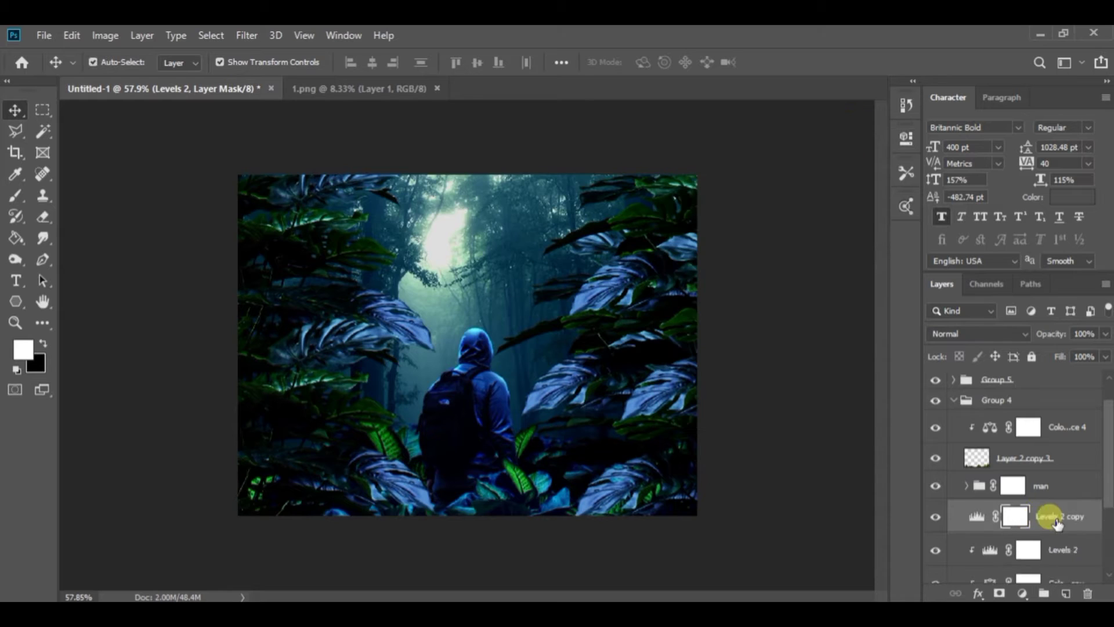
scroll(1057, 510, "down", 3)
scroll(1060, 476, "up", 3)
left_click_drag(1061, 508, 1055, 411)
right_click(1054, 425)
left_click(940, 406)
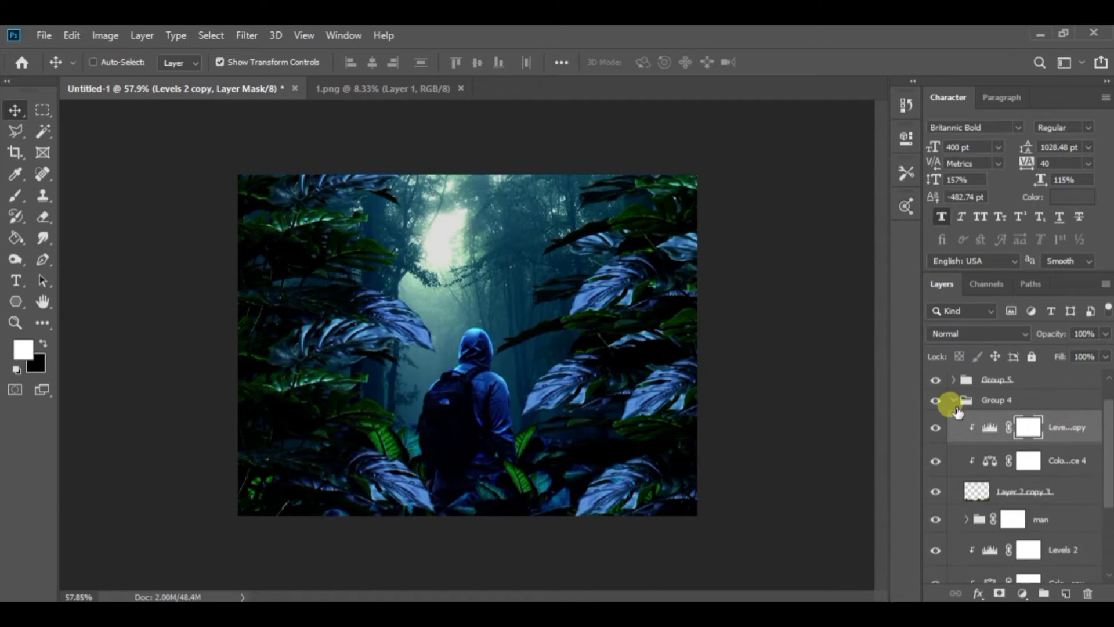
Add a Levels adjustment above Color Balance 3, clipped to Group 5, that darkens the side plants and lowers their output highlights
left_click(954, 401)
left_click(979, 388)
left_click(1023, 594)
left_click(1012, 374)
left_click(765, 409)
mouse_move(779, 304)
left_mouse_down()
mouse_move(791, 304)
mouse_move(779, 304)
left_mouse_up()
left_click_drag(836, 350, 816, 350)
left_click_drag(847, 303, 868, 305)
mouse_move(779, 305)
left_mouse_down()
mouse_move(802, 307)
mouse_move(787, 305)
left_mouse_up()
left_click(858, 131)
Cool Color Balance 1 in the back group toward cyan and blue, with highlights at about -42, -3 and +28
scroll(537, 424, "up", 1)
left_click(1002, 488)
left_click(954, 487)
scroll(1019, 550, "down", 2)
double_click(977, 483)
mouse_move(711, 222)
left_mouse_down()
mouse_move(689, 224)
mouse_move(711, 223)
left_mouse_up()
left_click_drag(766, 276, 792, 277)
mouse_move(728, 222)
left_mouse_down()
mouse_move(700, 229)
mouse_move(712, 224)
left_mouse_up()
left_click(746, 248)
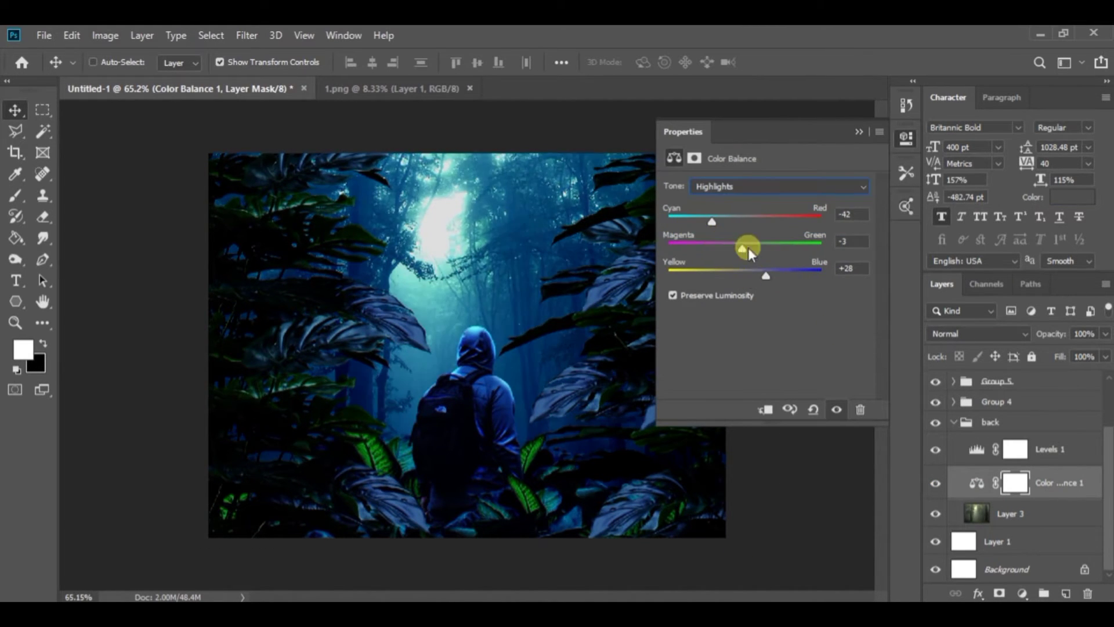
left_click(859, 131)
Clip Levels 1 and Color Balance 1 to the forest photo in Layer 3
double_click(977, 450)
left_click(975, 483, "ctrl")
right_click(961, 483)
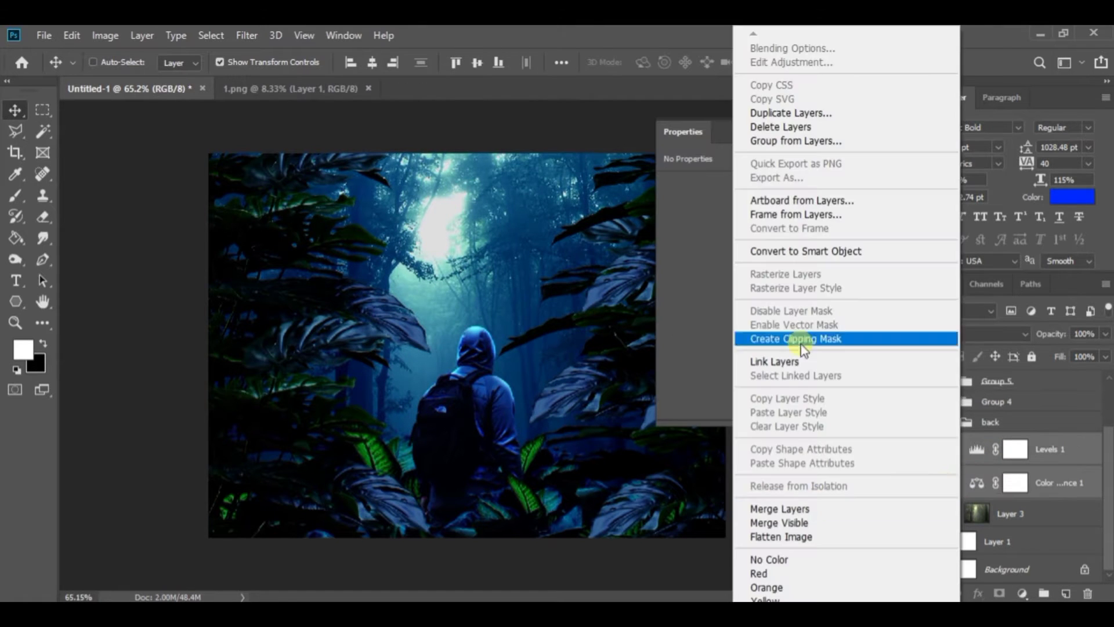
left_click(801, 339)
Increase the forest backdrop's contrast in Levels 1 by raising the black input and lowering the white input and output
left_click(989, 450)
left_click_drag(708, 307, 739, 306)
left_click_drag(845, 352, 834, 352)
left_click_drag(851, 304, 835, 304)
left_click_drag(738, 305, 728, 305)
left_click(859, 131)
Add a Curves adjustment above Levels 1 that darkens the forest, and clip it to the layer below
scroll(754, 325, "down", 2)
left_click(1022, 593)
left_click(1010, 383)
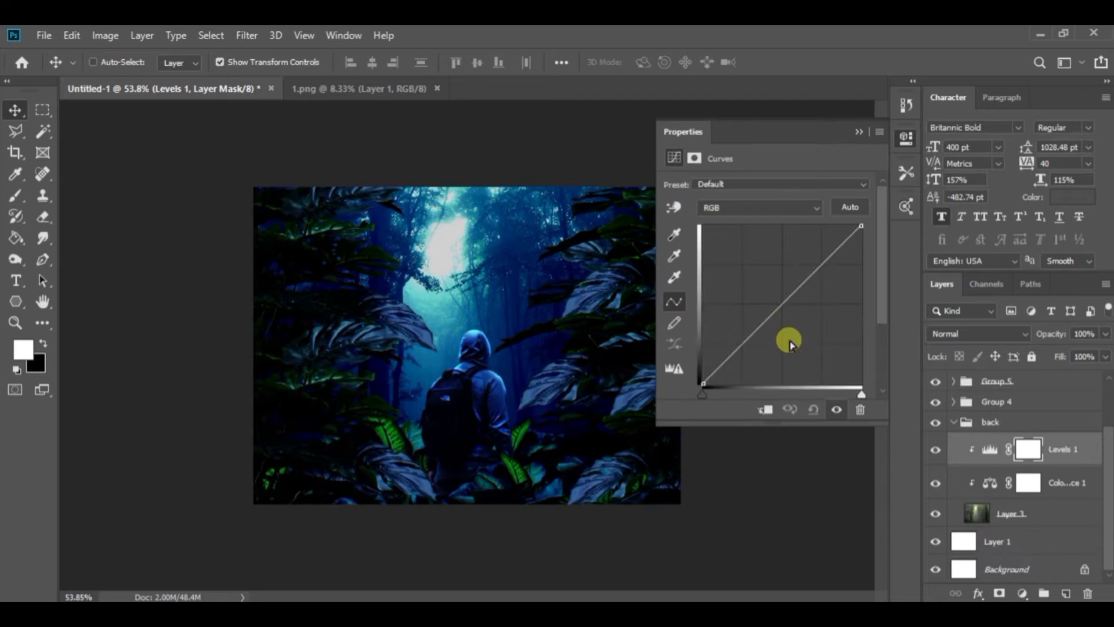
mouse_move(798, 292)
left_mouse_down()
mouse_move(816, 323)
mouse_move(817, 296)
mouse_move(821, 309)
left_mouse_up()
left_click(859, 131)
right_click(1067, 448)
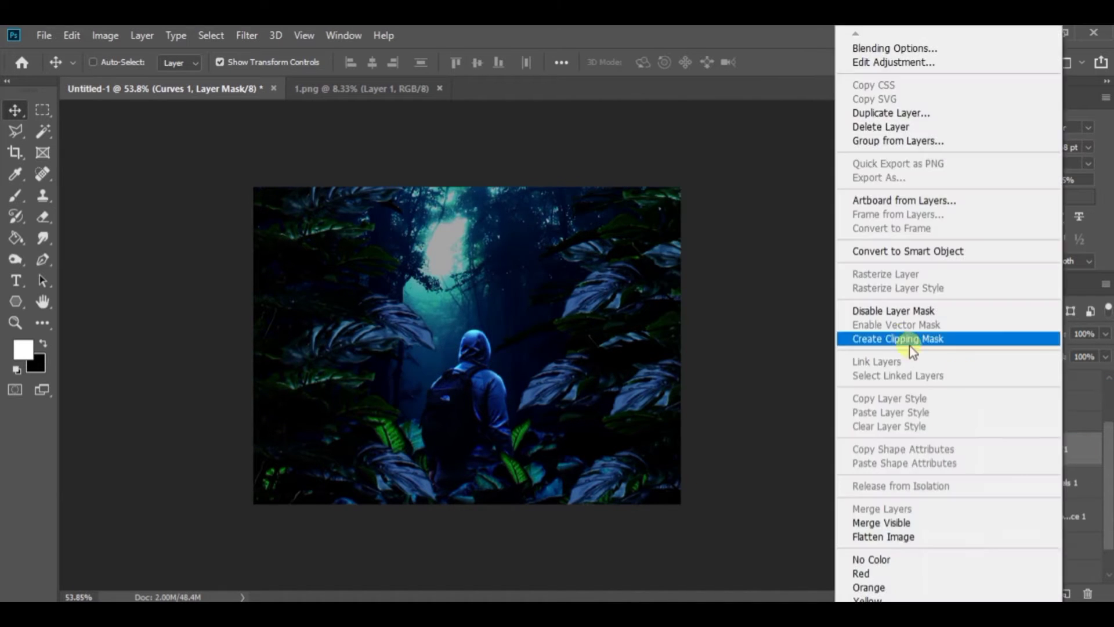
left_click(907, 339)
Invert the Curves 1 mask and paint white on it along the left and right sides of the forest with a large soft brush
key("ctrl+i")
left_click(16, 195)
scroll(542, 371, "down", 10)
left_click(23, 350)
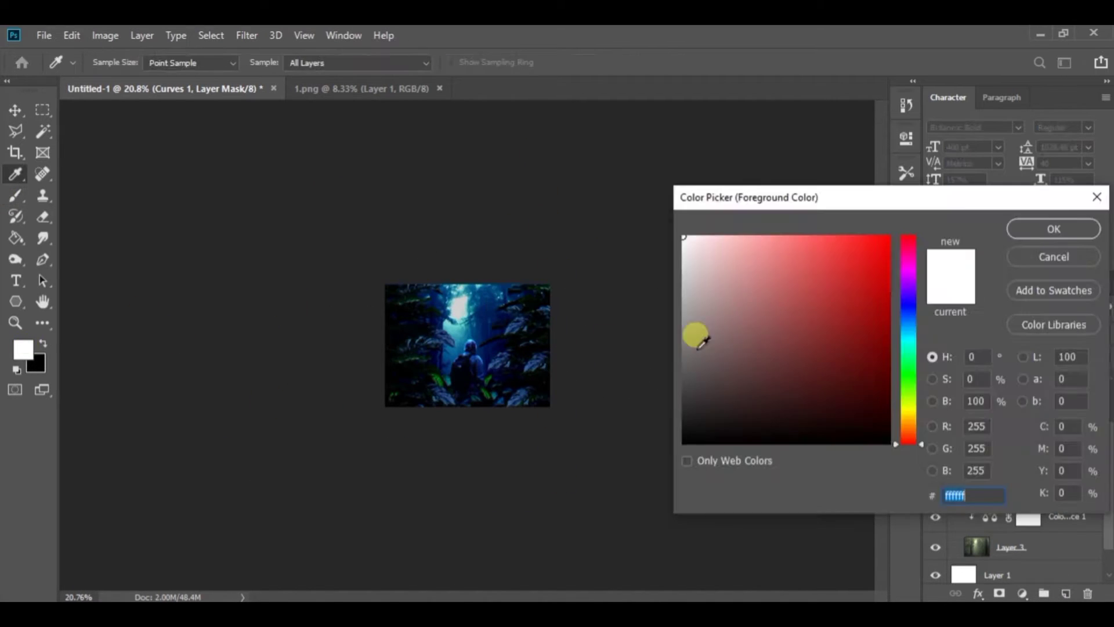
left_click(1054, 229)
left_click_drag(585, 268, 582, 450)
left_click_drag(343, 508, 344, 513)
scroll(453, 453, "up", 7)
scroll(453, 453, "down", 1)
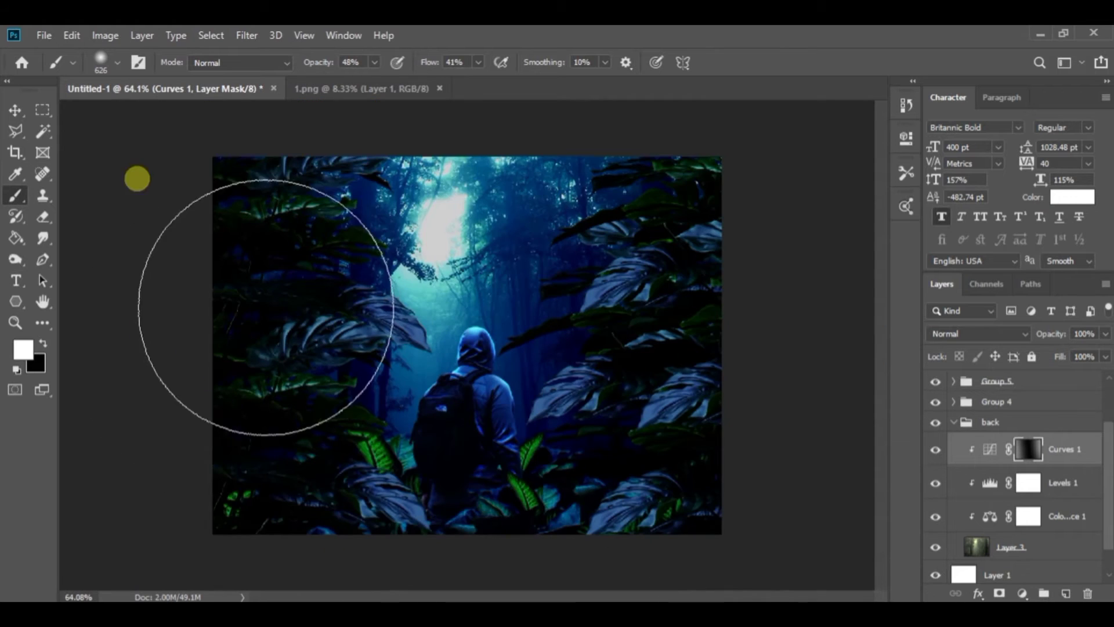
Compare the scene with and without Group 4 and Group 5, and check the layers inside Group 5
scroll(691, 182, "down", 4)
left_click(954, 422)
left_click(935, 467)
left_click(936, 466)
left_click(935, 448)
left_click(935, 447)
left_click(954, 447)
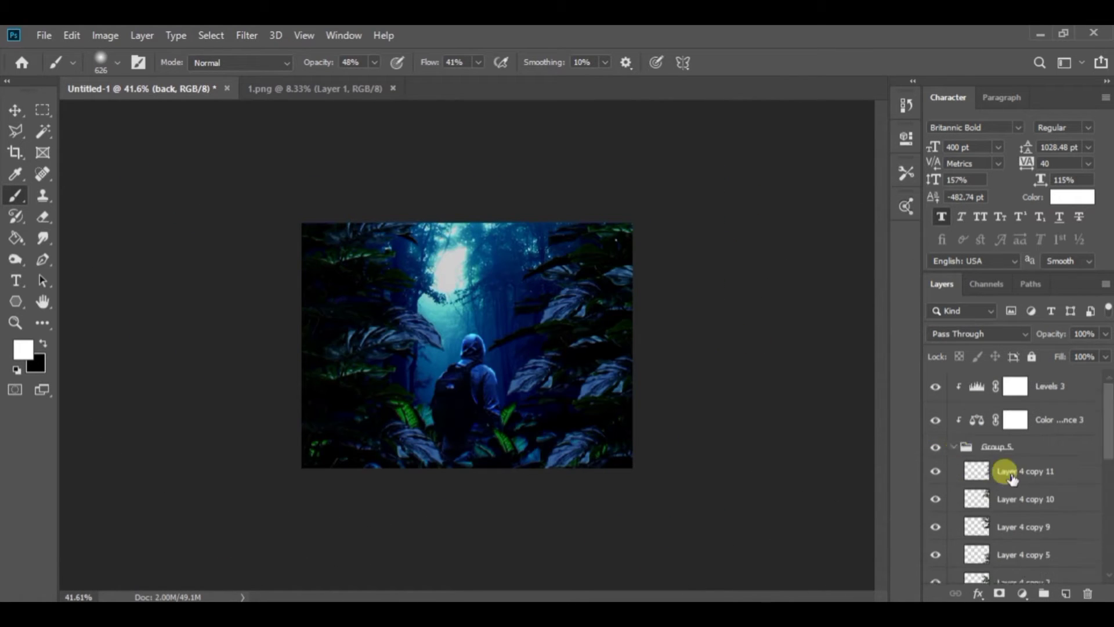
left_click(954, 447)
Paint black on the Levels 3 mask over the inner edges of the left and right plants to brighten their leaves
left_click(965, 387)
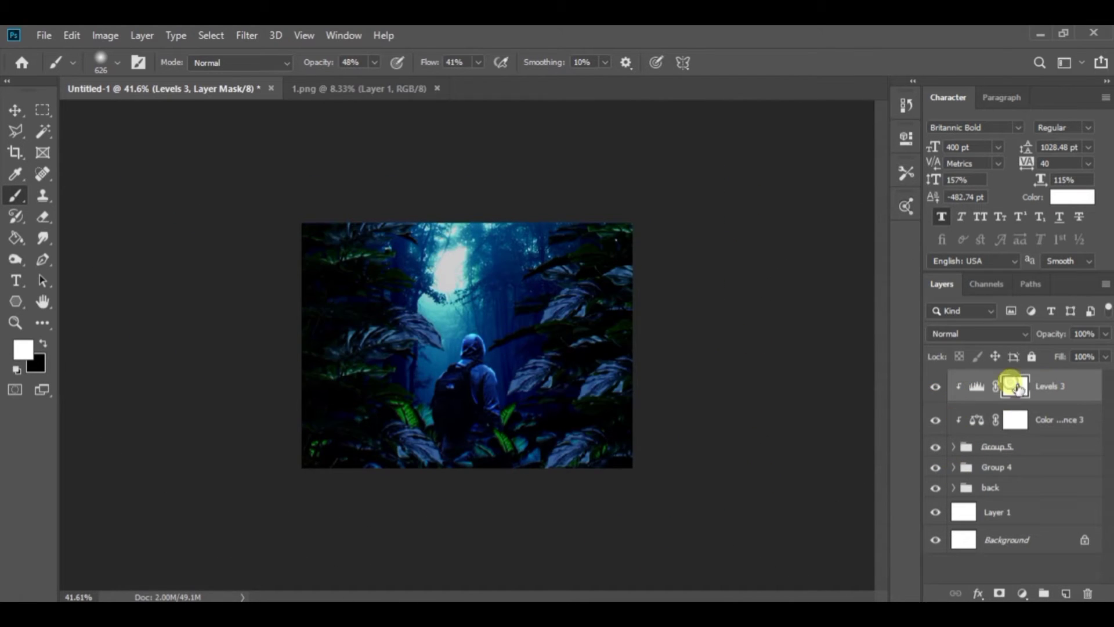
left_click(43, 344)
scroll(368, 336, "up", 7)
scroll(461, 416, "up", 2)
scroll(460, 415, "down", 1)
left_click_drag(477, 271, 449, 484)
scroll(448, 534, "down", 3)
left_click(1013, 386, "shift")
left_click(1013, 386, "shift")
mouse_move(692, 294)
left_mouse_down()
mouse_move(410, 406)
mouse_move(566, 398)
left_mouse_up()
left_click_drag(528, 407, 555, 559)
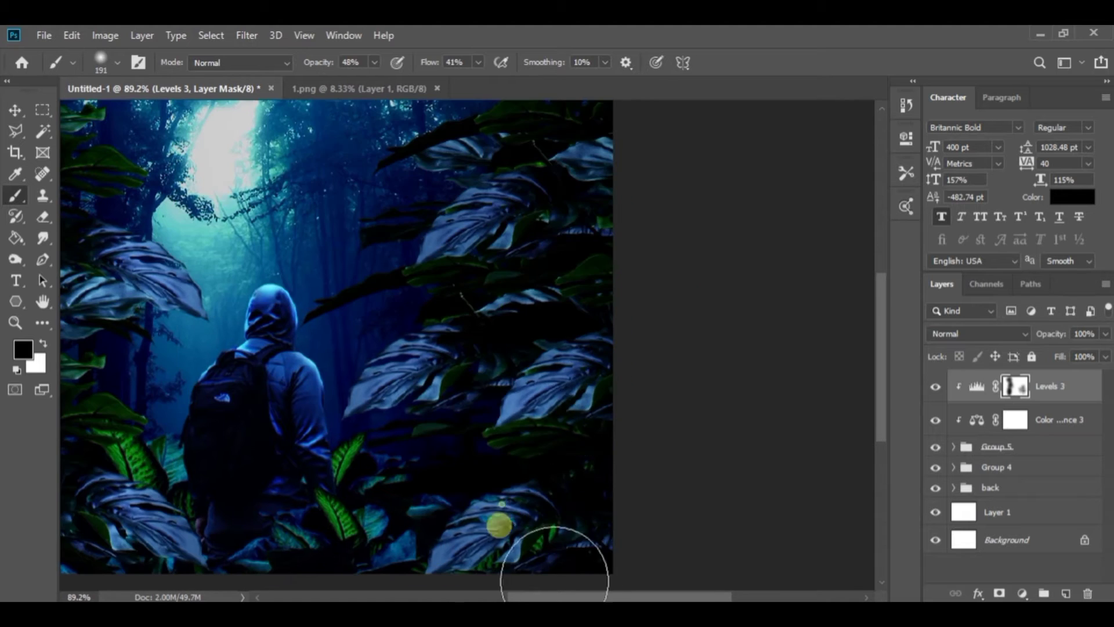
scroll(534, 516, "up", 3)
Move the middle and upper right-side plant layers in Group 5 outward, clearing the space beside the hiker
key("v")
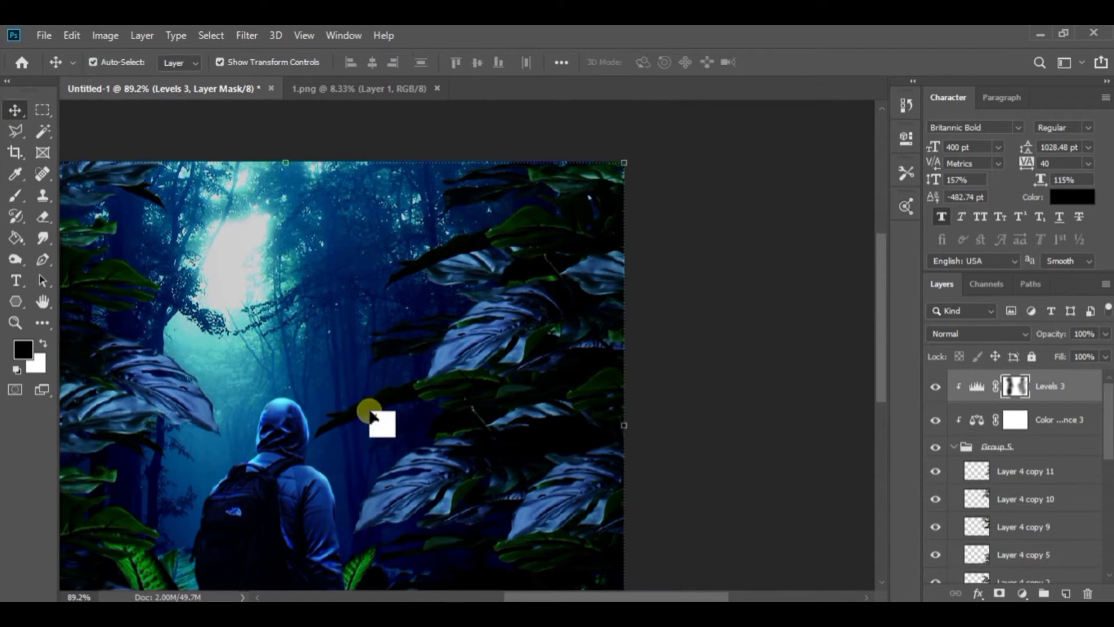
left_click(370, 412)
left_click(936, 570)
left_click(936, 569)
left_click_drag(476, 450, 570, 512)
scroll(570, 512, "down", 3)
left_click_drag(569, 453, 550, 440)
scroll(585, 445, "down", 1)
left_click(612, 205)
left_click_drag(612, 204, 643, 178)
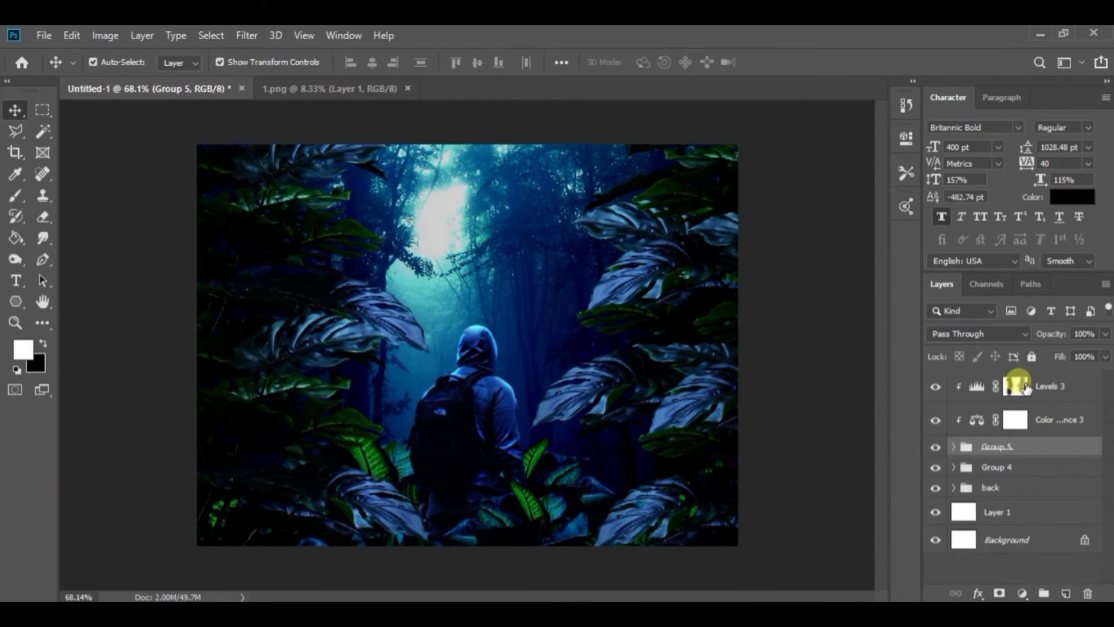
Group Levels 3, Color Balance 3 and Group 5 together in one new group
left_click(1015, 386)
key("b")
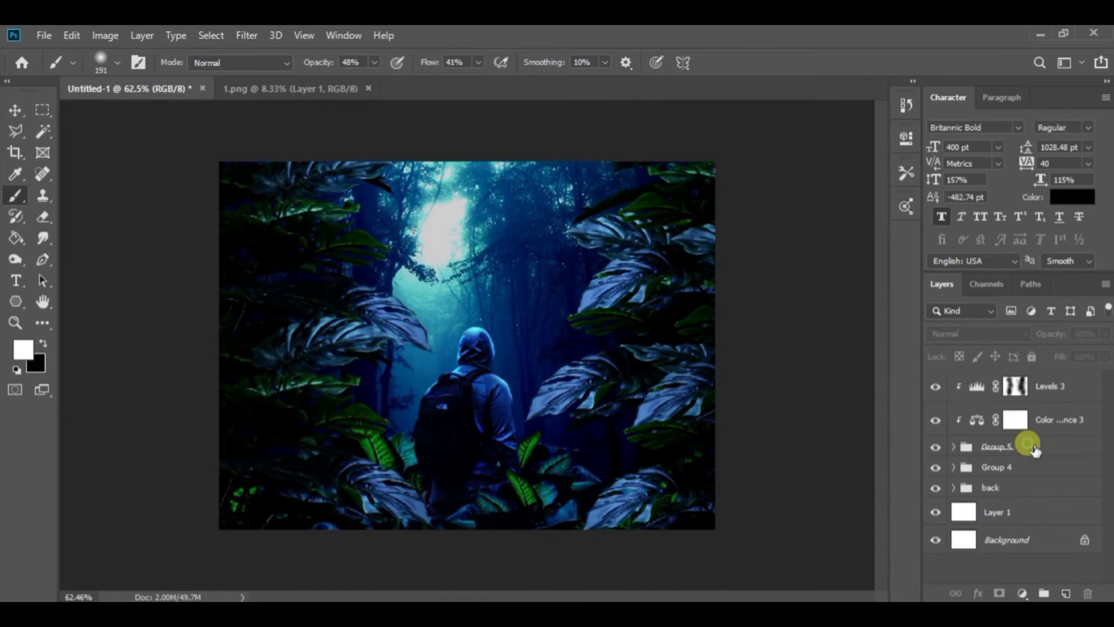
right_click(1035, 450)
left_click(859, 142)
left_click(936, 400)
left_click(936, 400)
left_click(936, 420)
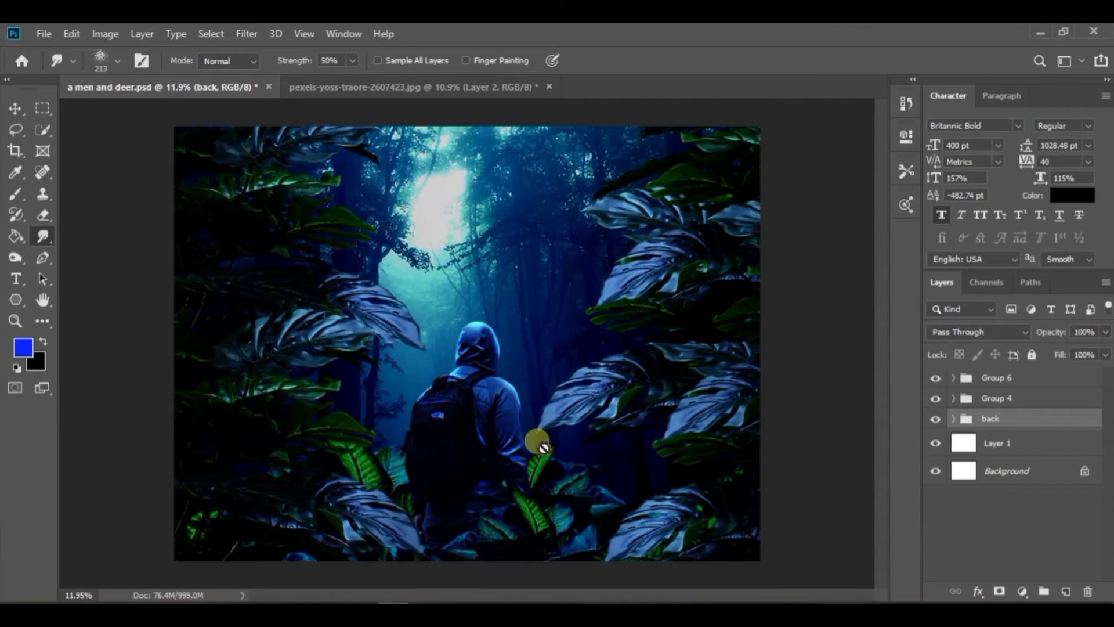
Bring the deer cutout into a men and deer.psd between Group 4 and back, scaled to 119.88% behind the hiker
left_click(424, 87)
left_click_drag(393, 398, 424, 308)
left_click_drag(563, 425, 589, 463)
left_click_drag(533, 374, 519, 355)
left_click_drag(575, 444, 585, 472)
left_click_drag(493, 303, 988, 465)
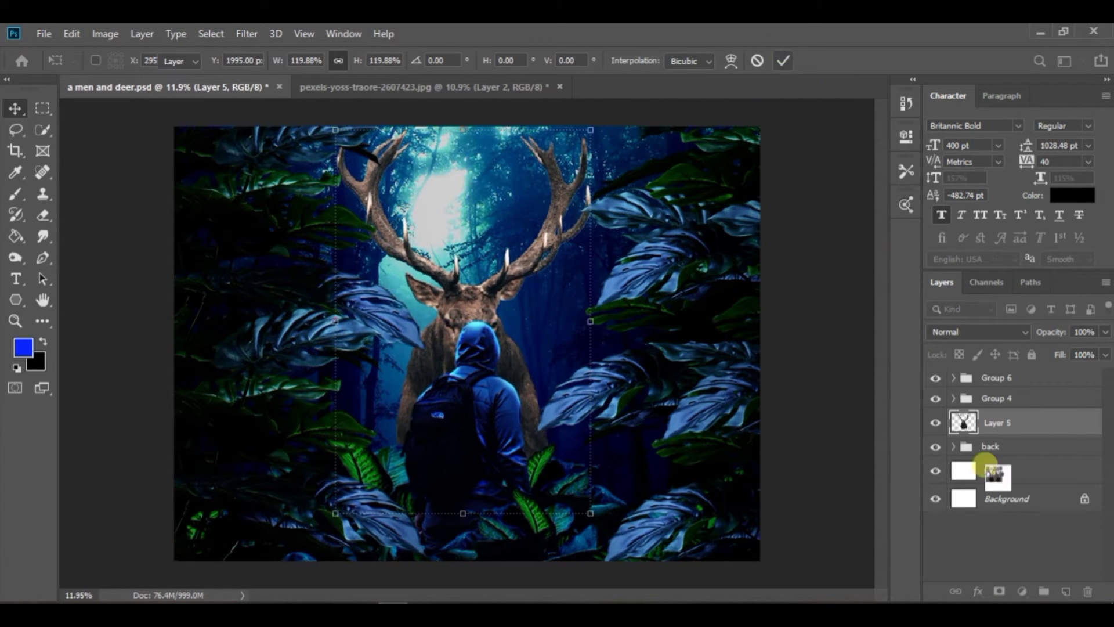
key("Return")
Scale the whole man group in Group 4 to 86.48% and place the hiker lower, in front of the deer
left_click(953, 398)
scroll(990, 501, "down", 3)
left_click(1013, 457)
left_click_drag(492, 432, 465, 445)
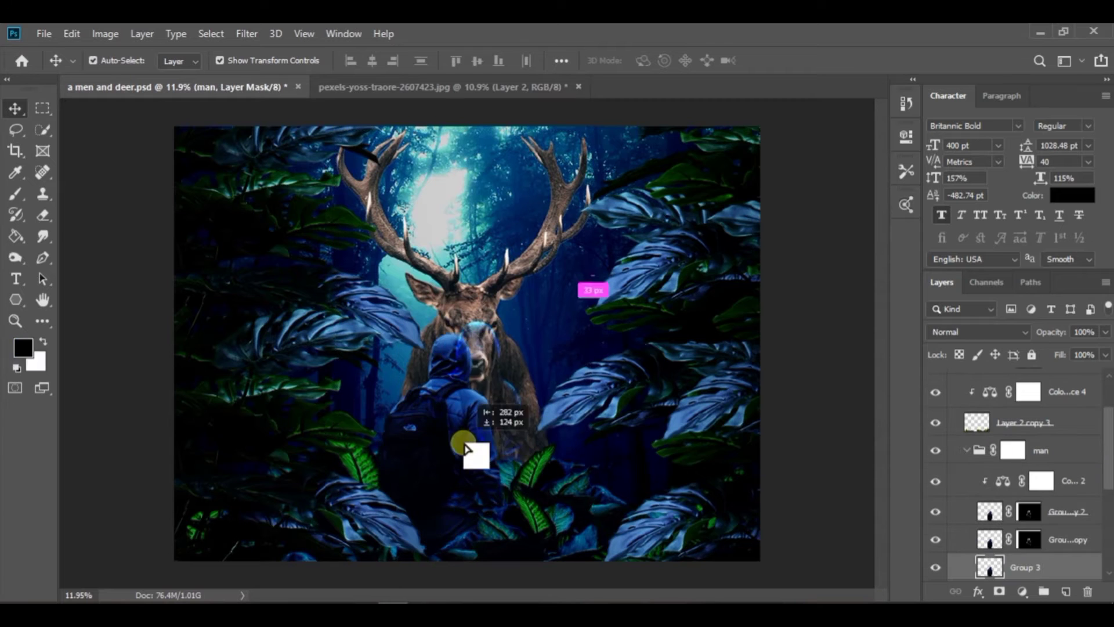
left_click(966, 451)
left_click_drag(534, 321, 503, 388)
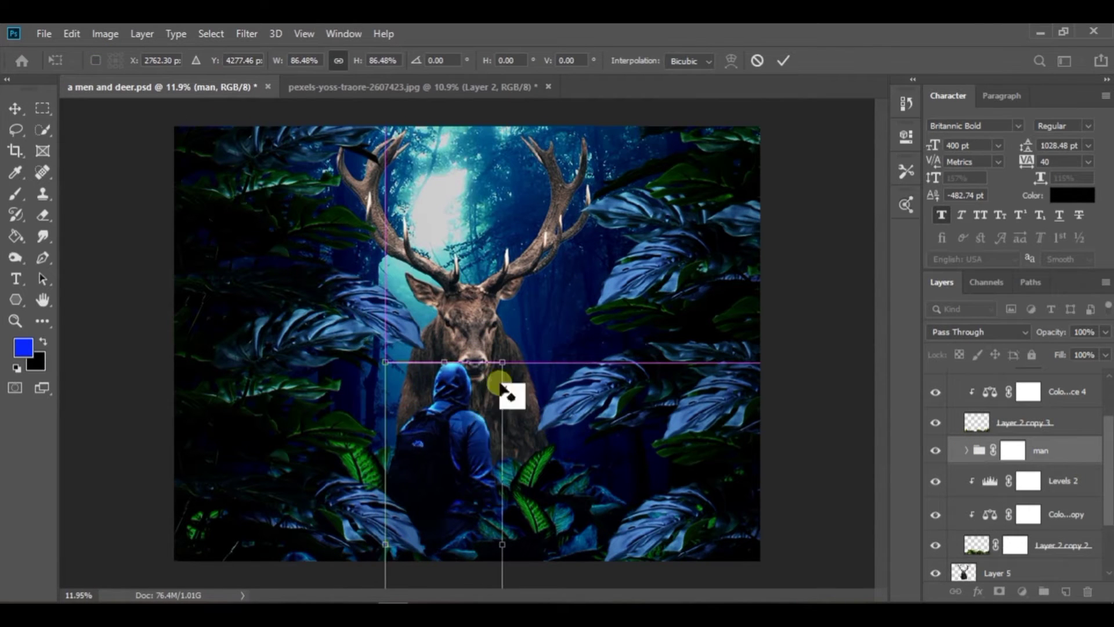
key("Return")
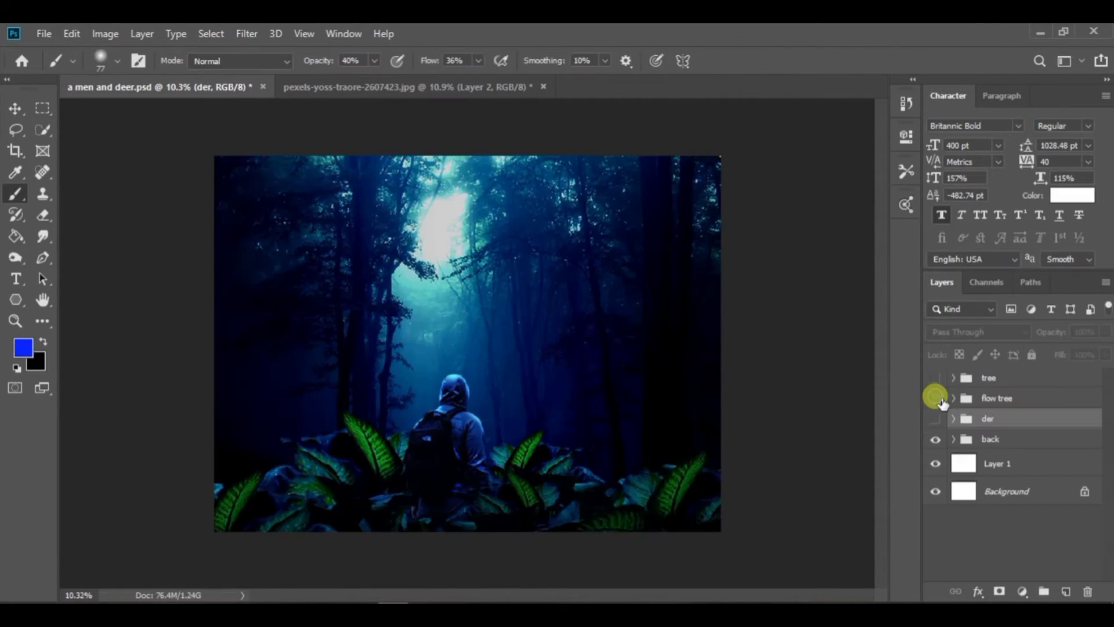
Show the tree and flow tree groups and shift the forest backdrop's Color Balance toward green in the midtones
left_click(934, 392)
double_click(997, 517)
mouse_move(745, 249)
left_mouse_down()
mouse_move(780, 249)
mouse_move(775, 274)
mouse_move(724, 220)
mouse_move(764, 246)
left_mouse_up()
left_click(763, 187)
left_click(750, 224)
left_click(859, 130)
Reduce the cyan slightly in the highlights of Color Balance 3 in the tree group
left_click(954, 418)
left_click(953, 378)
double_click(989, 467)
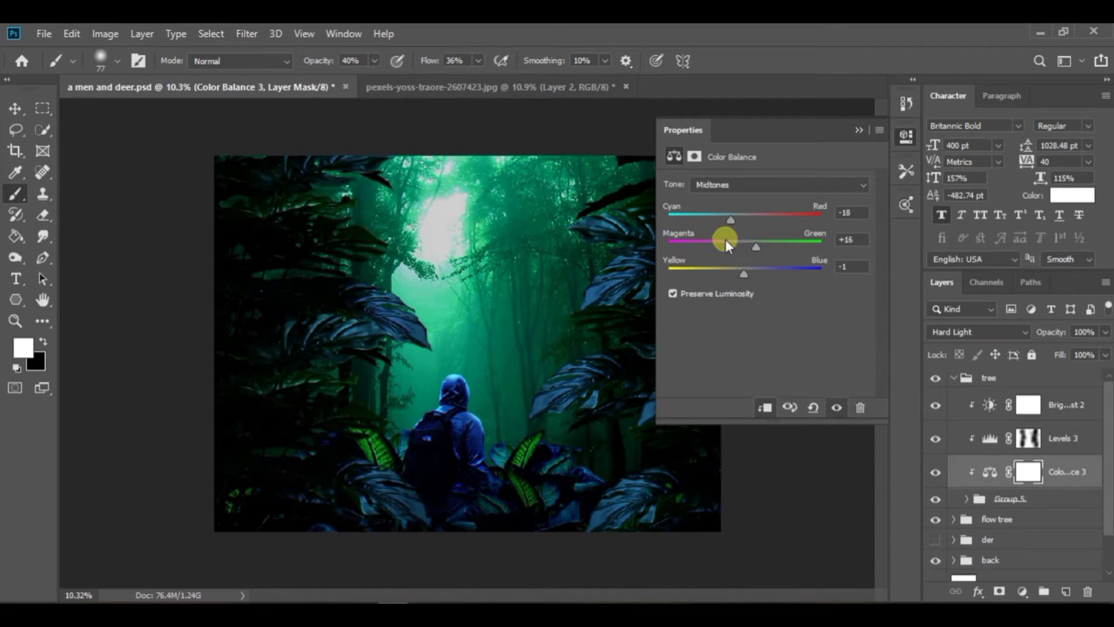
left_click(764, 184)
left_click(749, 224)
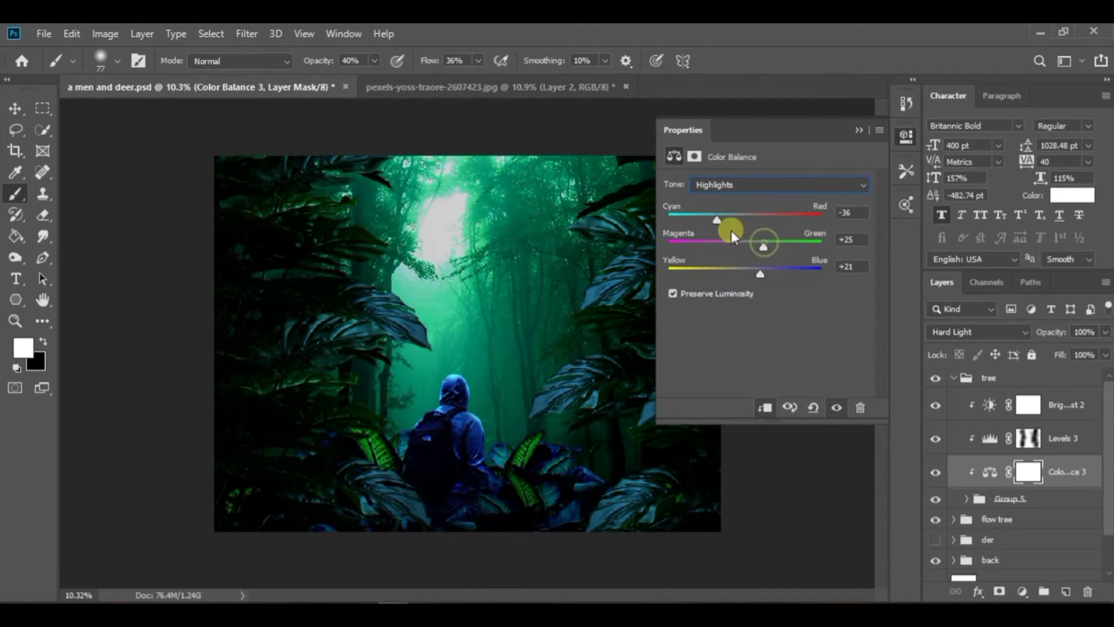
left_click_drag(717, 220, 726, 220)
left_click(859, 130)
Paint black with a large soft brush on the Brightness/Contrast 2 mask over the right-hand foliage, comparing the adjustments by toggling their visibility
left_click(935, 405)
left_click(935, 405)
left_click(936, 438)
left_click(936, 438)
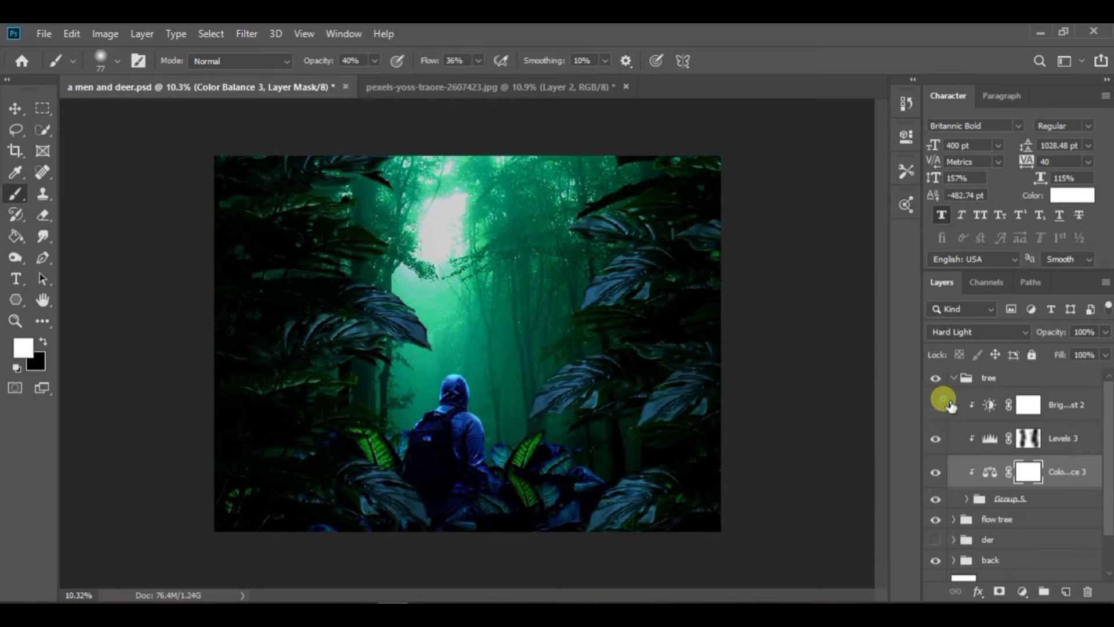
left_click(936, 405)
left_click(936, 405)
left_click(1028, 404)
left_click(44, 341)
left_click_drag(679, 247, 779, 352)
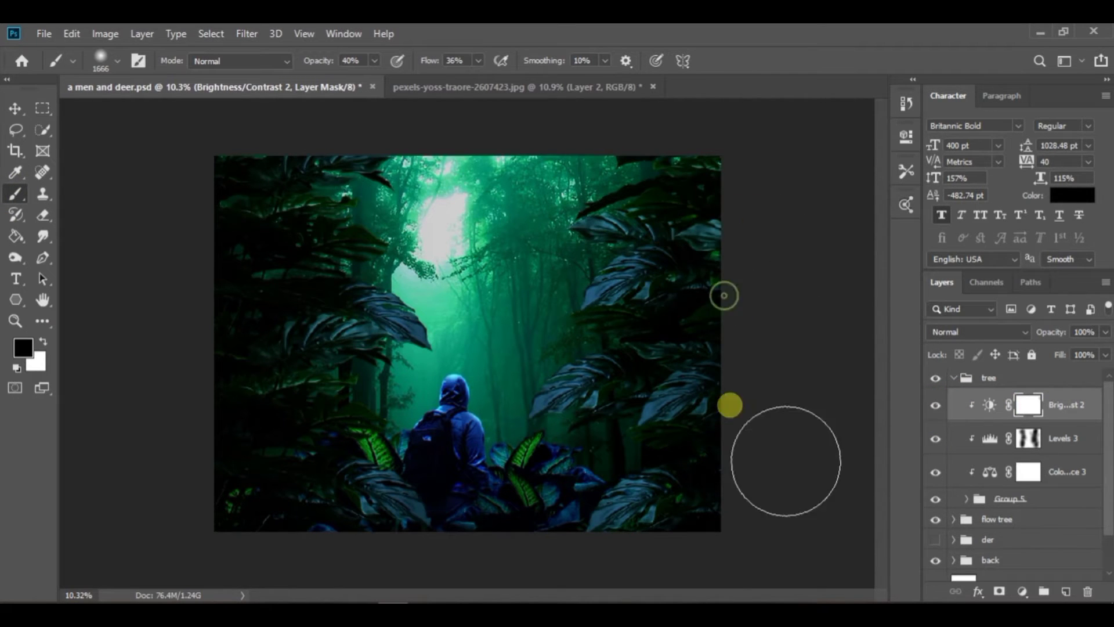
left_click(935, 405)
left_click(936, 405)
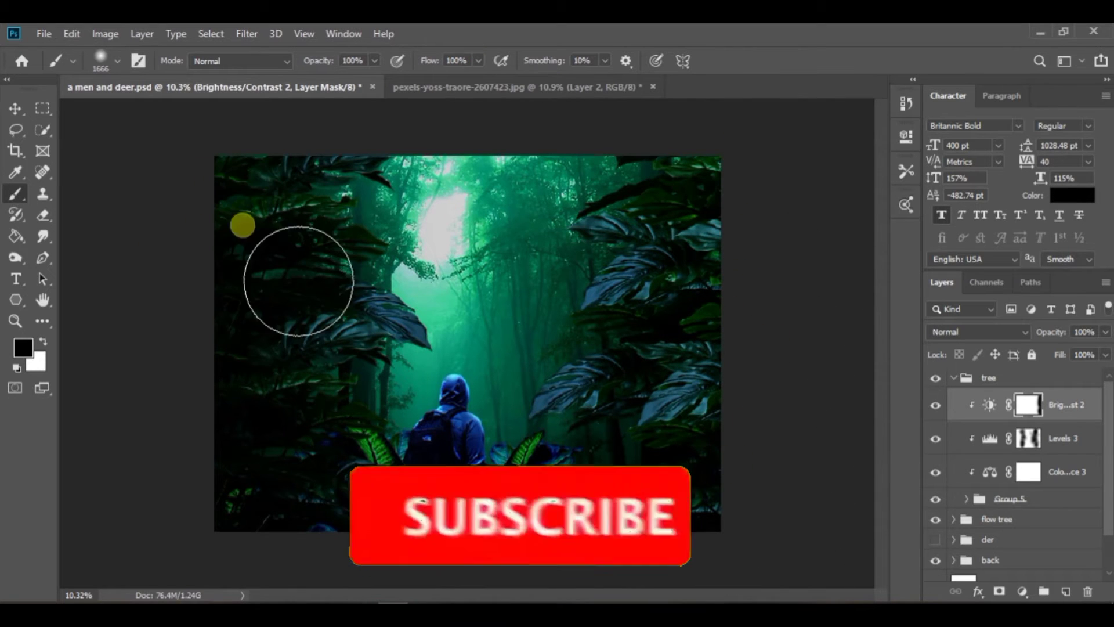
Paint black at 100% opacity on the Brightness/Contrast 2 mask over the left-hand foliage
left_click_drag(290, 261, 255, 465)
key("bracketright")
key("x")
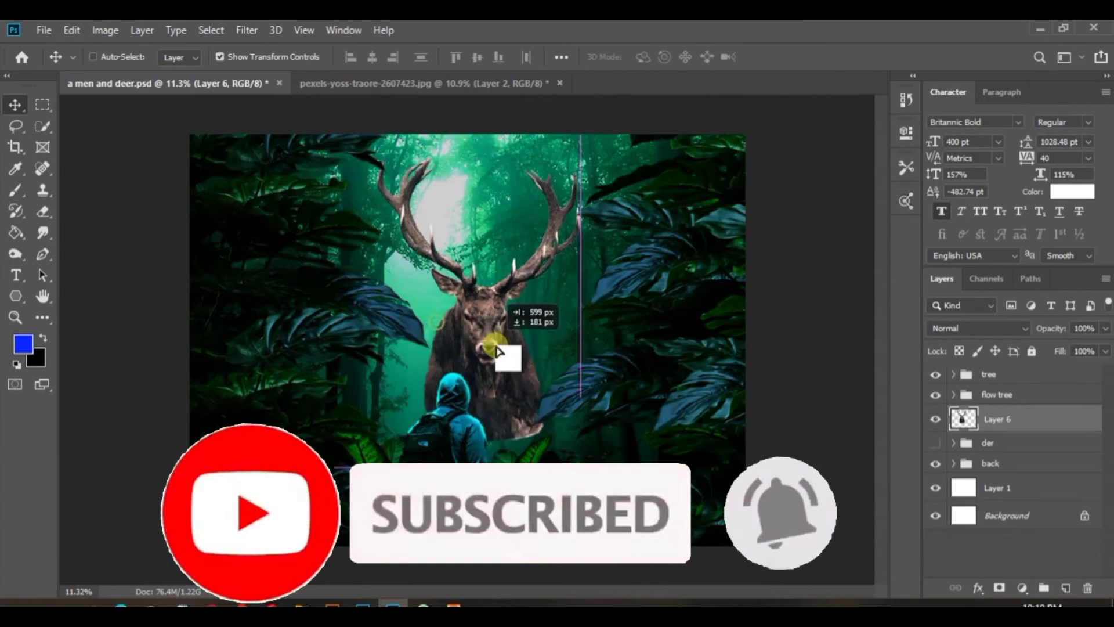
Enlarge the deer on Layer 6 and place it behind the hiker, with its antlers reaching toward the image's upper edge
mouse_move(500, 349)
left_mouse_down()
mouse_move(539, 442)
mouse_move(539, 411)
left_mouse_up()
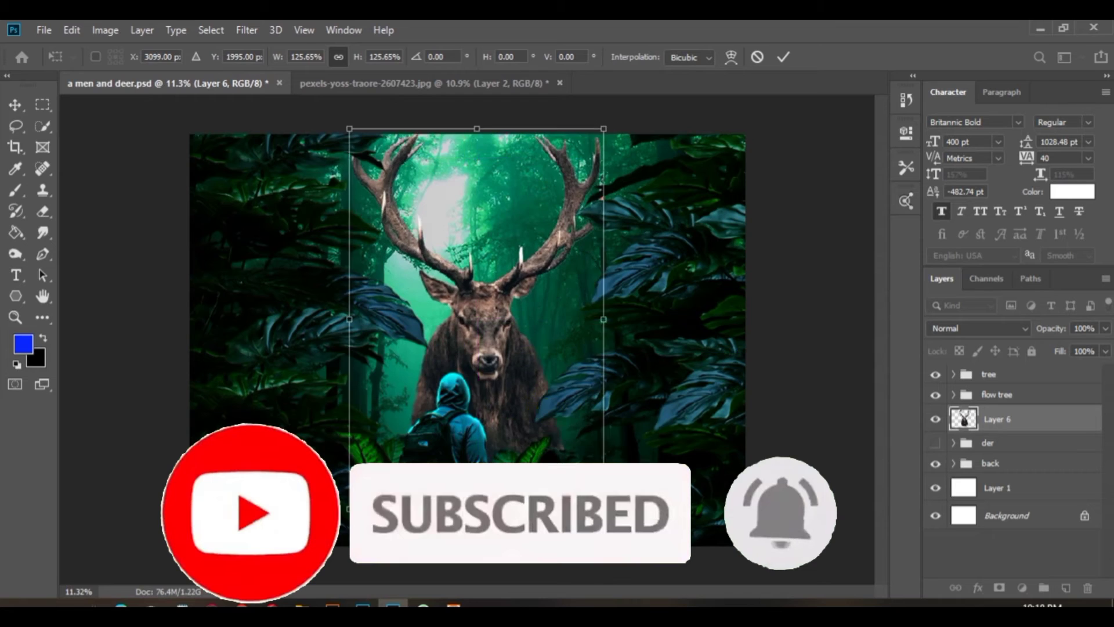
mouse_move(603, 319)
left_mouse_down()
mouse_move(594, 318)
mouse_move(605, 318)
left_mouse_up()
left_click_drag(526, 378, 510, 379)
left_click(780, 58)
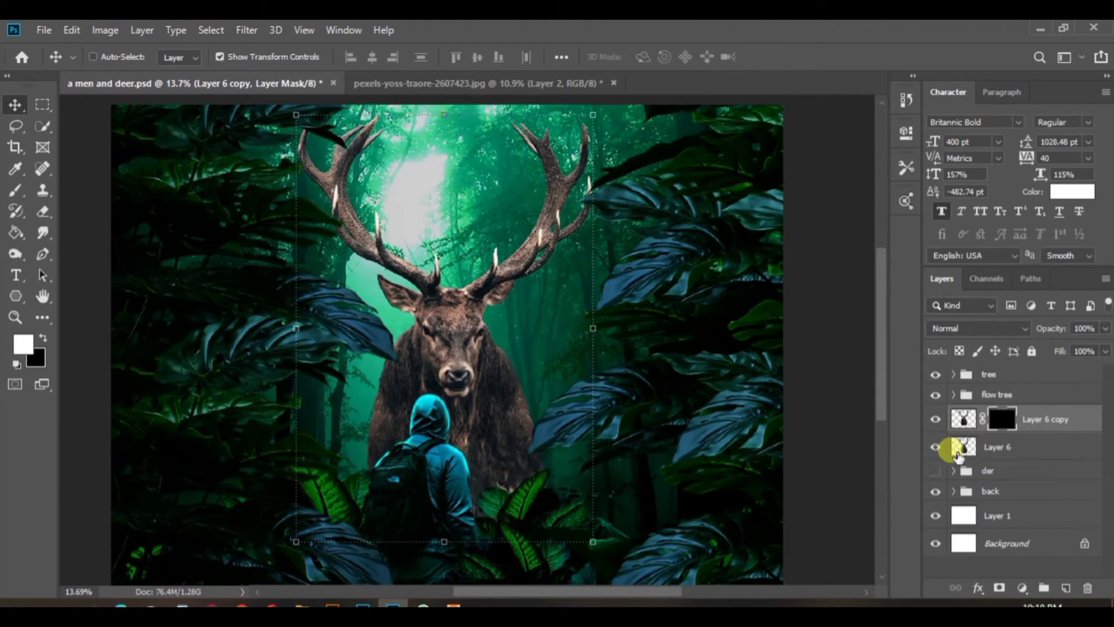
Try to brush white at 22% opacity into Layer 6 copy's black mask over the deer's lower body
scroll(533, 325, "up", 5)
key("b")
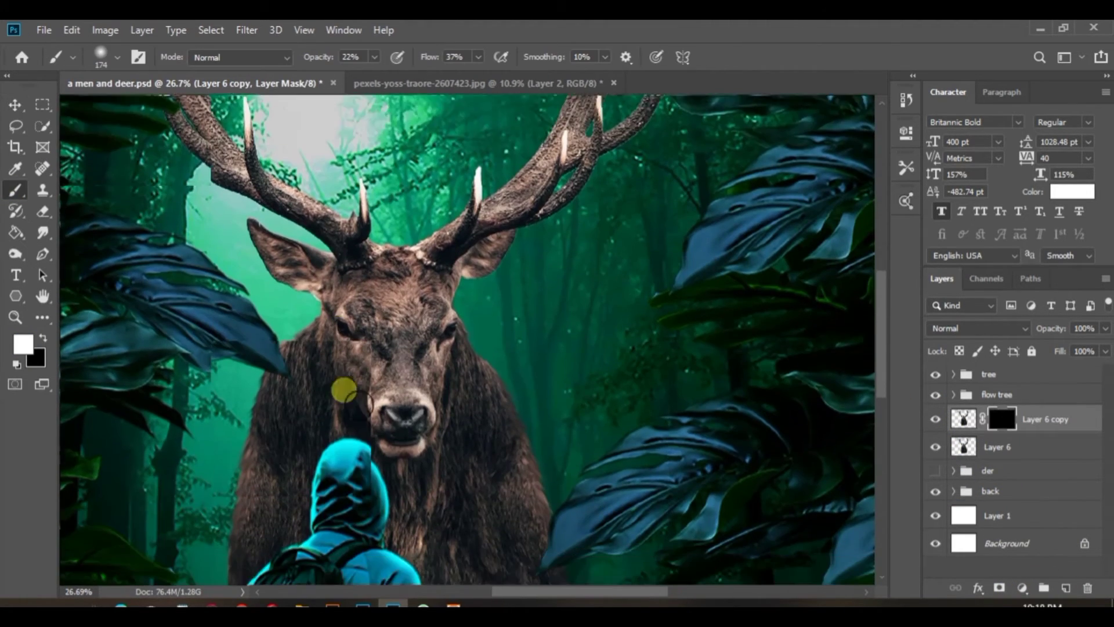
scroll(522, 349, "down", 3)
scroll(458, 558, "down", 2)
left_click_drag(482, 464, 542, 452)
left_click(936, 447)
left_click(936, 447)
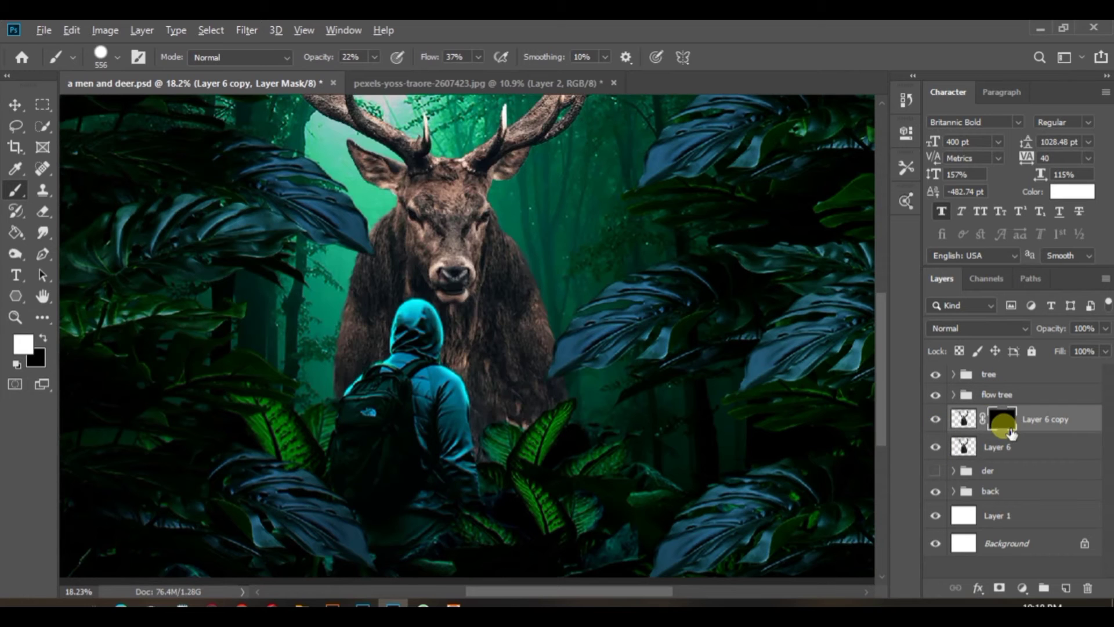
Paint black on Layer 6 copy's mask over the deer's head, ears and body so that only the antlers remain
left_click(42, 338)
mouse_move(522, 453)
left_mouse_down()
mouse_move(552, 348)
mouse_move(405, 269)
left_mouse_up()
scroll(452, 139, "up", 12)
left_click_drag(445, 372, 325, 371)
left_click_drag(435, 303, 368, 338)
mouse_move(659, 313)
left_mouse_down()
mouse_move(711, 256)
mouse_move(793, 229)
left_mouse_up()
mouse_move(450, 333)
left_mouse_down()
mouse_move(500, 390)
mouse_move(453, 390)
left_mouse_up()
scroll(499, 391, "up", 3)
mouse_move(471, 247)
left_mouse_down()
mouse_move(542, 318)
mouse_move(650, 360)
left_mouse_up()
scroll(607, 356, "down", 5)
scroll(607, 356, "down", 16)
Apply Layer 6 copy's mask and use its antler selection to remove the antlers from Layer 6
left_click(934, 447)
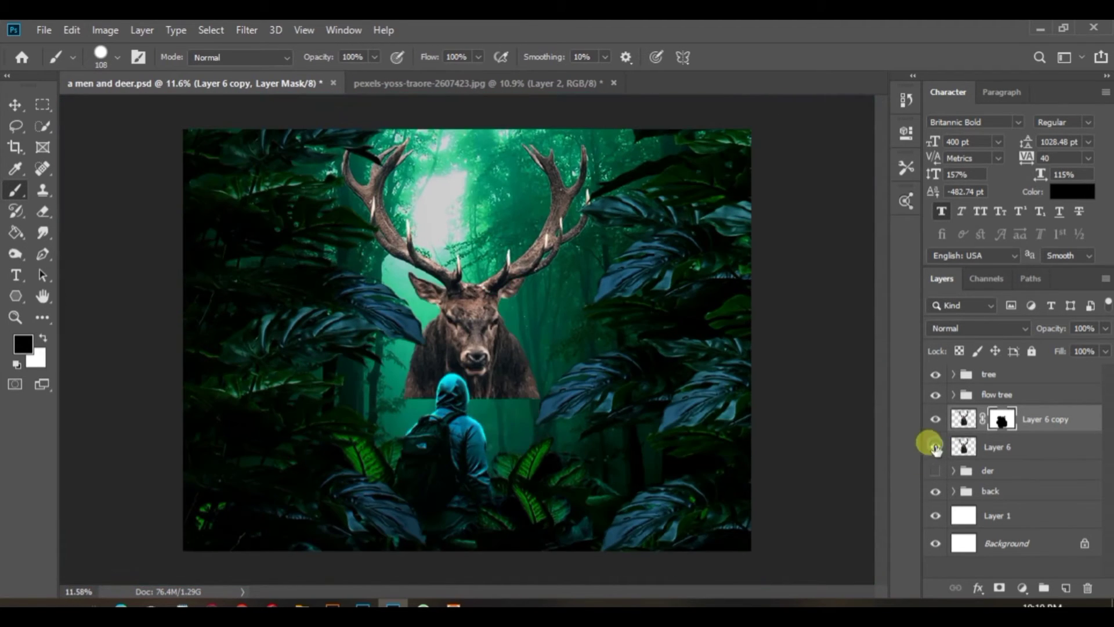
left_click_drag(1003, 419, 1088, 587)
key("Return")
double_click(935, 447)
left_click(964, 419, "ctrl")
left_click(971, 444)
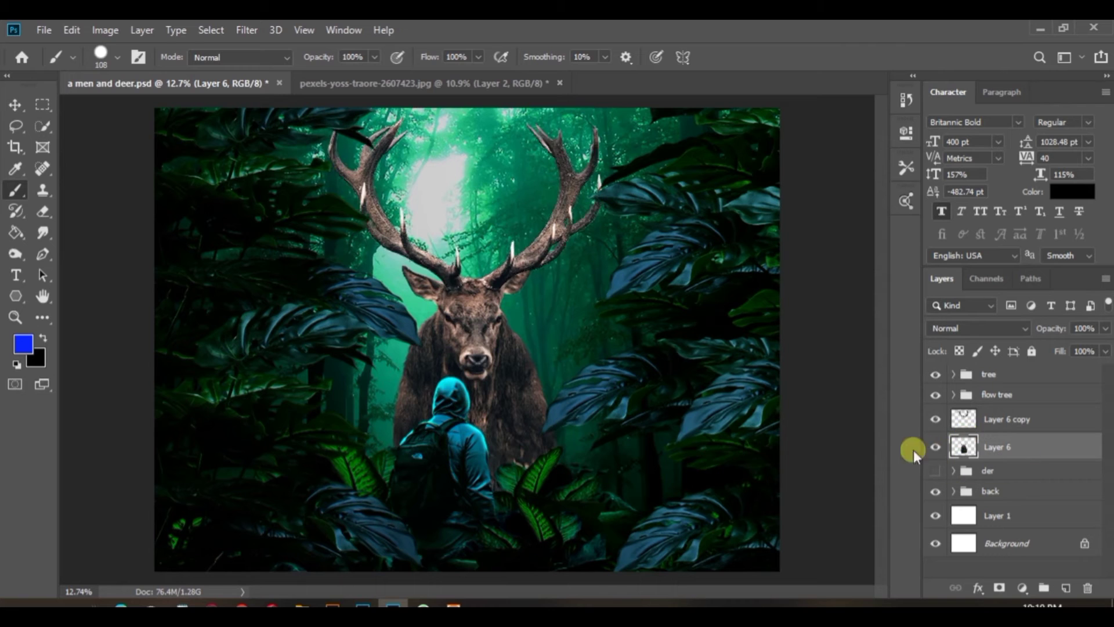
Grade Layer 6 with clipped Color Balance (midtones -45, +14, -6; highlights toward cyan) and a Hue/Saturation adjustment with raised saturation
scroll(667, 393, "up", 4)
left_click(1023, 587)
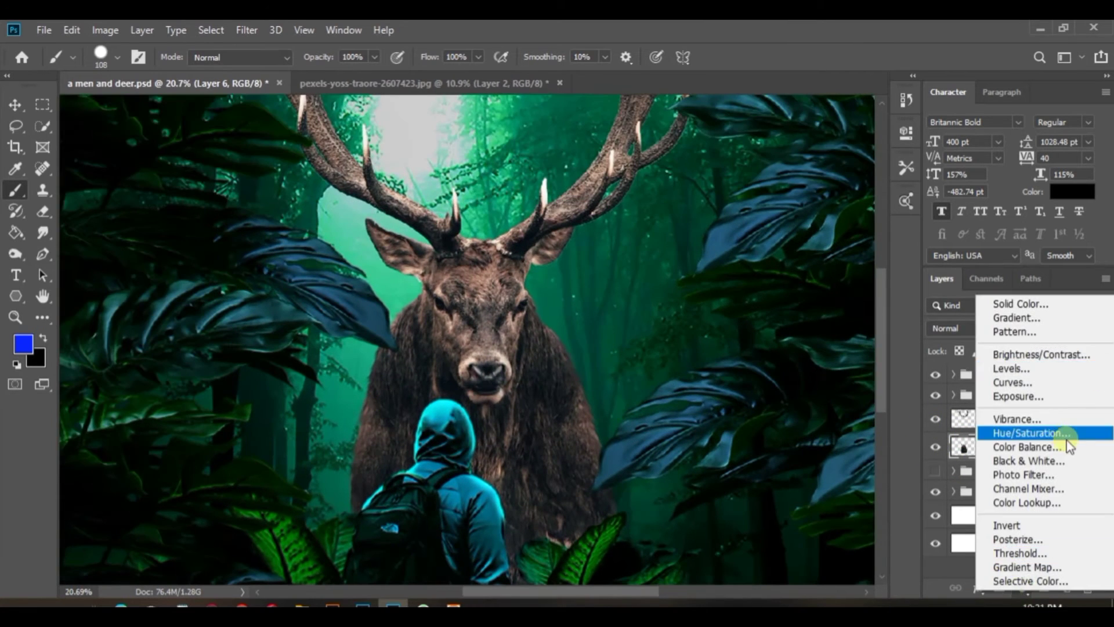
left_click(1067, 446)
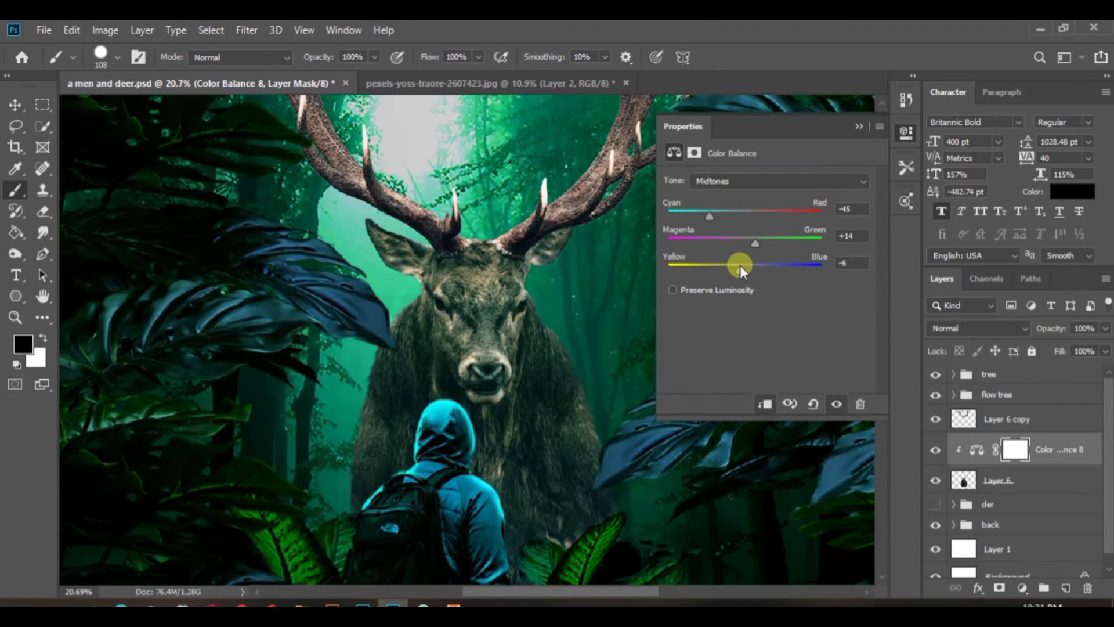
left_click(734, 181)
left_click(734, 193)
left_click_drag(746, 240, 758, 270)
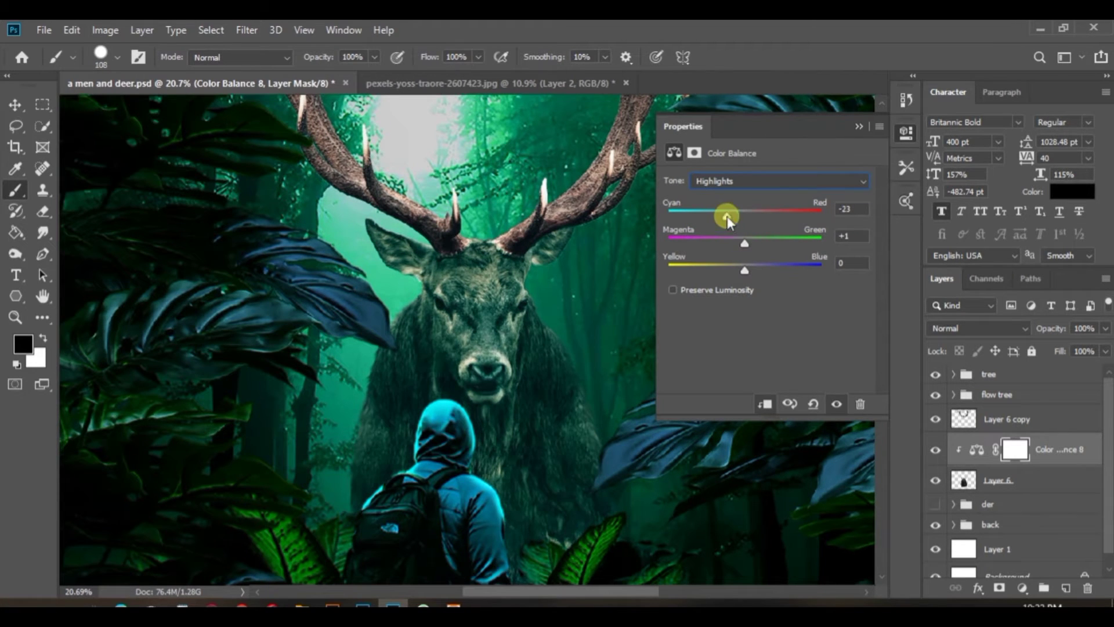
left_click(1050, 530)
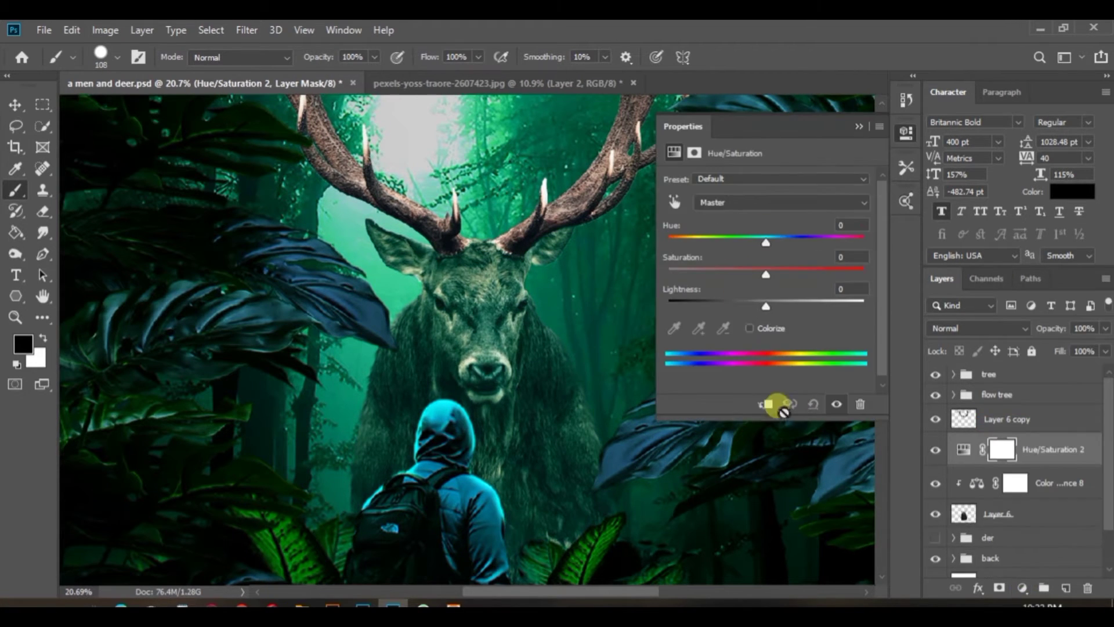
left_click_drag(733, 260, 796, 276)
Group Layer 6 with its Color Balance and Hue/Saturation adjustments, and select the antler layer, Layer 6 copy
left_click(987, 419)
left_click(998, 483, "shift")
right_click(966, 481)
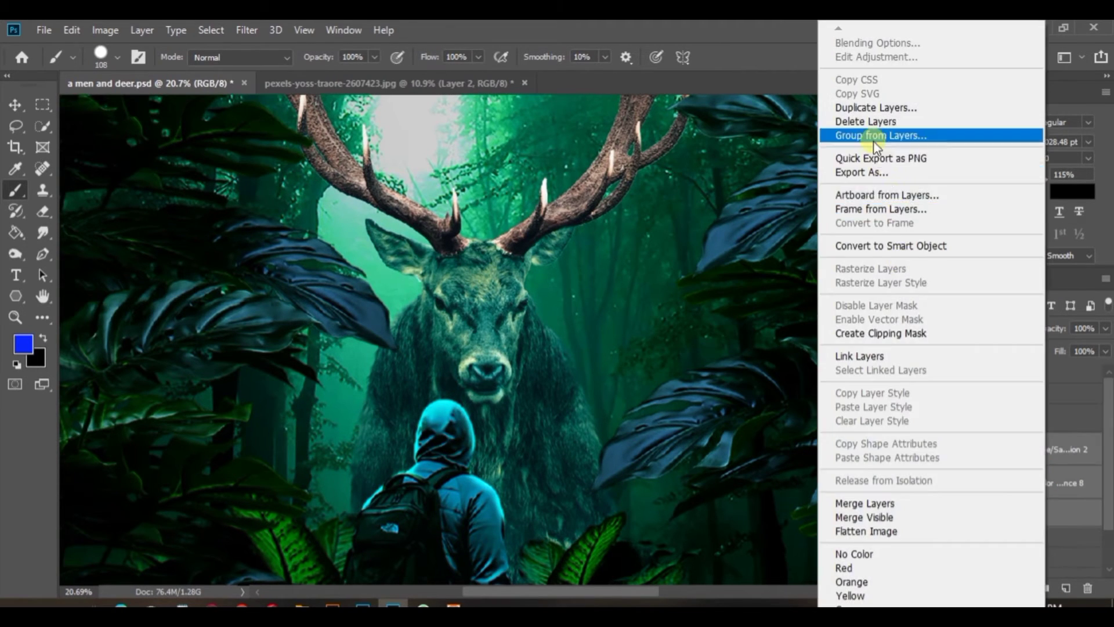
left_click(894, 136)
left_click(987, 419)
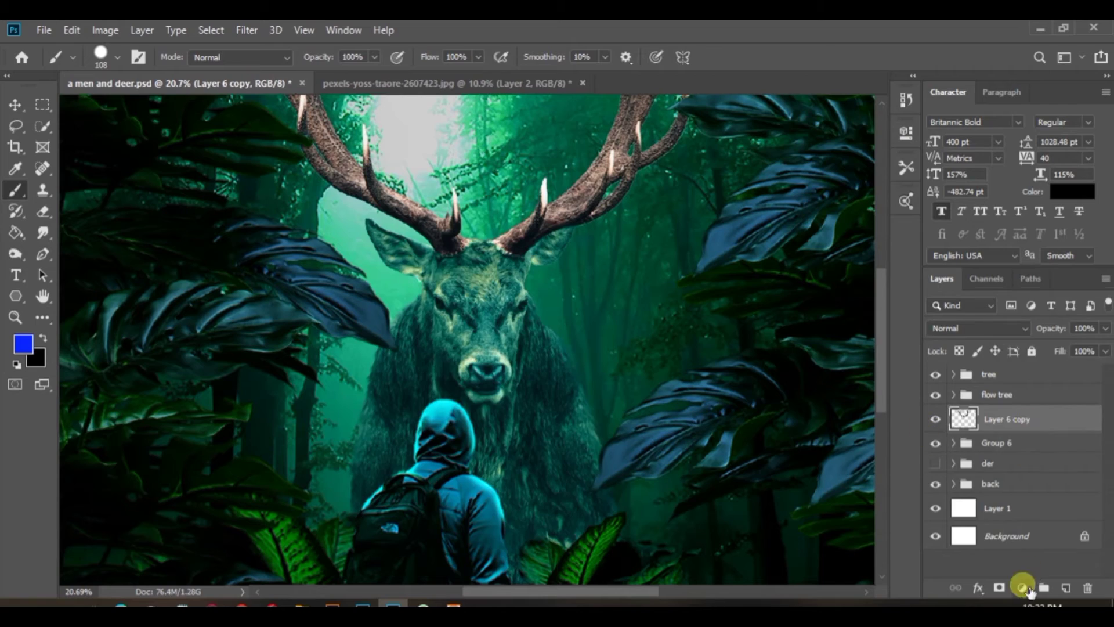
scroll(294, 266, "up", 3)
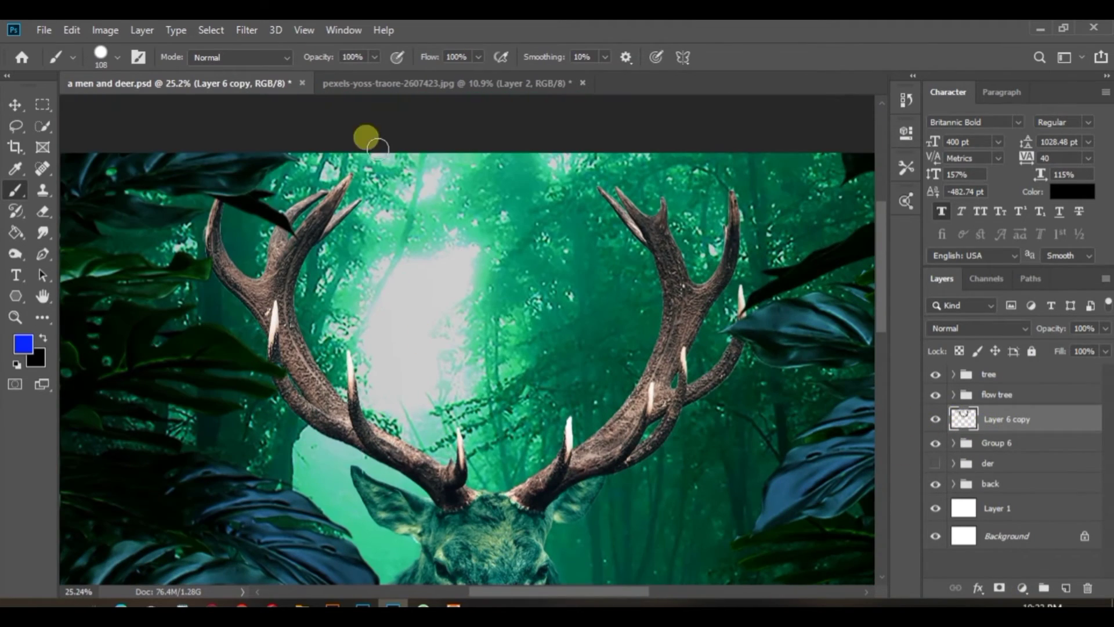
left_click(1023, 588)
left_click(998, 430)
left_click_drag(766, 242, 666, 210)
left_click(906, 133)
key("Delete")
Clip a Color Balance to Layer 6 copy, shift the antlers toward cyan, green and yellow, and merge it with the antler layer
left_click(1023, 588)
left_click(1025, 441)
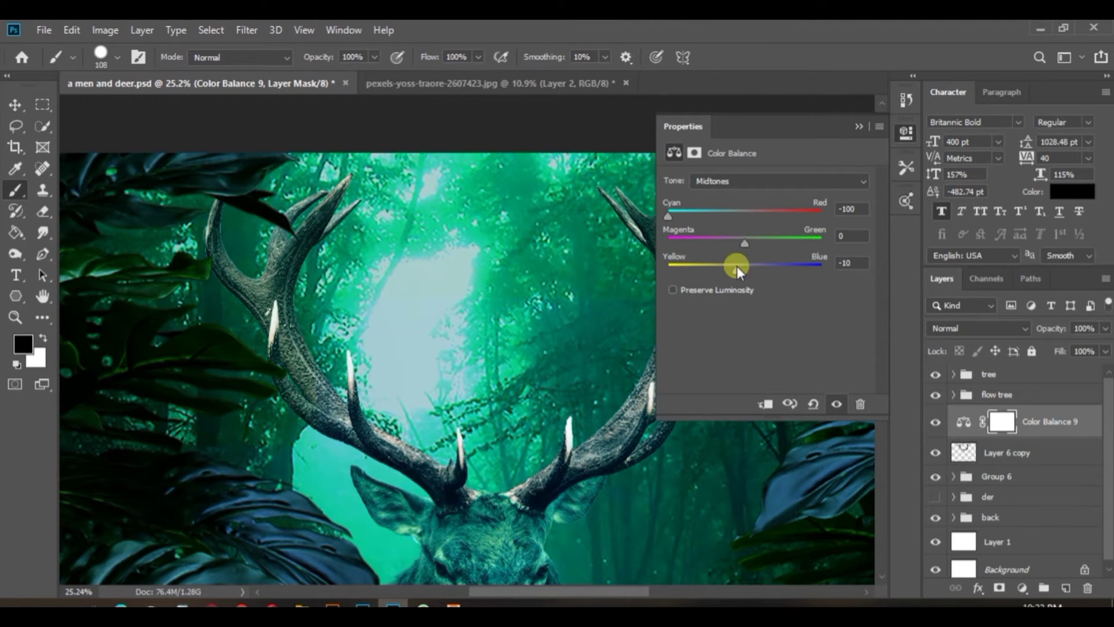
key("ctrl+alt+g")
left_click_drag(737, 266, 769, 243)
left_click_drag(721, 271, 730, 271)
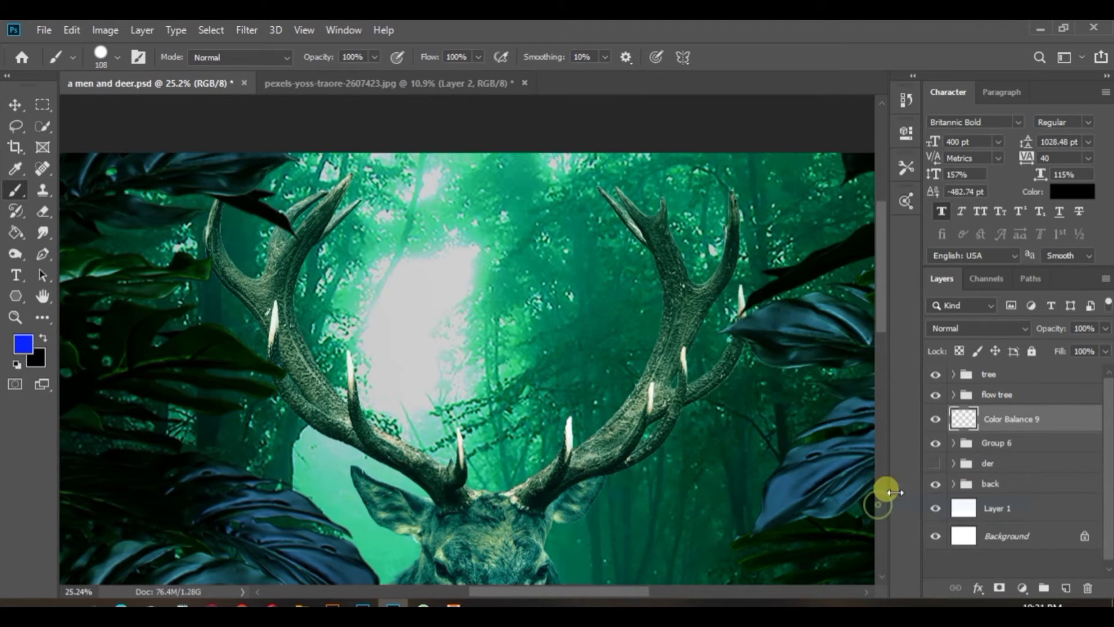
Set the foreground colour to a bright teal green based on the forest backdrop
left_click(22, 343)
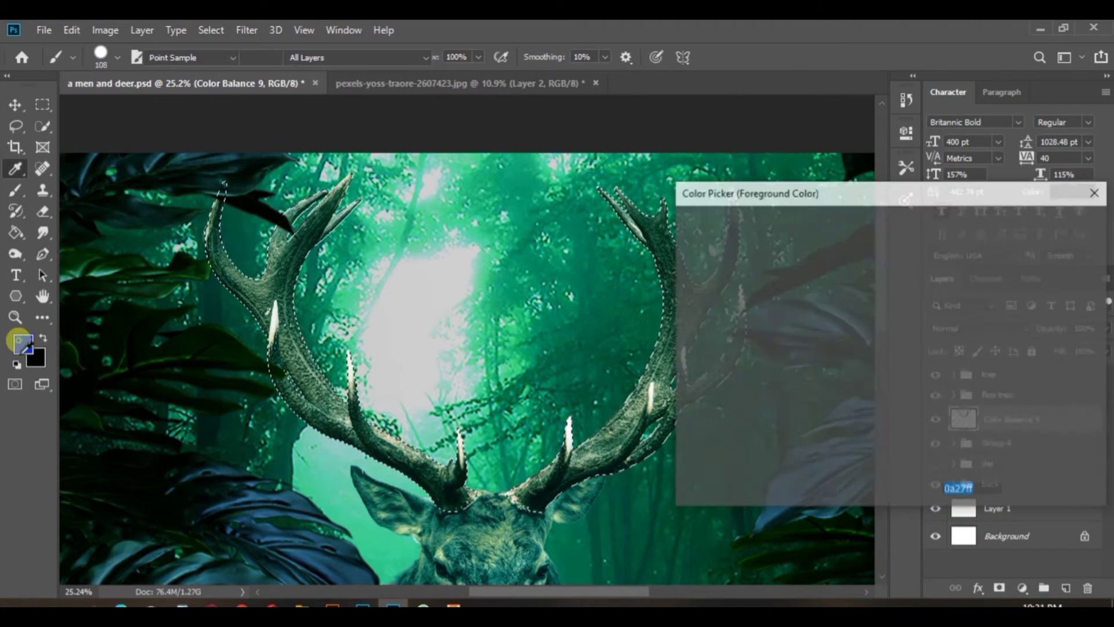
left_click(580, 270)
left_click_drag(783, 343, 890, 282)
left_click_drag(910, 380, 909, 344)
left_click(1054, 224)
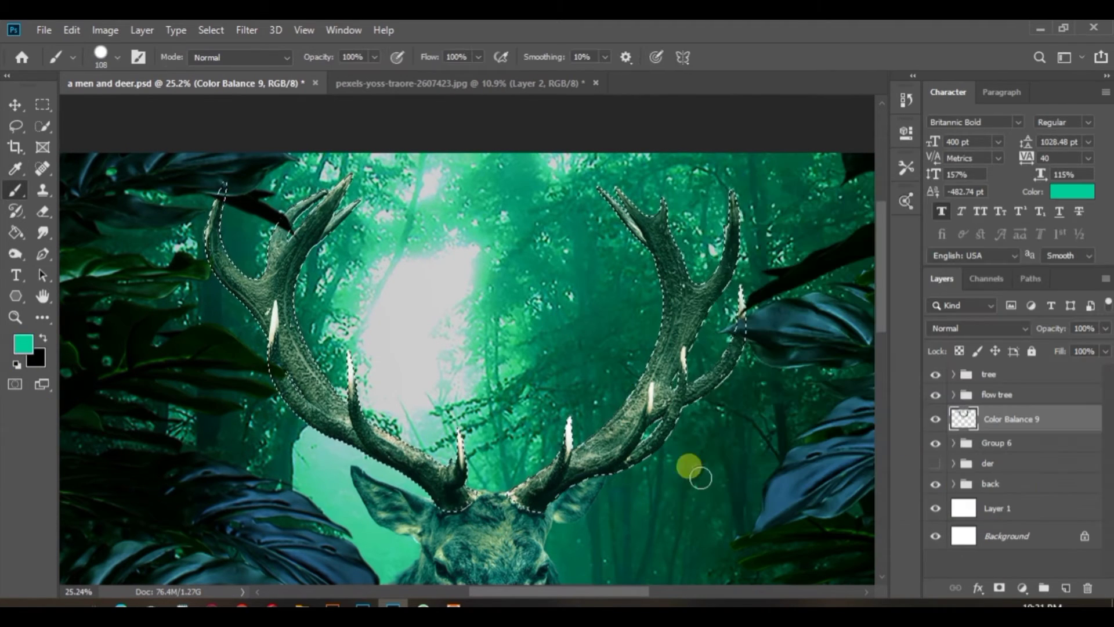
Fill the antler selection with teal green on a new layer, deselect, and set the layer's blend mode to Screen
key("alt+Delete")
key("ctrl+z")
left_click(1067, 588)
key("alt+Delete")
key("ctrl+d")
left_click(996, 329)
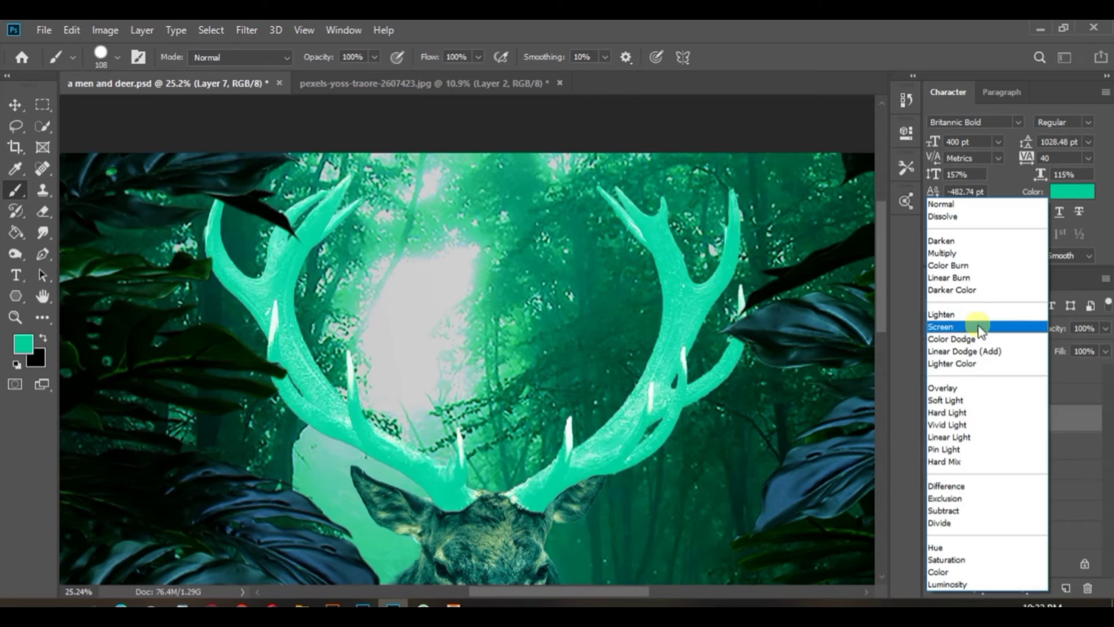
left_click(940, 328)
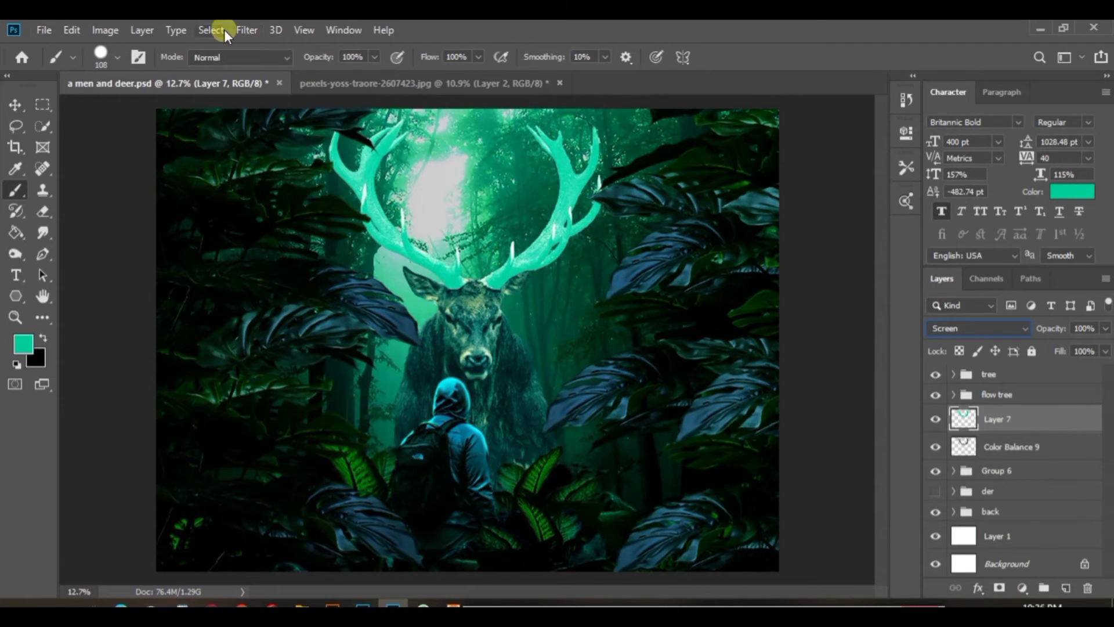
Apply a Gaussian Blur with a 10.5-pixel radius to the teal antler glow on Layer 7
left_click(247, 30)
mouse_move(261, 197)
left_click(546, 258)
left_click_drag(846, 373, 848, 373)
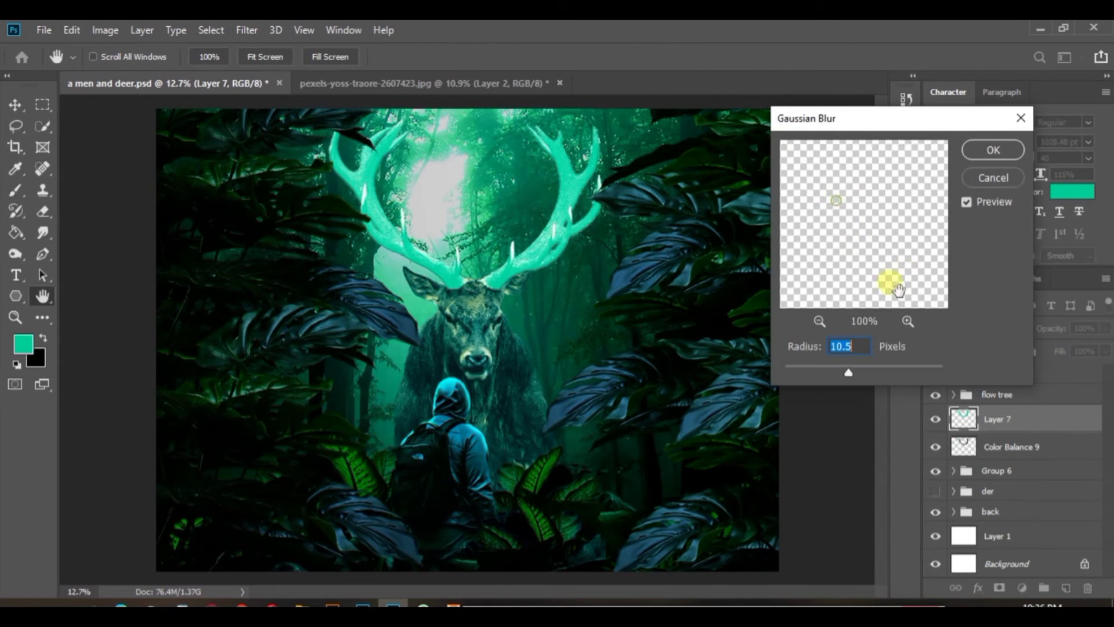
left_click(992, 149)
Duplicate Layer 7 and apply a Gaussian Blur with a larger radius to the duplicate
left_click_drag(1075, 589, 1067, 588)
left_click(243, 30)
left_click(545, 257)
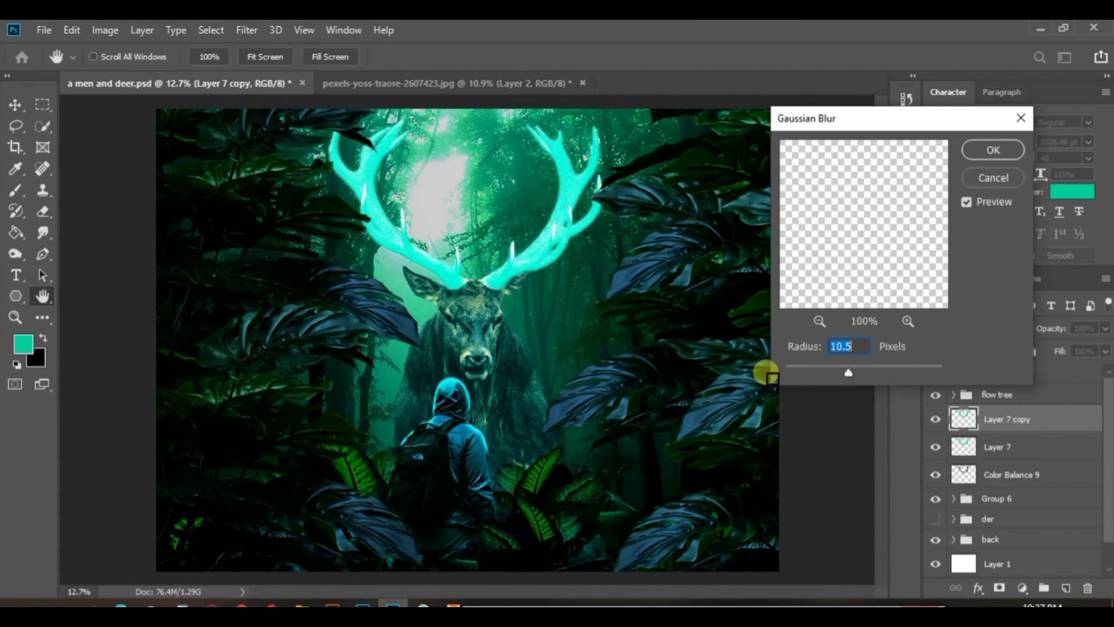
left_click_drag(759, 368, 866, 375)
key("Return")
key("b")
Duplicate Layer 7 copy and spread the new duplicate's antler glow with a stronger Gaussian Blur
left_click_drag(1039, 419, 1055, 427)
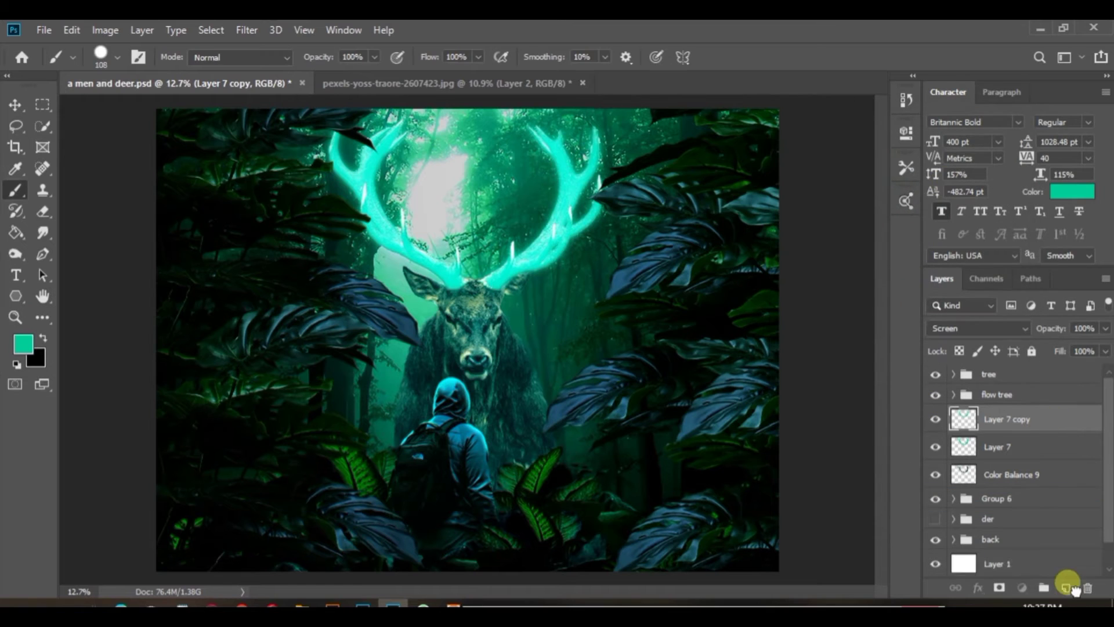
left_click_drag(1075, 589, 1068, 588)
left_click(247, 30)
mouse_move(291, 216)
left_click(546, 257)
left_click_drag(864, 376, 876, 373)
key("Return")
Duplicate Layer 7 copy 2 and apply a 124.4-pixel Gaussian Blur to the duplicate
left_click_drag(1039, 419, 1043, 429)
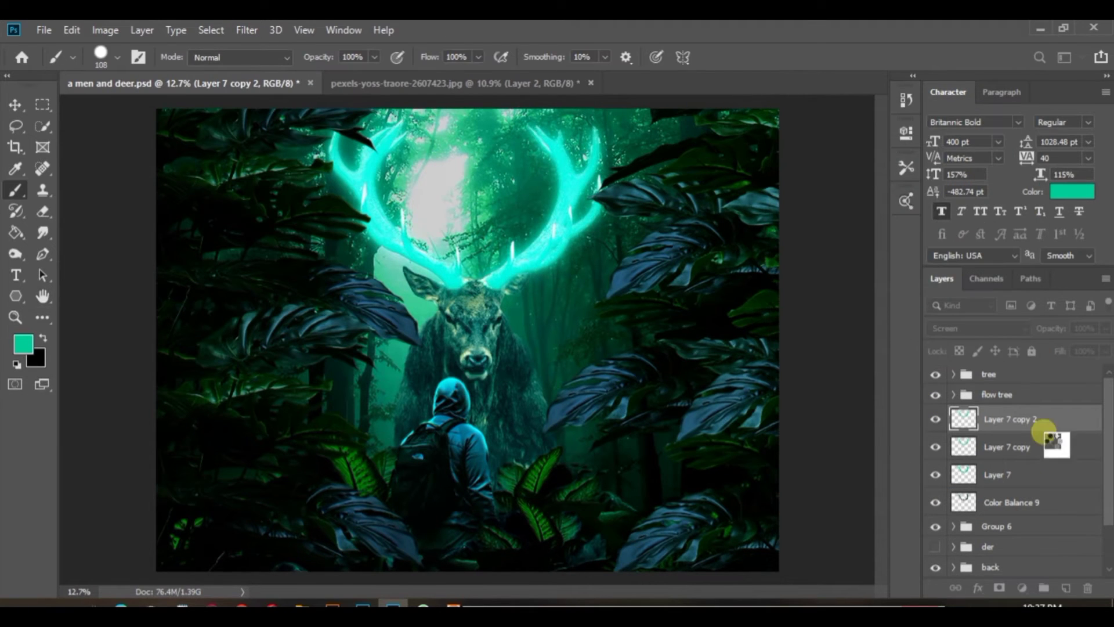
left_click_drag(1077, 581, 1067, 588)
left_click(247, 29)
left_click(545, 258)
left_click_drag(848, 366, 883, 373)
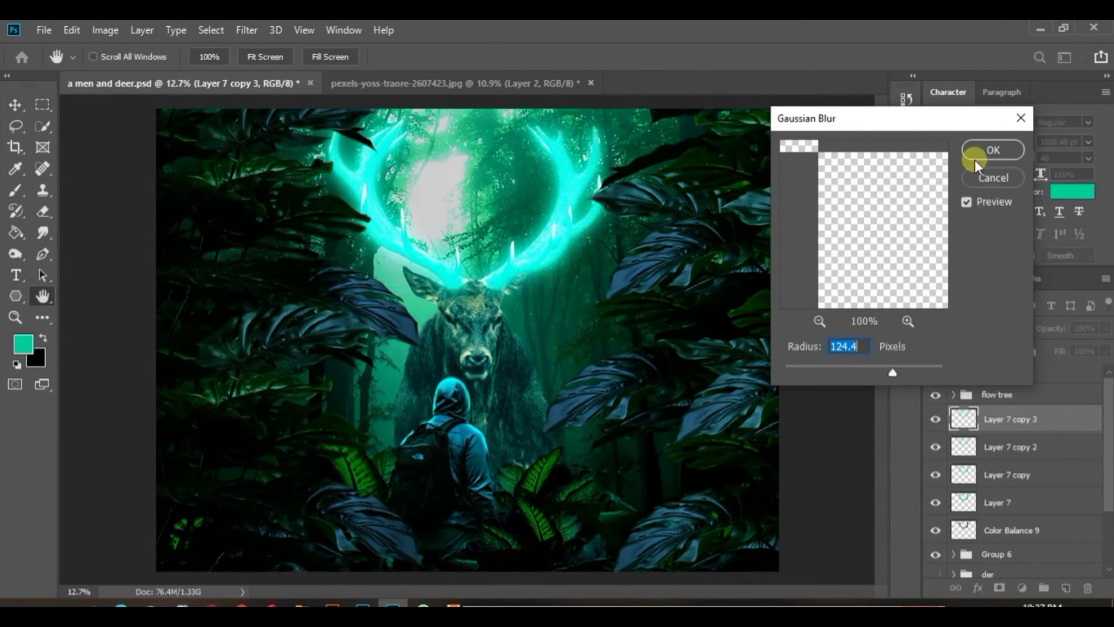
left_click(975, 151)
Duplicate Layer 7 copy 3 and apply a Gaussian Blur of about 309.2 pixels to the duplicate
left_click_drag(1039, 419, 1066, 588)
left_click(247, 30)
left_click(472, 279)
left_click_drag(864, 373, 916, 373)
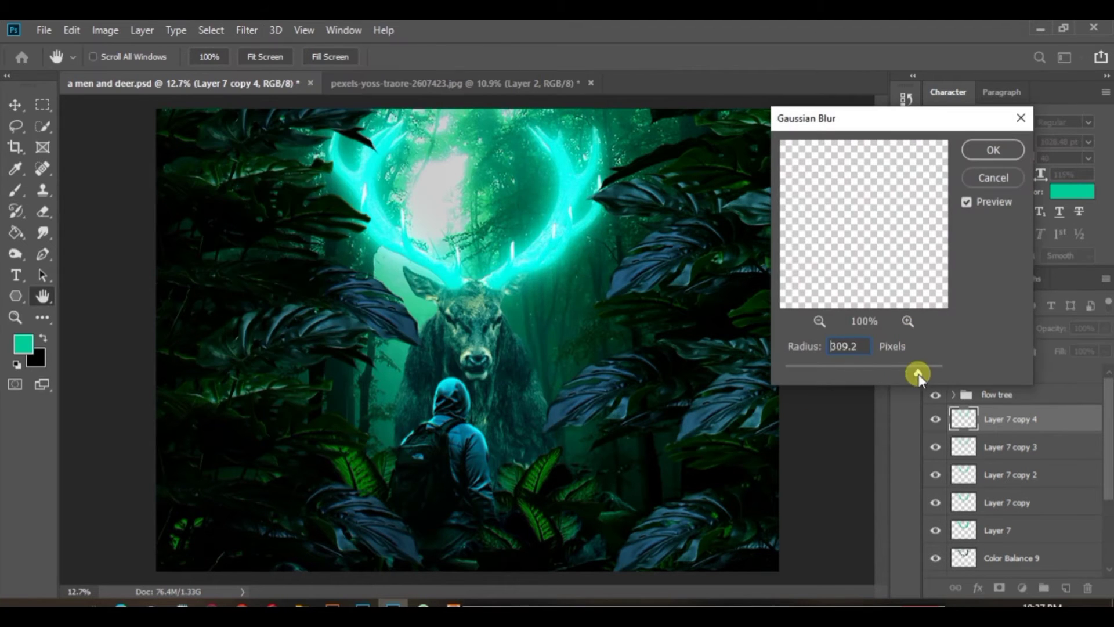
key("Return")
Duplicate Layer 7 copy 4 once more, group all the antler glow layers, and add a layer mask to the group
left_click_drag(1064, 414, 1066, 588)
scroll(697, 360, "down", 4)
scroll(1046, 514, "down", 3)
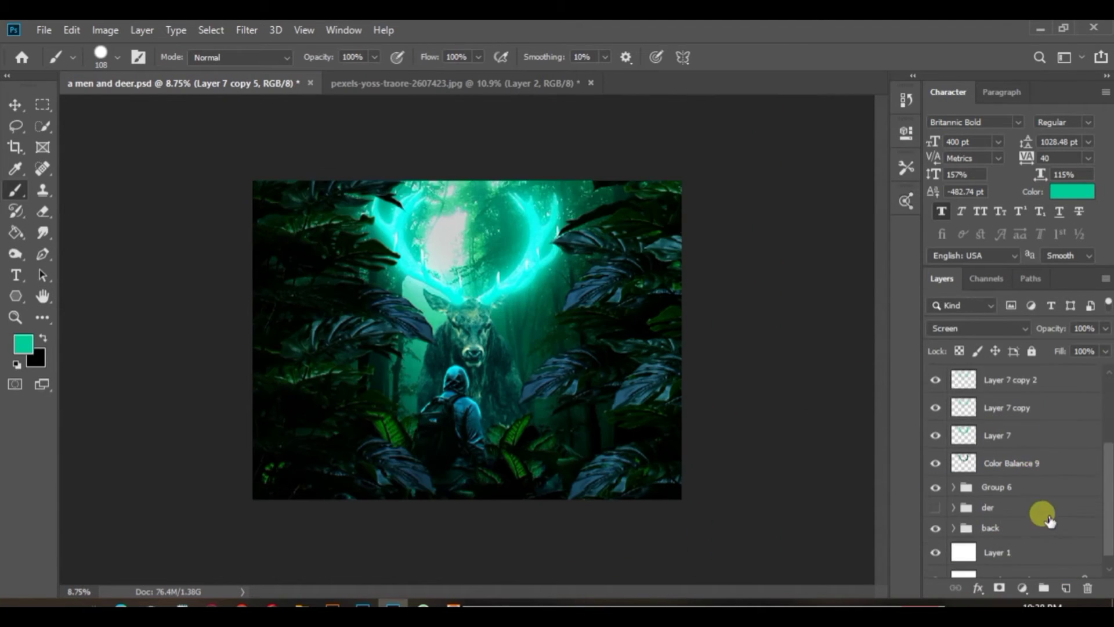
left_click(1037, 436, "shift")
key("ctrl+g")
left_click_drag(1103, 346, 1112, 356)
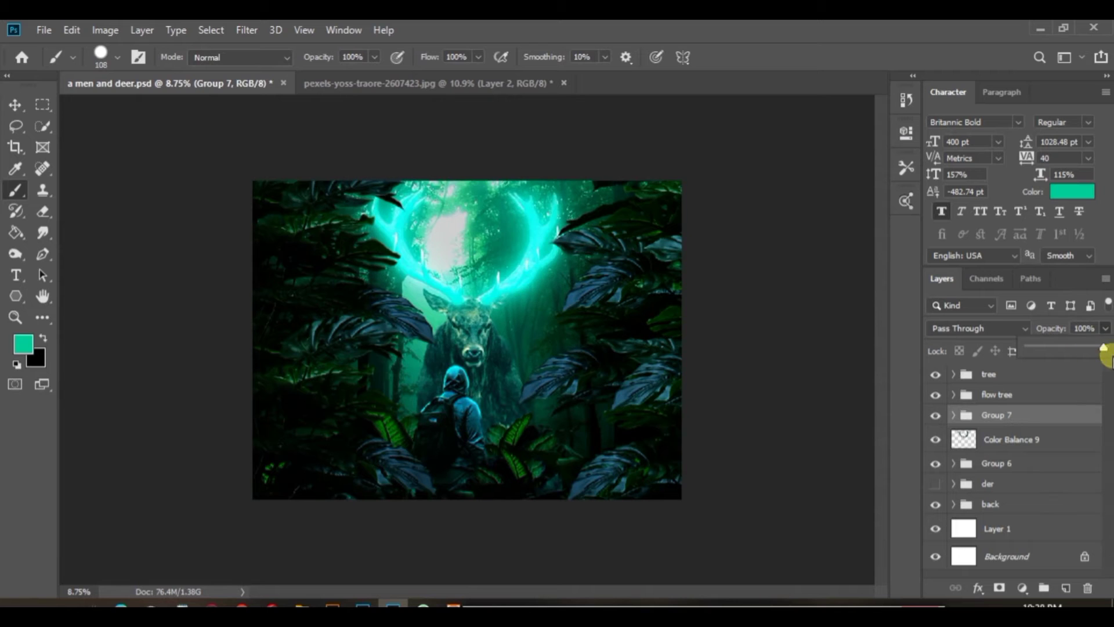
left_click(1000, 587)
Hide Group 7 and add a Color Balance adjustment clipped to the Color Balance 9 antler layer, shifting the midtones strongly toward cyan
scroll(560, 361, "up", 5)
left_click(936, 419)
left_click(1007, 448)
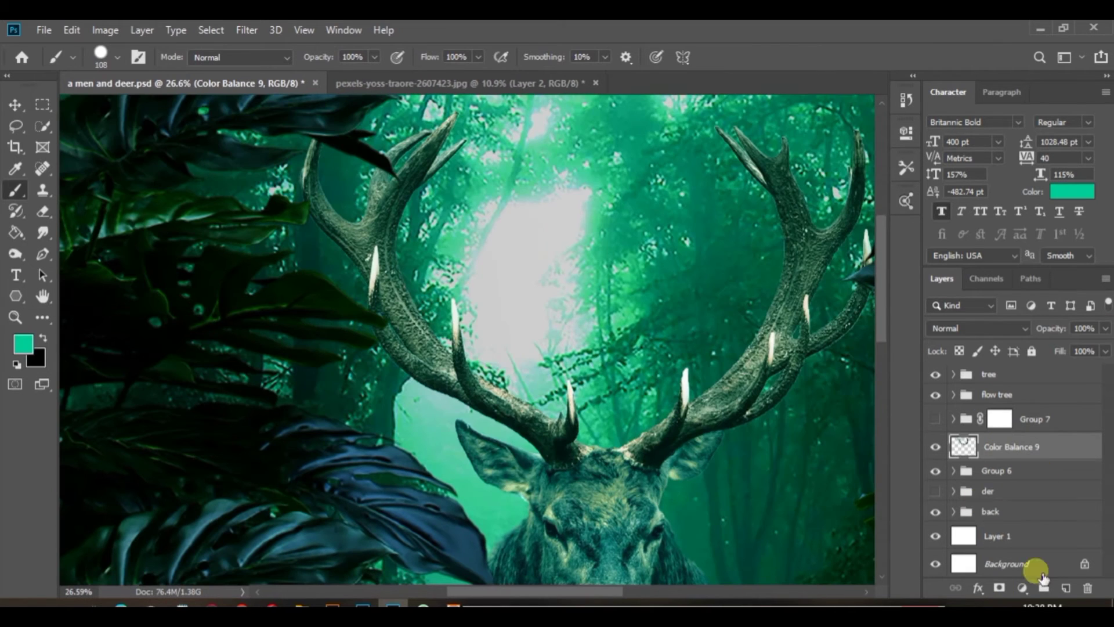
left_click(1023, 588)
left_click(1033, 449)
left_click_drag(744, 215, 679, 217)
left_click(765, 404)
left_click_drag(750, 244, 745, 243)
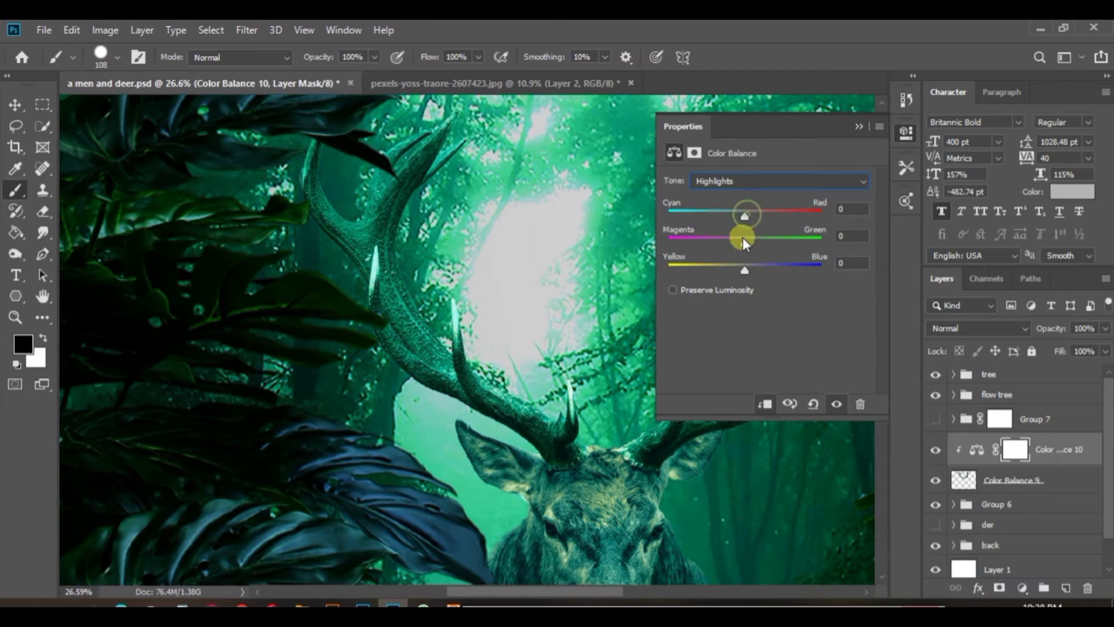
Merge the clipped Color Balance 10 adjustment with the Color Balance 9 antler layer
left_click(859, 127)
scroll(728, 444, "down", 5)
left_click(1016, 480, "ctrl")
right_click(1016, 480)
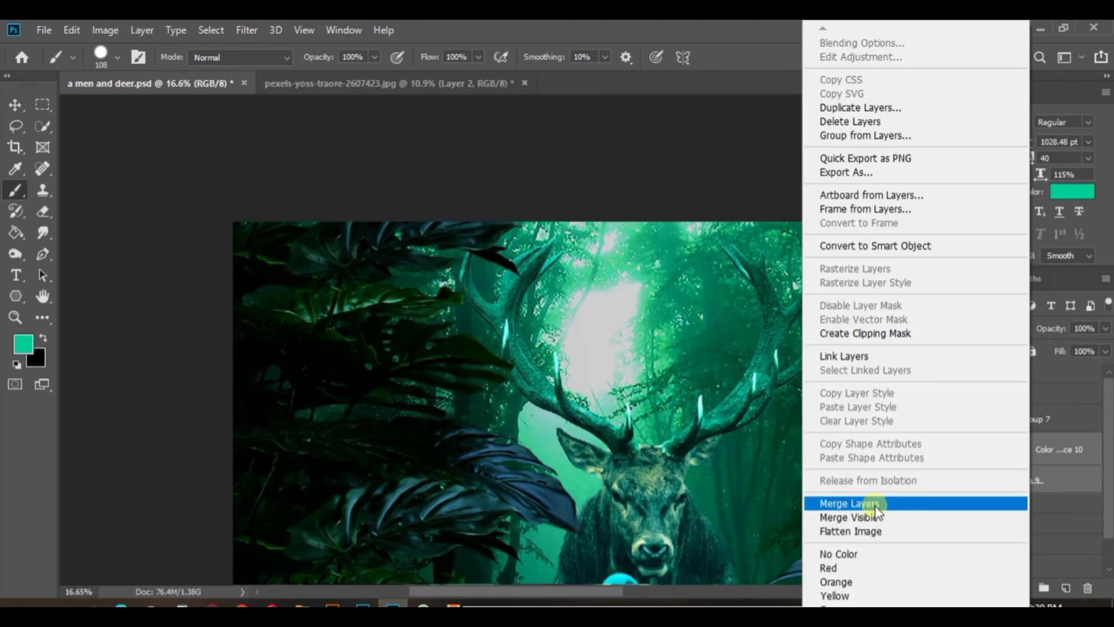
left_click(873, 505)
Show Group 7 and paint black at 26% opacity on its mask to bring back the left antler's texture under the glow
left_click(936, 418)
left_click(973, 419)
scroll(443, 343, "up", 5)
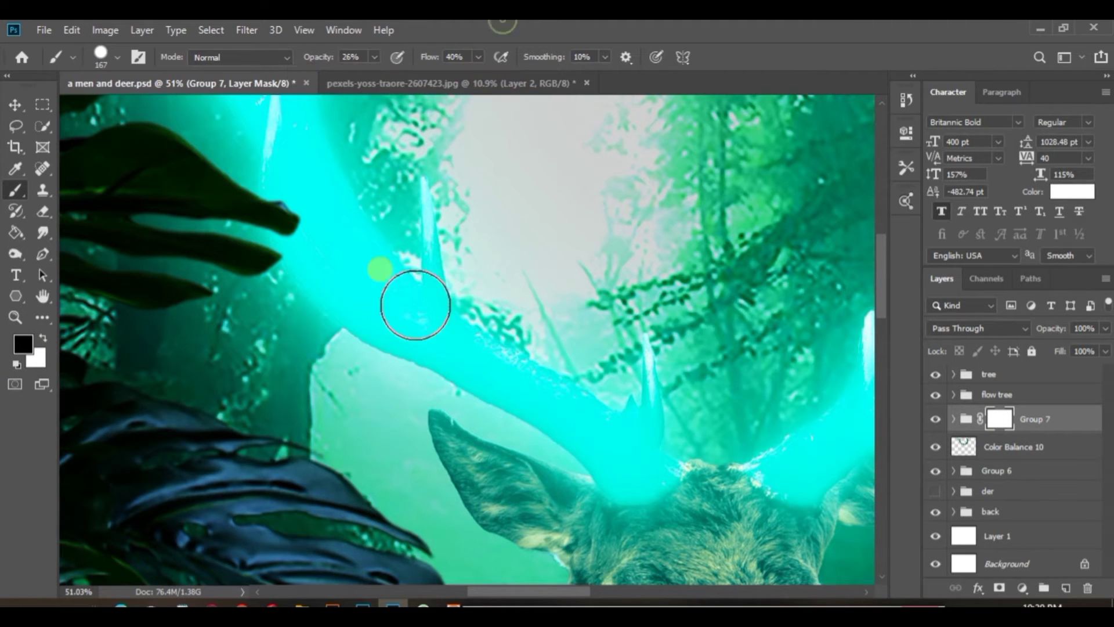
mouse_move(415, 304)
left_mouse_down()
mouse_move(530, 423)
mouse_move(554, 391)
left_mouse_up()
key("ctrl+z")
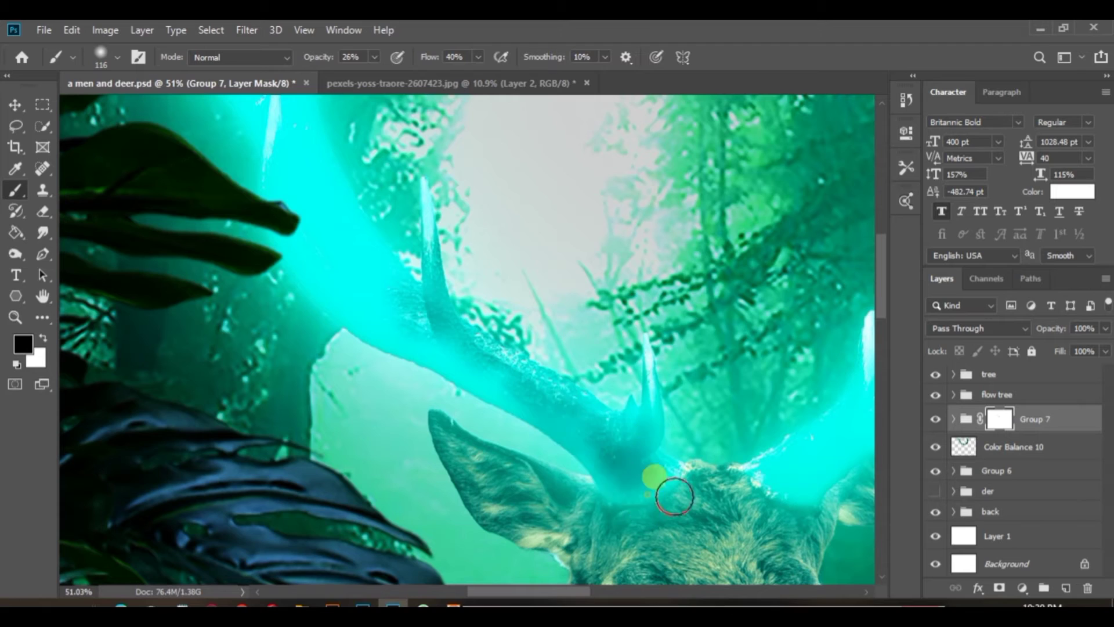
mouse_move(351, 228)
left_mouse_down()
mouse_move(499, 361)
mouse_move(461, 284)
left_mouse_up()
left_click_drag(461, 175, 554, 374)
mouse_move(587, 244)
left_mouse_down()
mouse_move(557, 294)
mouse_move(457, 302)
mouse_move(500, 400)
left_mouse_up()
scroll(647, 522, "down", 8)
Paint black on the Group 7 mask along the right antler to reduce the glow covering its texture
scroll(395, 250, "up", 8)
left_click_drag(677, 296, 320, 395)
left_click_drag(487, 511, 638, 377)
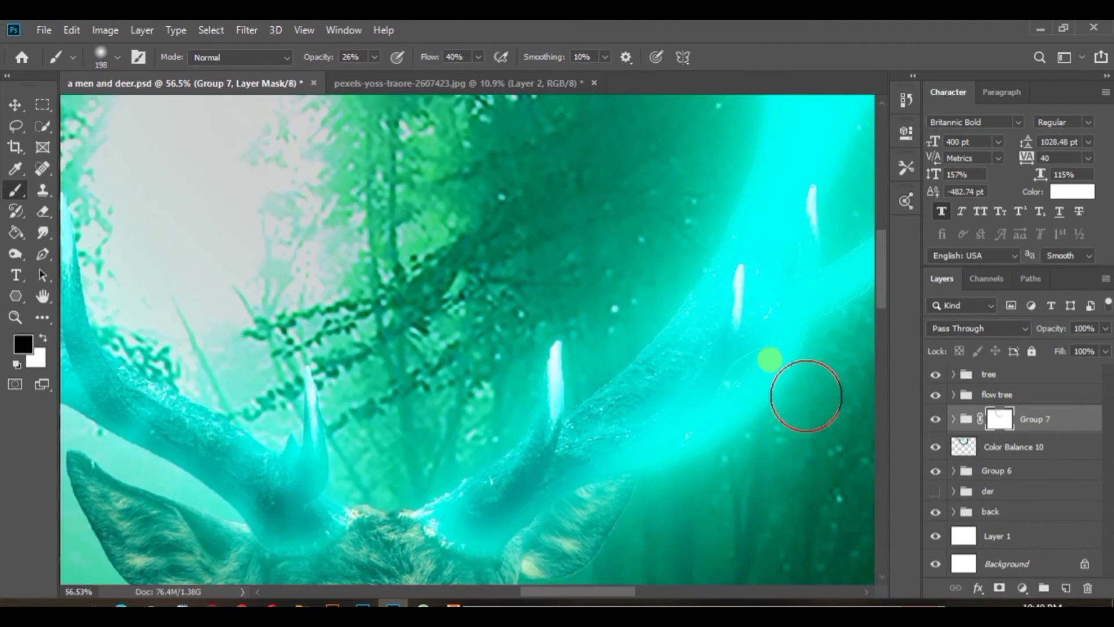
left_click_drag(836, 261, 532, 514)
left_click_drag(447, 493, 493, 338)
left_click_drag(592, 125, 528, 383)
left_click_drag(615, 441, 511, 545)
left_click_drag(547, 485, 654, 276)
left_click_drag(609, 172, 585, 374)
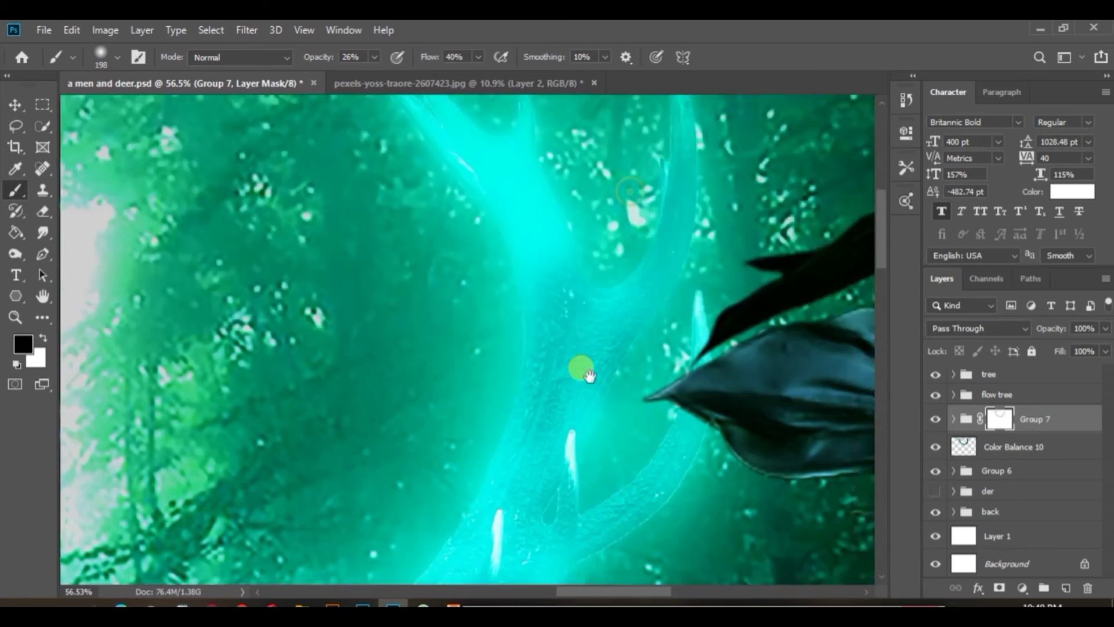
left_click_drag(512, 293, 514, 480)
left_click_drag(568, 233, 570, 226)
scroll(609, 337, "down", 8)
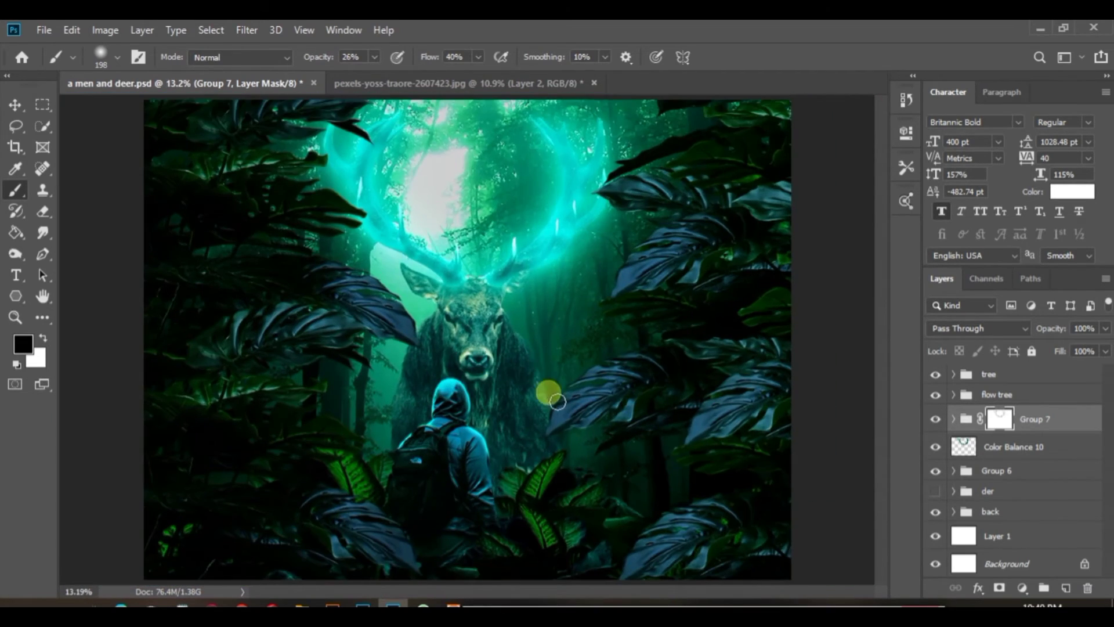
scroll(484, 429, "up", 1)
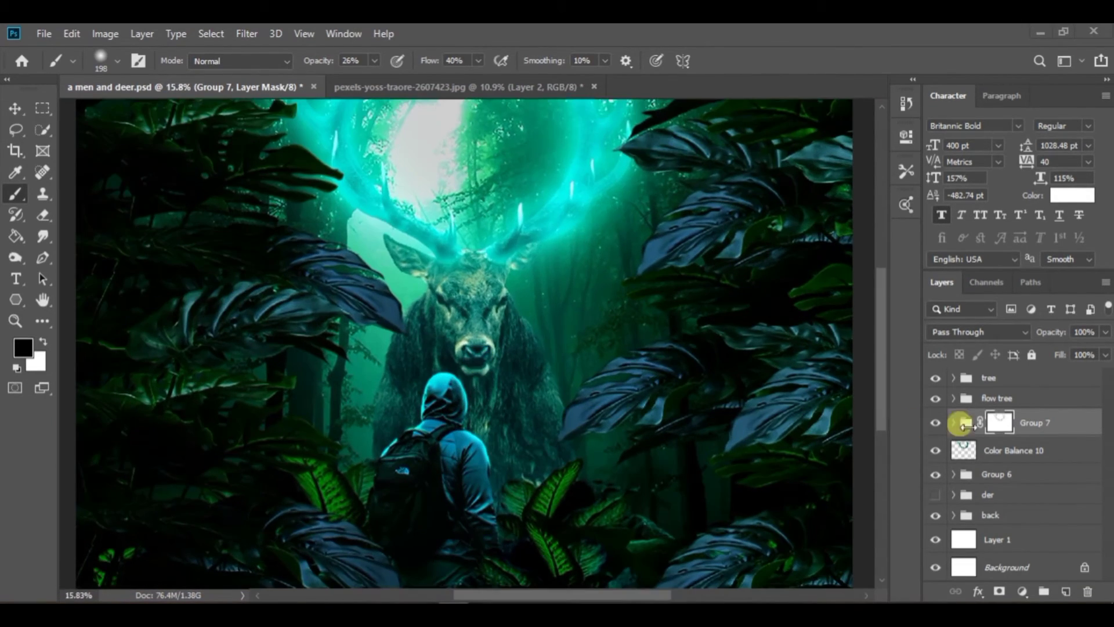
Group Group 7 and the Color Balance 10 layer into a new group named glow
left_click(1010, 449, "ctrl")
right_click(1009, 449)
left_click(958, 140)
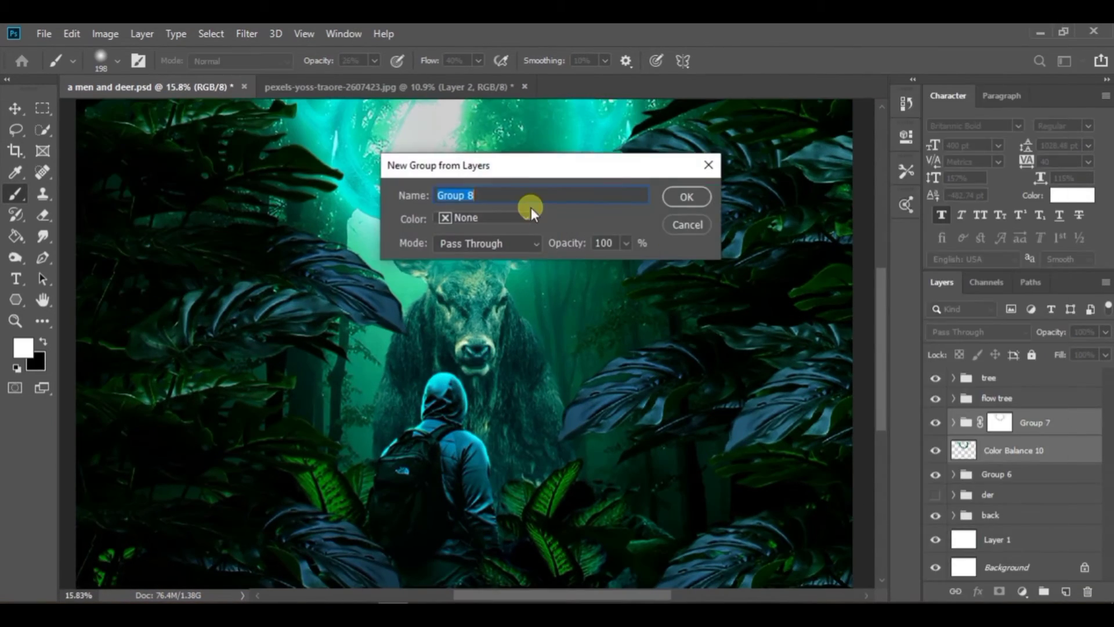
type("glow")
key("Return")
Merge Layer 6 in Group 6 with its Hue/Saturation and Color Balance adjustments, and duplicate the merged deer layer
left_click(935, 420)
left_click(936, 419)
left_click(945, 441)
left_click(954, 439)
left_click(1012, 530)
left_click(936, 530)
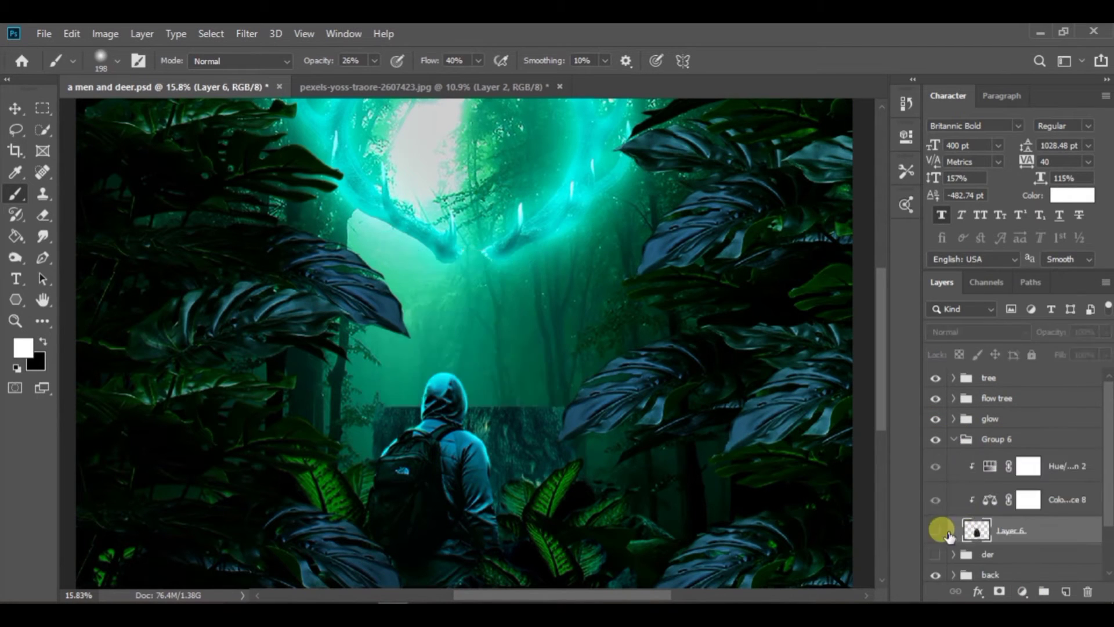
left_click(936, 530)
left_click(1073, 466, "shift")
right_click(1081, 466)
left_click(928, 506)
left_click_drag(1033, 464, 1067, 591)
Add a clipped Color Balance to the deer copy with cyan midtones, shadows at cyan -100 and green +18, and highlights slightly toward magenta
left_click(1023, 592)
left_click(1016, 450)
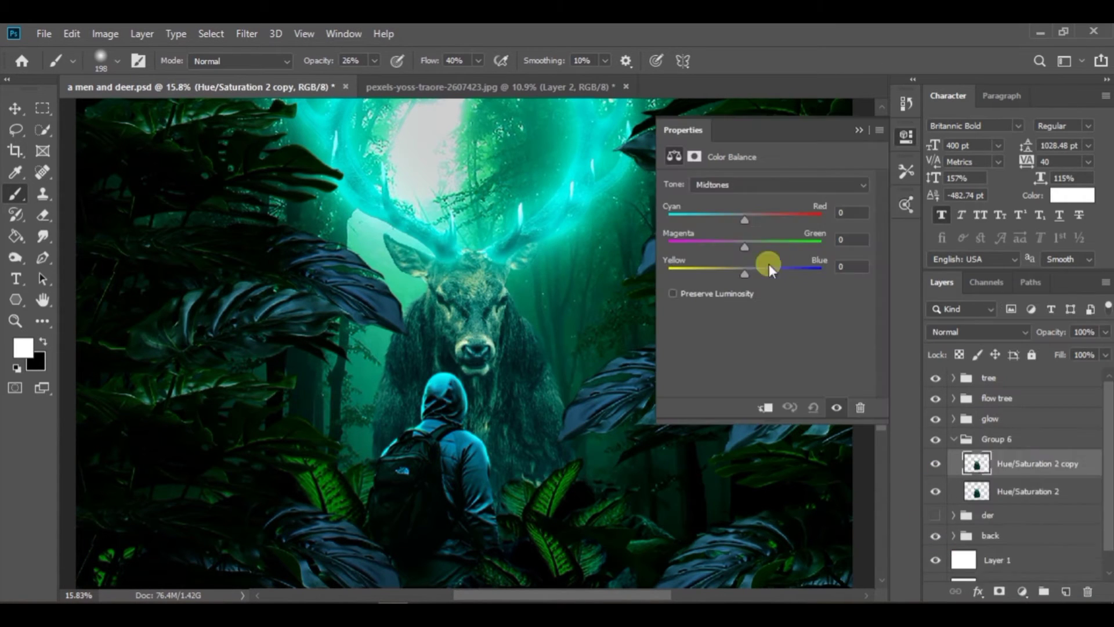
left_click_drag(745, 219, 664, 220)
left_click(750, 183)
left_click(748, 198)
left_click_drag(670, 222, 669, 222)
left_click_drag(745, 274, 758, 272)
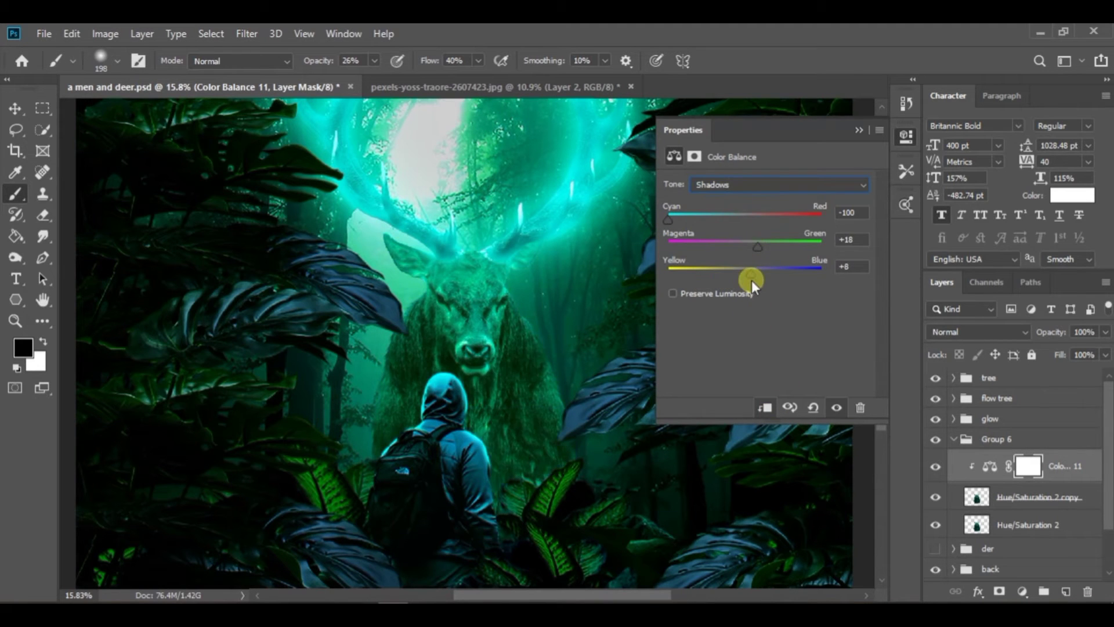
left_click(754, 185)
left_click(753, 211)
left_click_drag(745, 248, 730, 247)
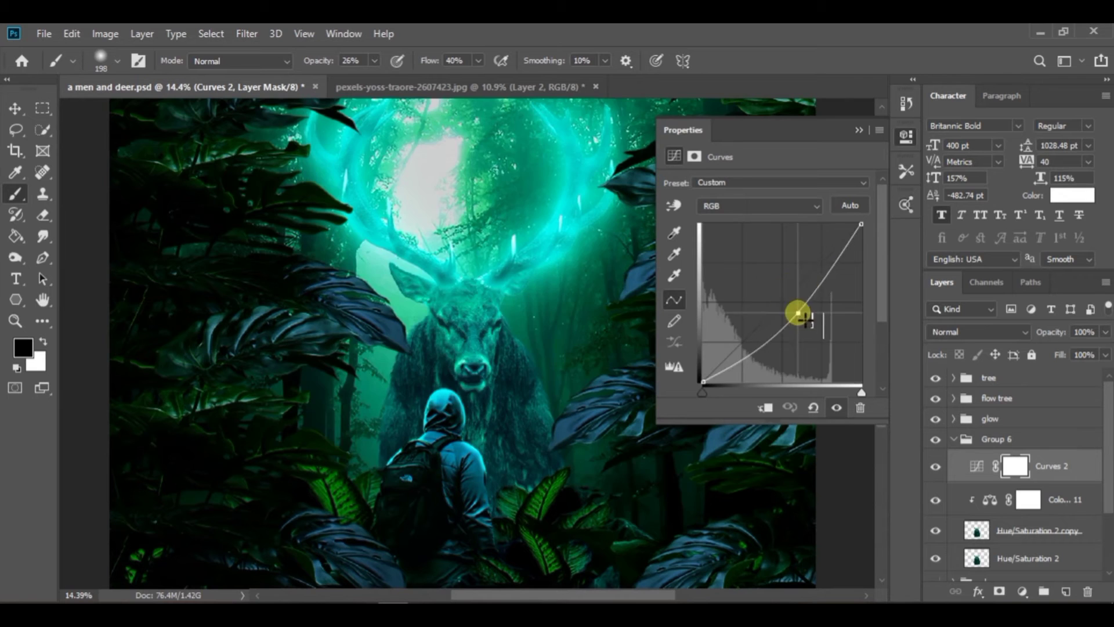
Brighten the deer copy with a clipped Curves adjustment, and merge both adjustments into the copy
left_click_drag(796, 311, 769, 282)
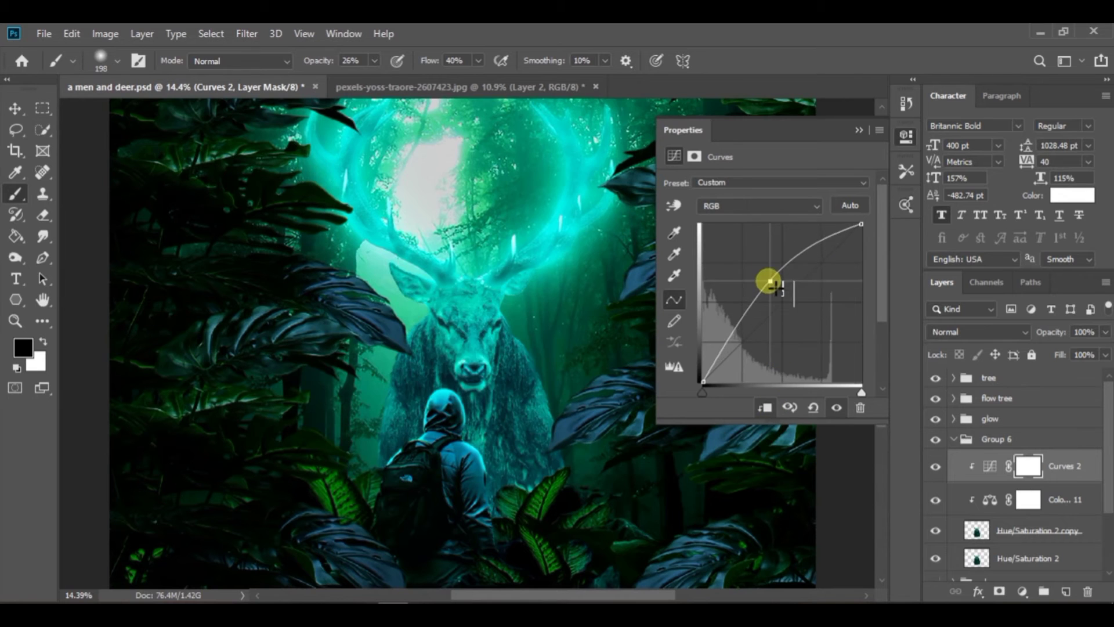
left_click(859, 130)
left_click(1035, 526, "shift")
right_click(1025, 527)
left_click(857, 506)
left_click(936, 463)
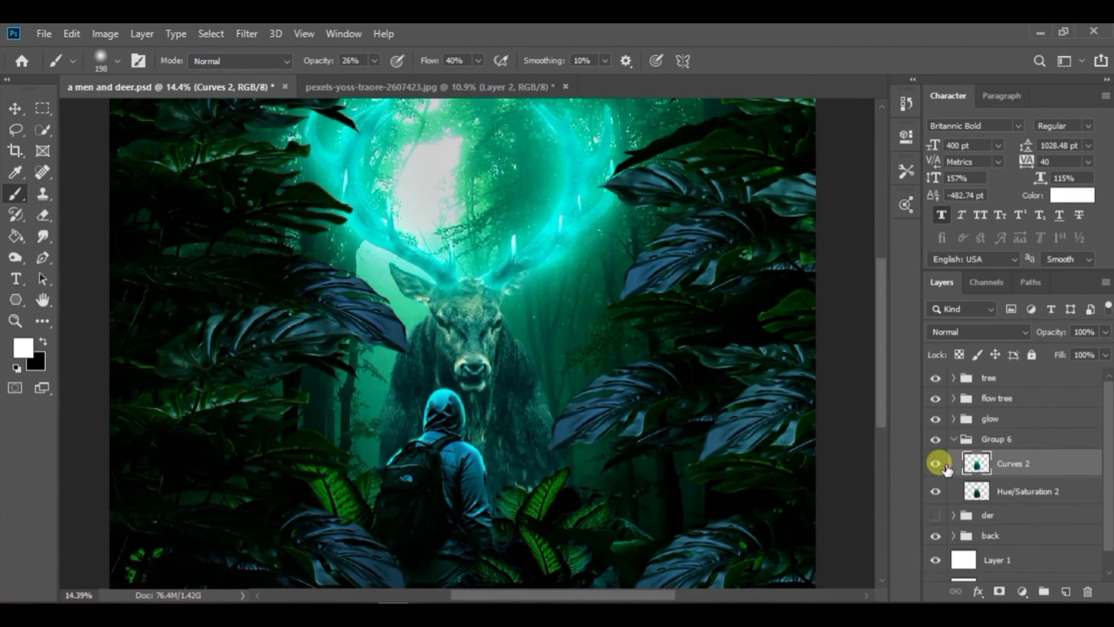
left_click(936, 463)
Add a layer mask to the Curves 2 deer layer and invert it to black
left_click(999, 592)
scroll(348, 377, "up", 1)
key("Delete")
key("ctrl+z")
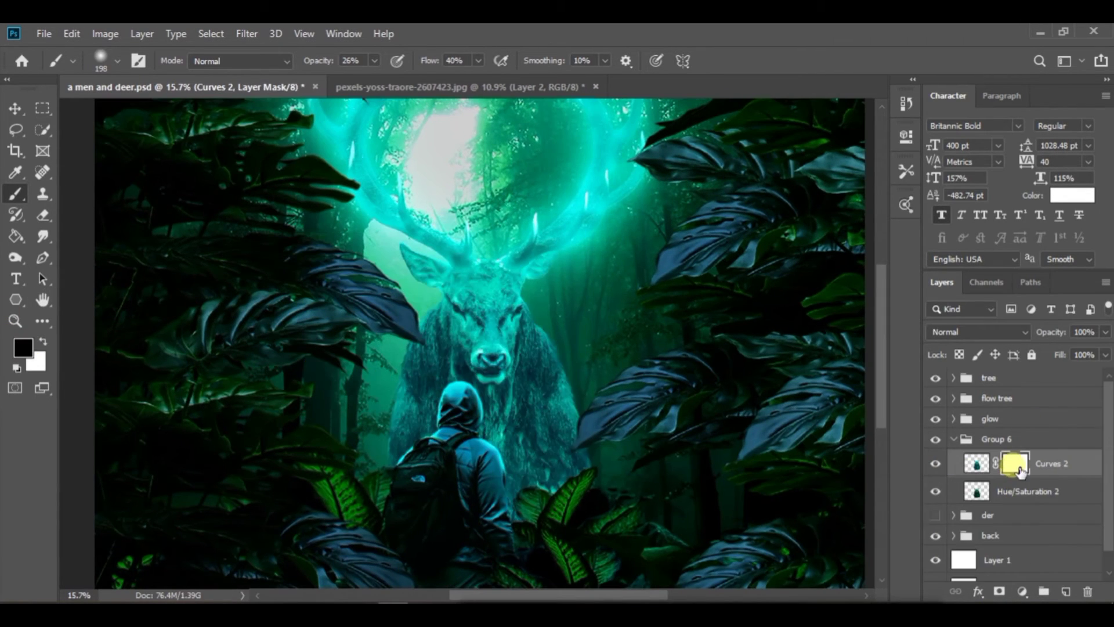
key("ctrl+i")
Paint white at 26% opacity on the Curves 2 mask with a small brush to light the deer's left ear edge
scroll(314, 380, "up", 8)
scroll(316, 384, "up", 15)
mouse_move(679, 325)
left_mouse_down()
mouse_move(494, 450)
mouse_move(438, 397)
left_mouse_up()
key("bracketleft")
key("bracketleft")
key("bracketleft")
key("bracketleft")
key("bracketleft")
key("x")
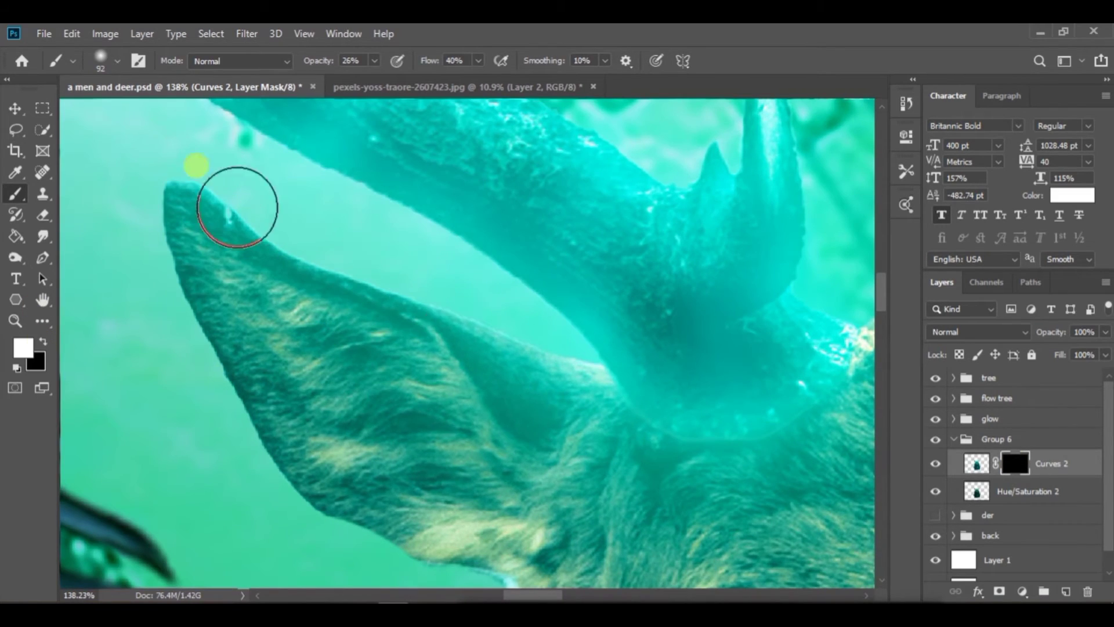
scroll(236, 291, "down", 8)
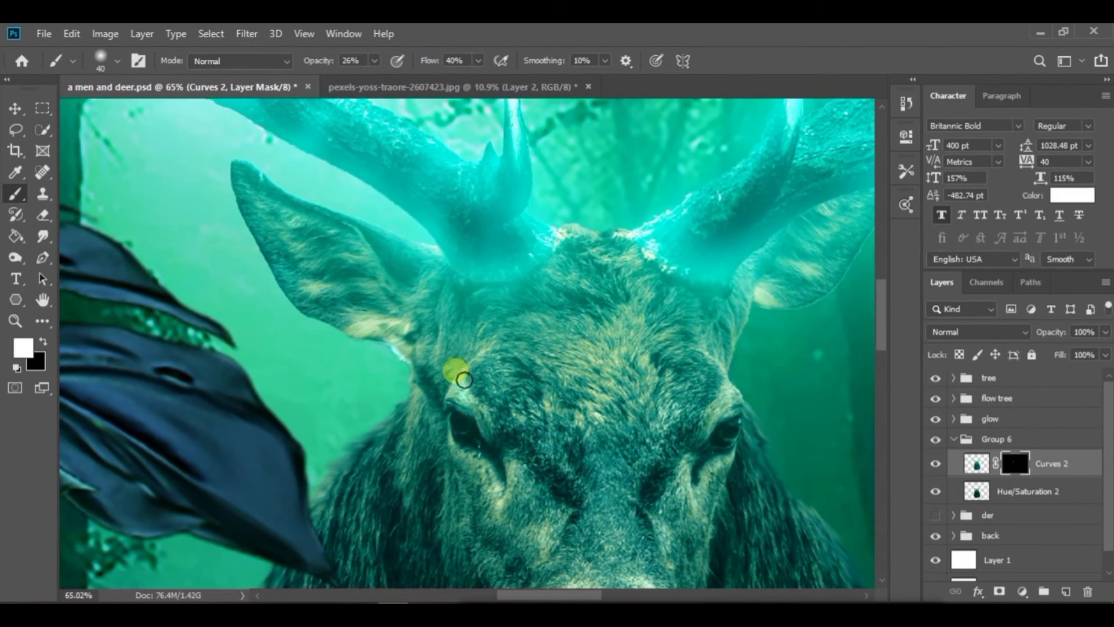
Reveal the bright teal light on the deer's brows and muzzle by painting white on the Curves 2 mask
right_click(642, 374, "alt")
mouse_move(719, 377)
left_mouse_down()
mouse_move(729, 391)
mouse_move(612, 408)
left_mouse_up()
scroll(638, 377, "down", 3)
scroll(616, 430, "up", 6)
scroll(749, 394, "down", 8)
scroll(612, 408, "up", 5)
right_click(622, 456, "alt")
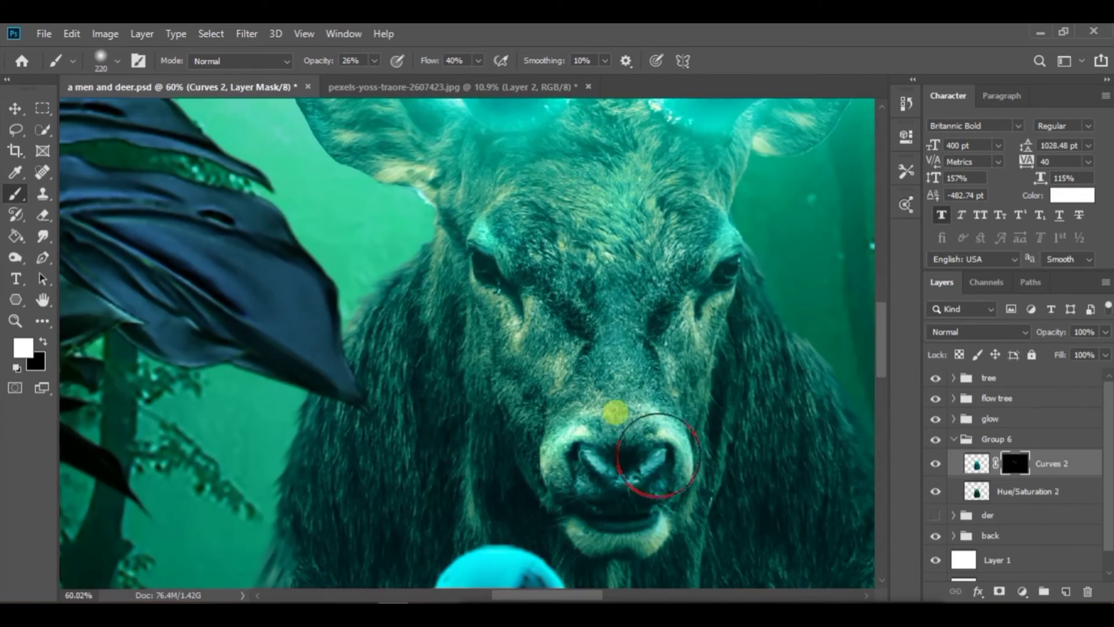
Paint soft highlights on the Curves 2 mask along the deer's nose bridge and face
left_click_drag(625, 354, 636, 330)
scroll(739, 372, "up", 3)
right_click(732, 355, "alt")
left_click_drag(502, 365, 331, 451)
right_click(698, 385, "alt")
mouse_move(632, 398)
left_mouse_down()
mouse_move(698, 525)
mouse_move(695, 487)
left_mouse_up()
scroll(564, 336, "left", 5)
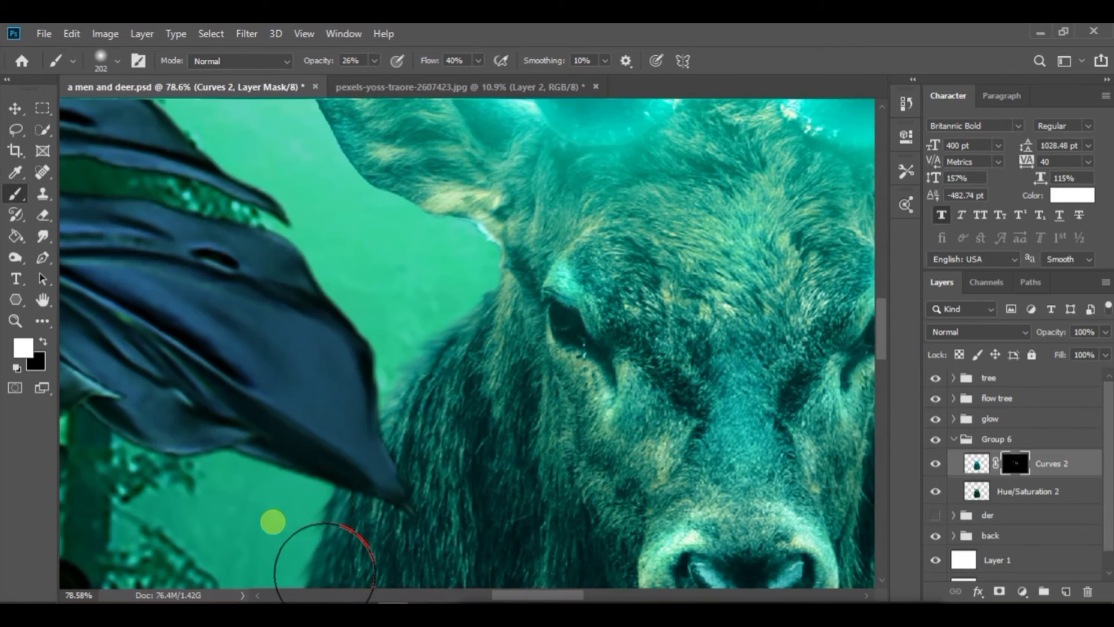
Paint white with a larger brush on the Curves 2 mask to light the fur along both sides of the deer's body
left_click_drag(441, 383, 386, 557)
scroll(509, 407, "down", 15)
scroll(459, 499, "up", 10)
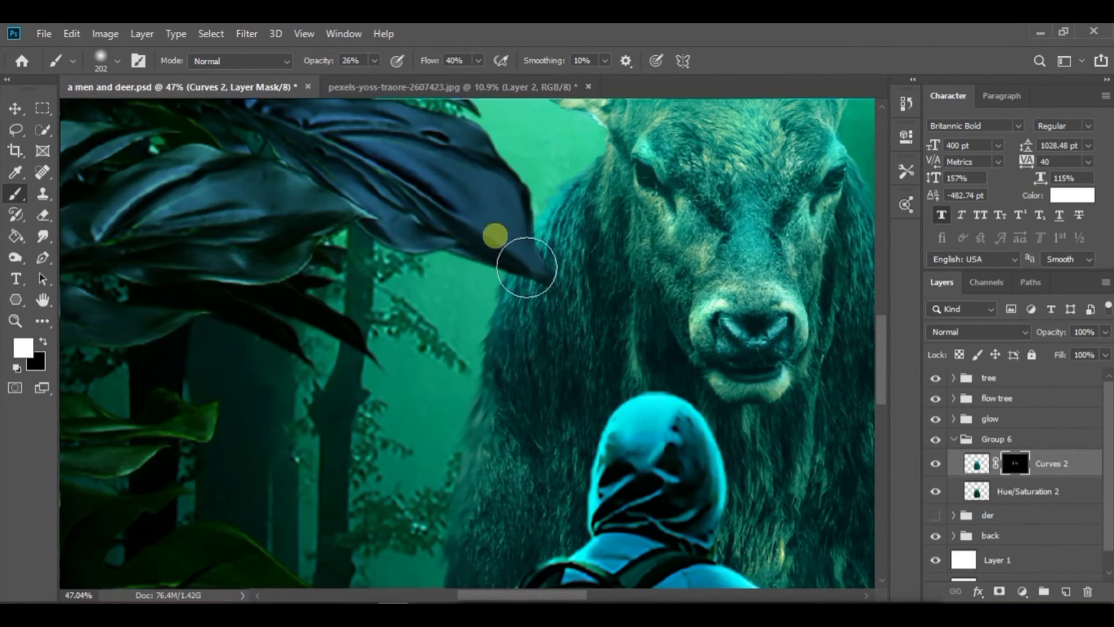
left_click_drag(464, 417, 463, 434)
left_click_drag(458, 390, 62, 457)
key("bracketright")
key("bracketright")
key("bracketright")
mouse_move(584, 398)
left_mouse_down()
mouse_move(541, 408)
mouse_move(574, 460)
left_mouse_up()
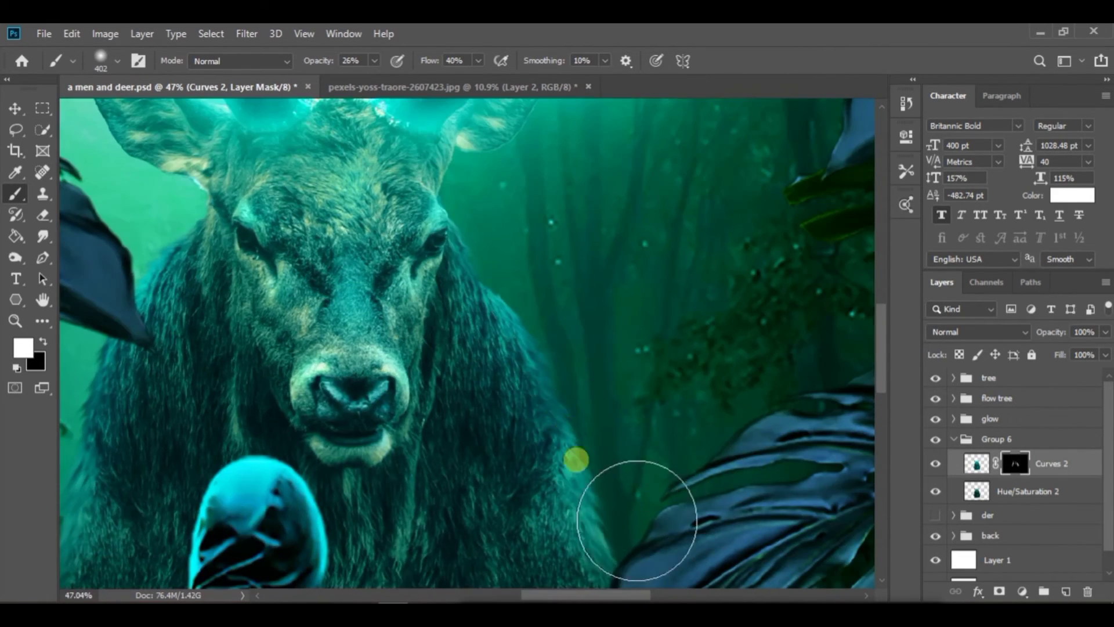
scroll(592, 435, "down", 12)
scroll(511, 413, "up", 1)
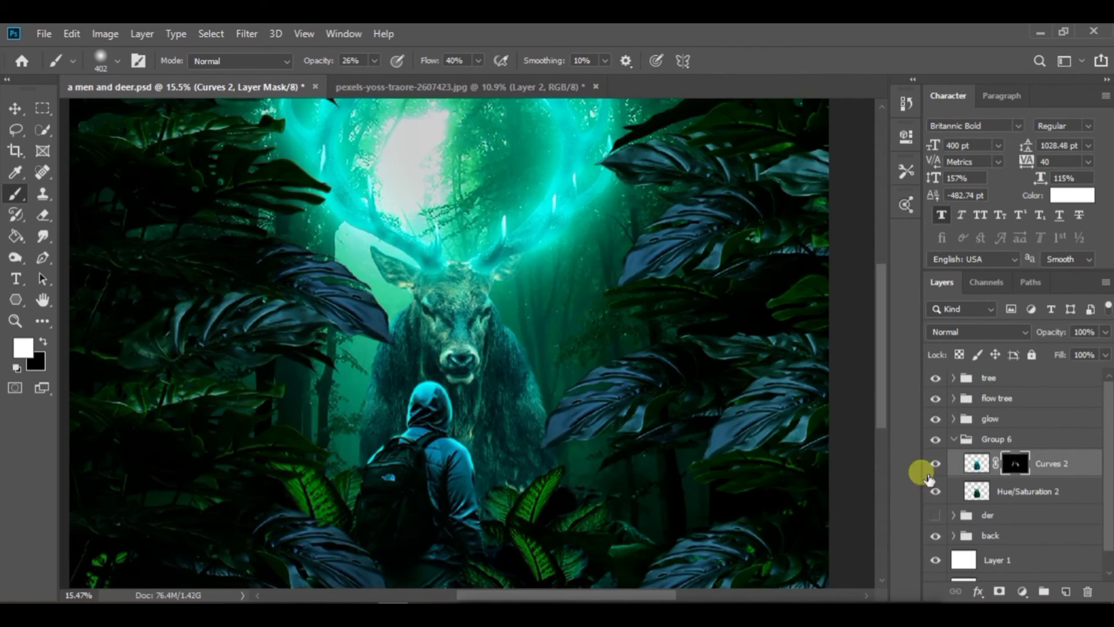
Select the Group 7 mask inside the glow group and touch up the antler glow with a soft 26% opacity brush
left_click(953, 439)
left_click(953, 419)
left_click(1015, 444)
scroll(360, 386, "down", 2)
left_click_drag(419, 243, 410, 242)
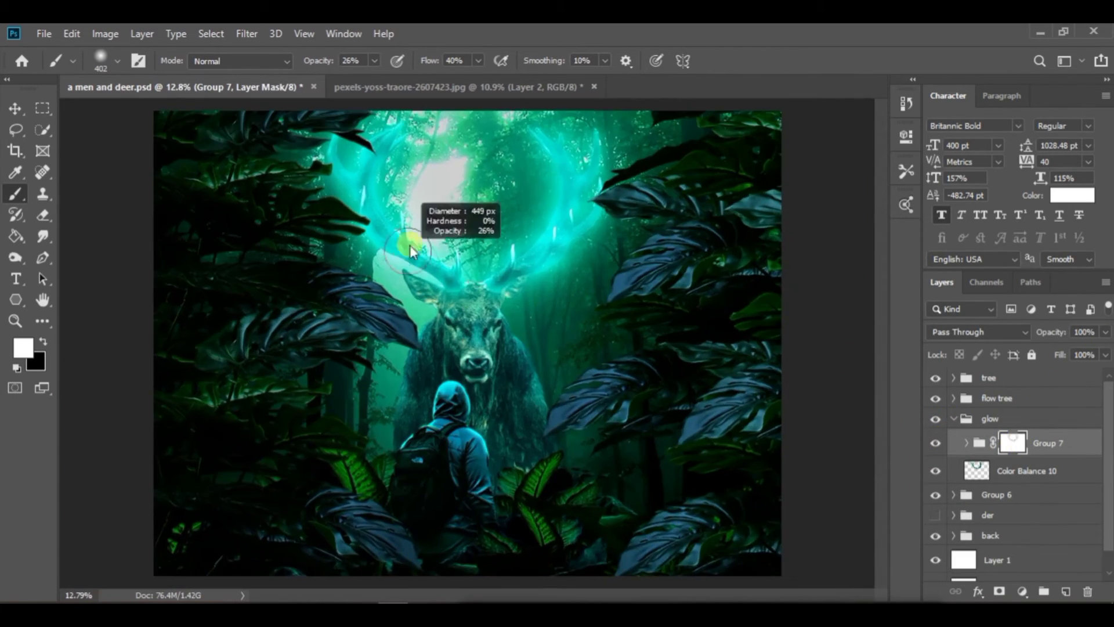
scroll(411, 243, "up", 20)
key("x")
key("x")
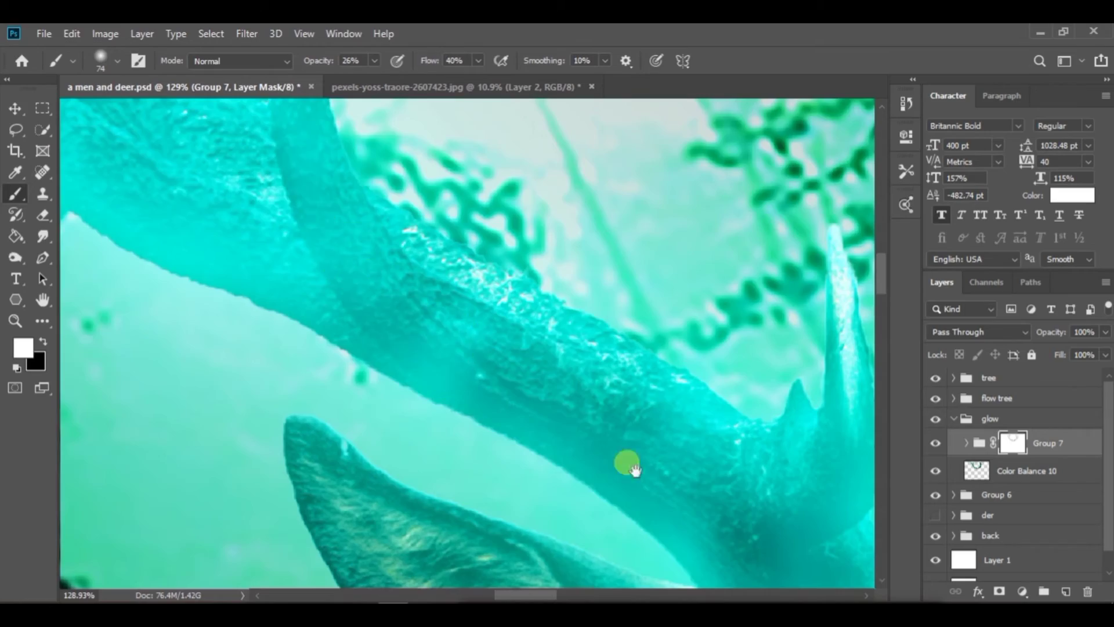
scroll(639, 380, "down", 6)
scroll(592, 427, "down", 10)
scroll(609, 318, "up", 6)
left_click_drag(600, 317, 615, 316)
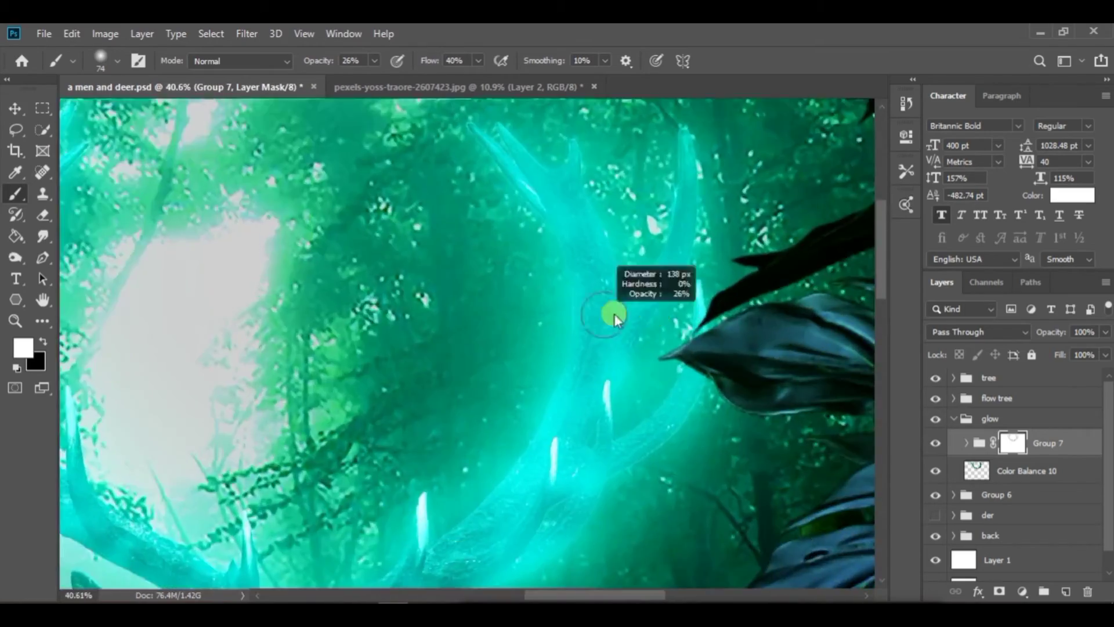
Refine the Group 7 mask around the right antler and its base, and lower the group's fill to about 72%
scroll(581, 325, "down", 9)
scroll(428, 386, "up", 8)
scroll(428, 406, "up", 4)
scroll(462, 409, "down", 16)
scroll(501, 294, "up", 12)
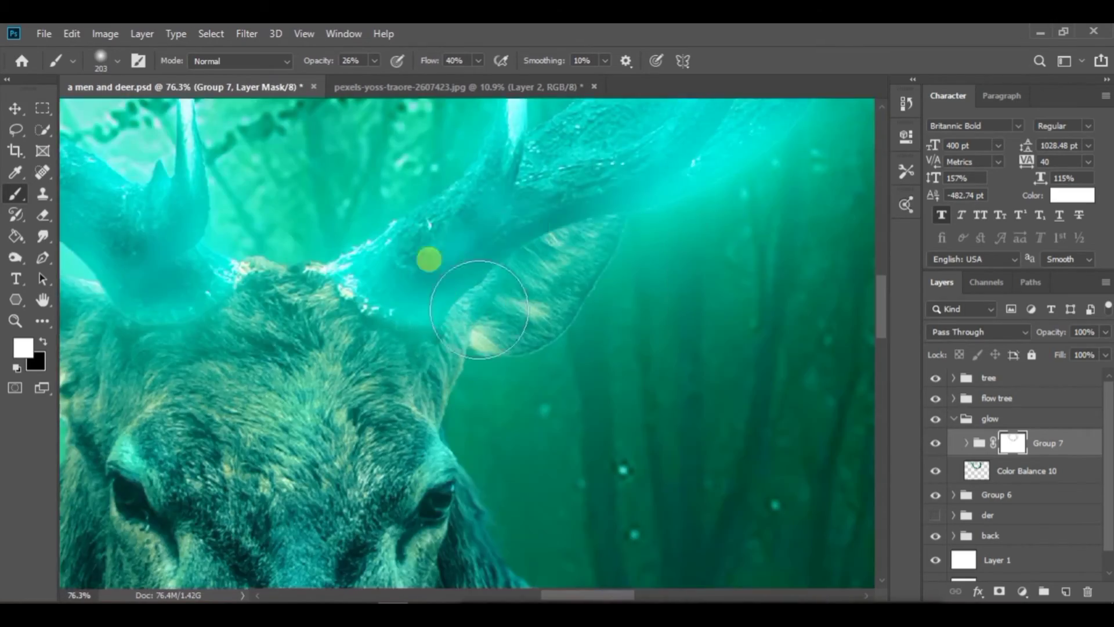
left_click_drag(643, 250, 655, 250)
scroll(530, 293, "down", 10)
scroll(441, 363, "down", 2)
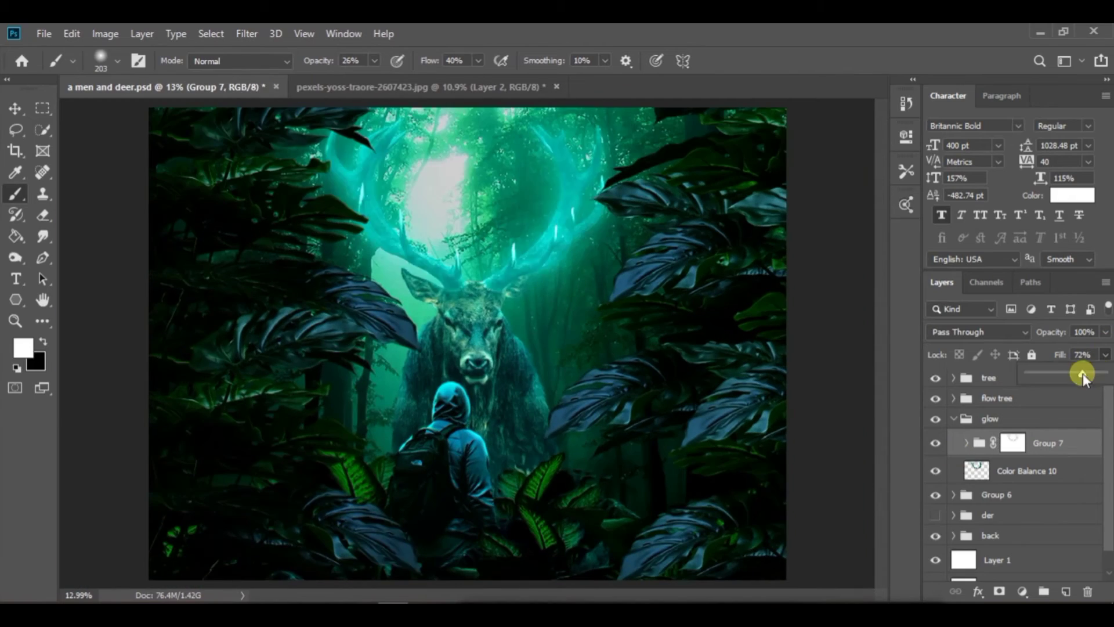
Paint white on the Curves 2 mask in Group 6 to add teal light to the deer's forehead between the antlers
left_click(1021, 494)
left_click(954, 495)
left_click(1014, 519)
scroll(474, 290, "up", 12)
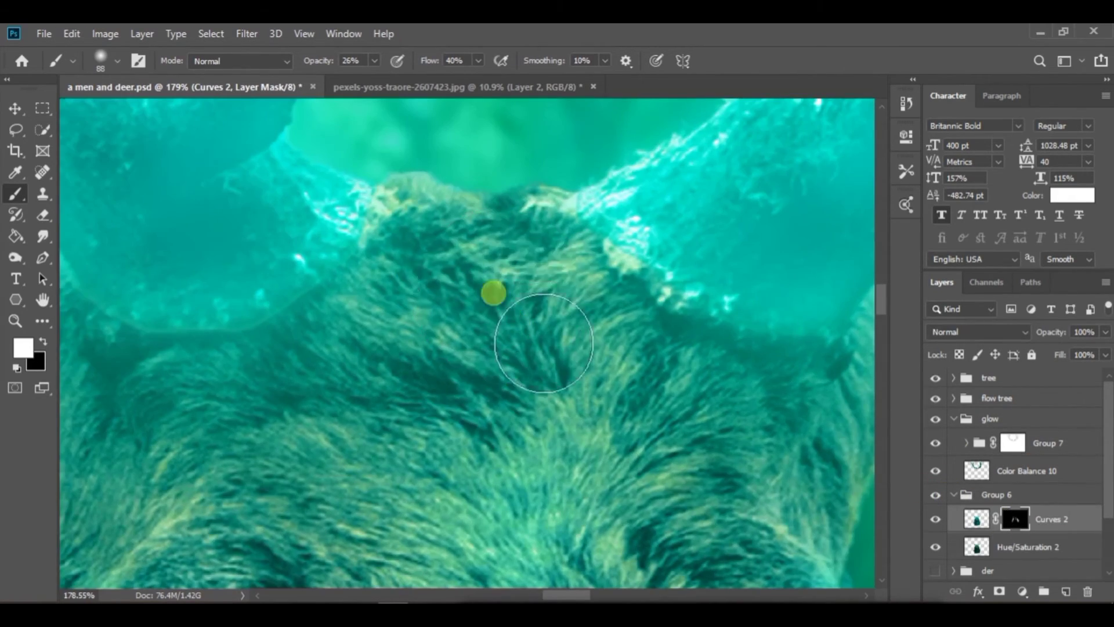
key("bracketright")
scroll(450, 314, "down", 4)
scroll(438, 380, "down", 6)
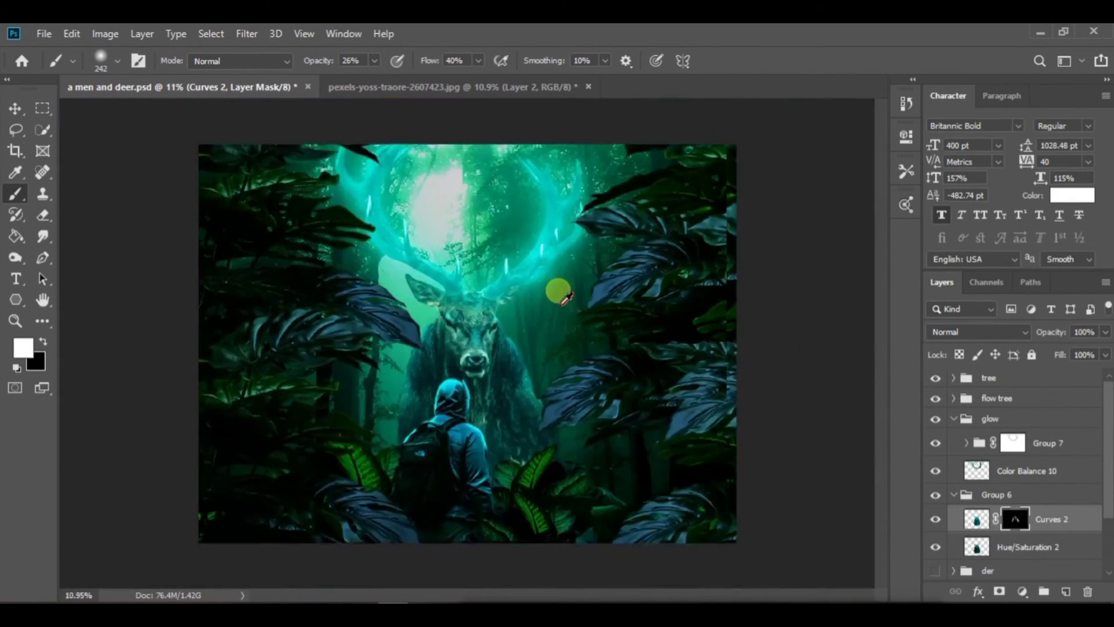
In the tree group, set the Levels 3 output white level to about 207 and hide the Brightness/Contrast 2 adjustment
left_click(953, 494)
left_click(954, 419)
left_click(953, 378)
double_click(990, 438)
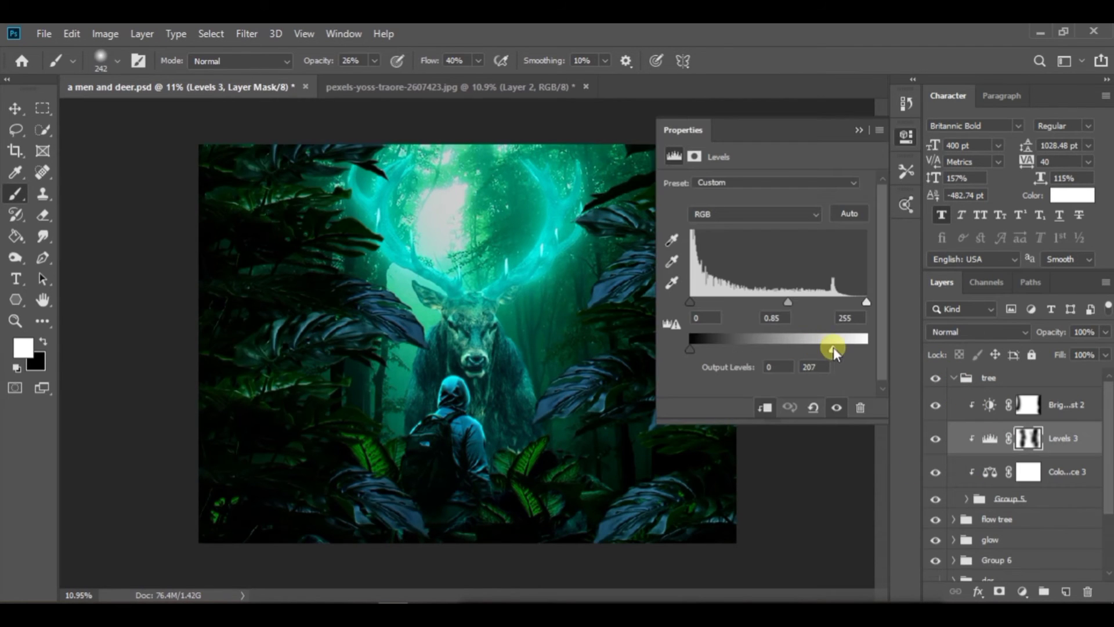
left_click(938, 408)
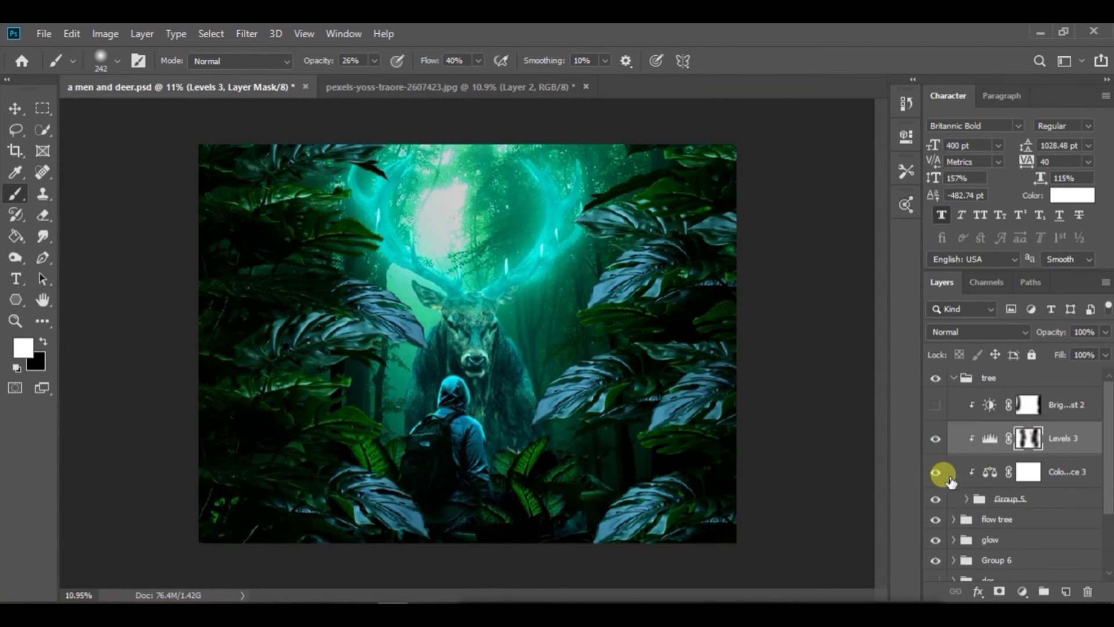
Adjust the shadows of the tree group's Color Balance 3, with green at about +24
double_click(990, 472)
left_click(751, 184)
left_click(751, 196)
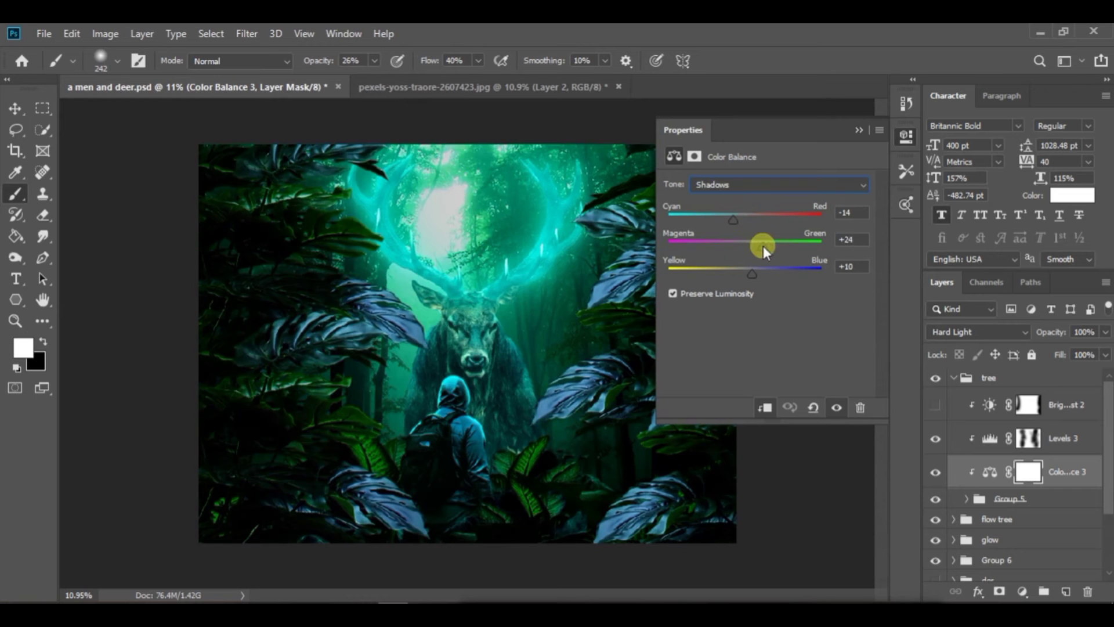
left_click(959, 379)
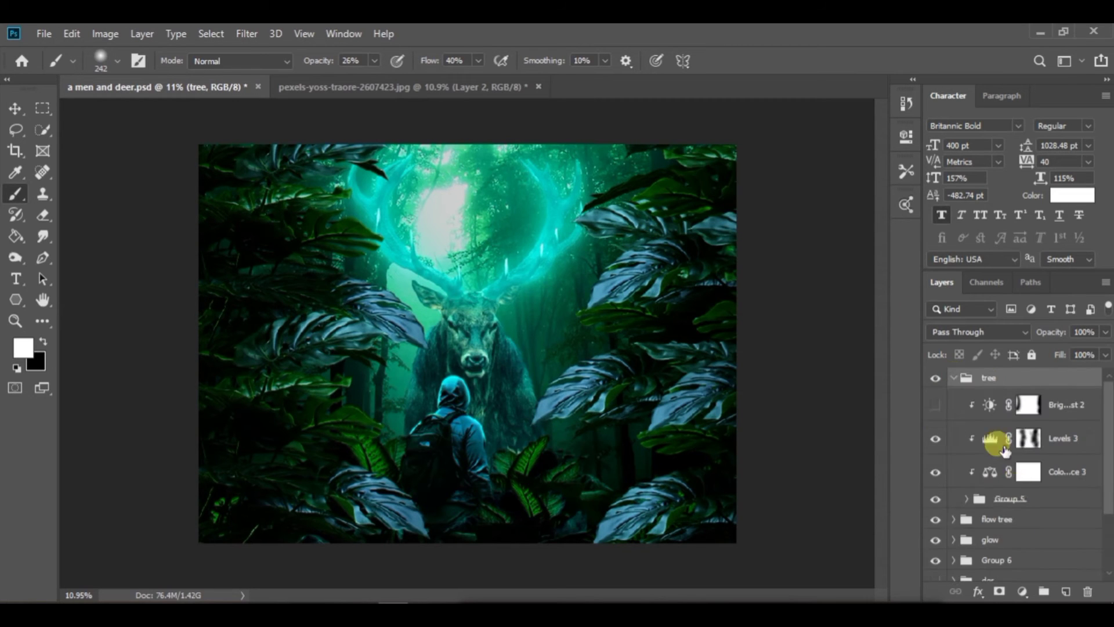
Merge Group 5 into a single layer and clip a Hue/Saturation adjustment to it with hue -14, saturation +8 and lightness -9
left_click(1012, 499)
left_click(1022, 592)
left_click(1033, 439)
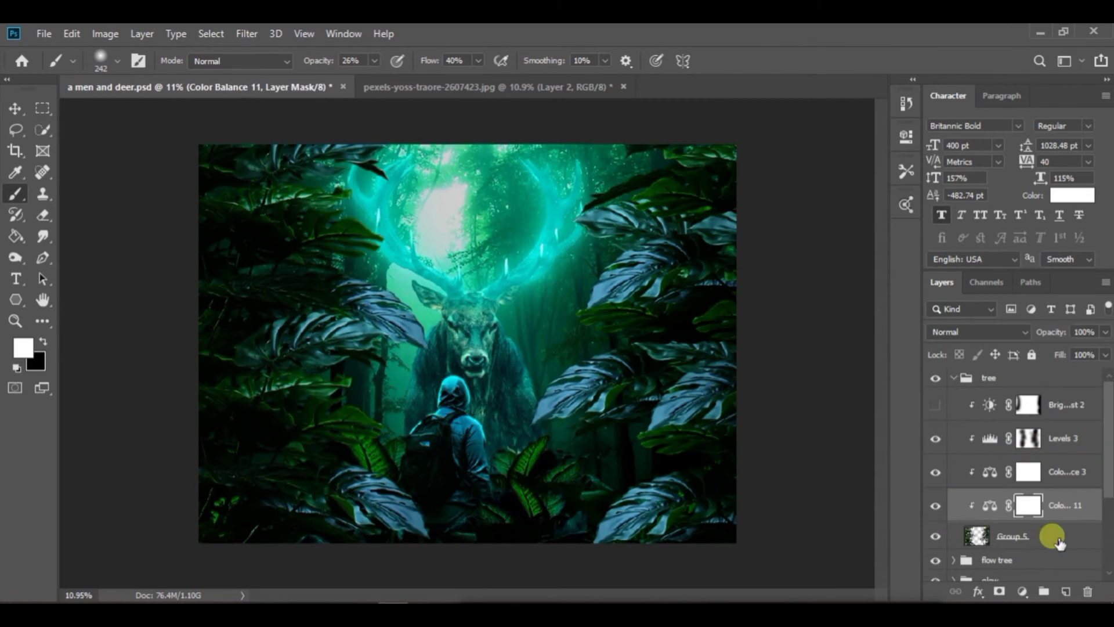
left_click(1026, 429)
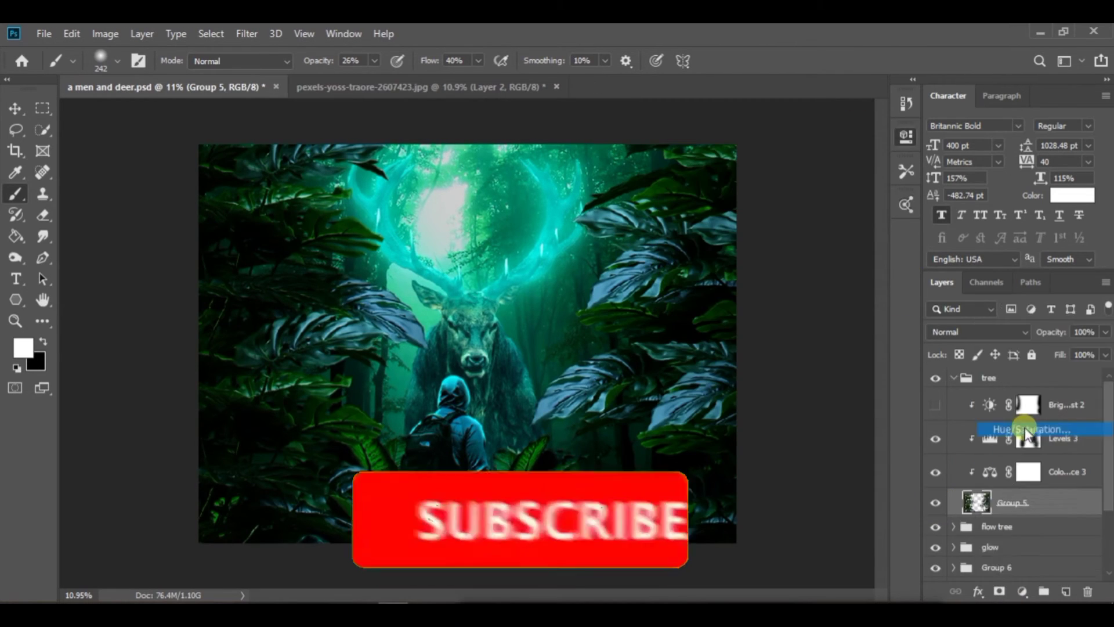
left_click_drag(766, 241, 749, 277)
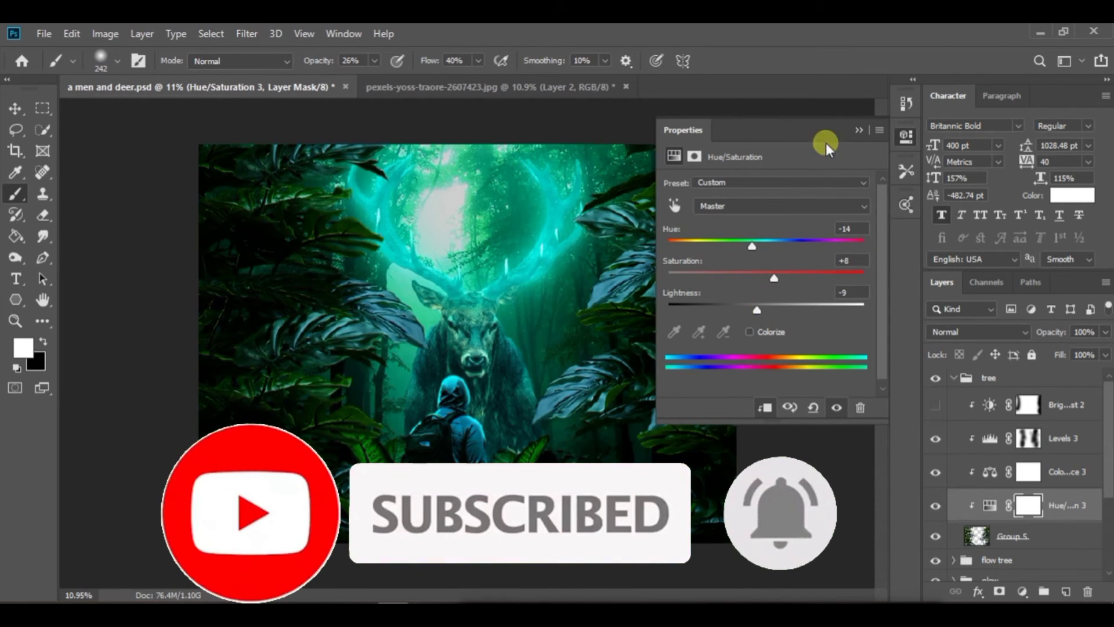
Show the tree group's Brightness/Contrast 2 adjustment again and lower its opacity to about 42%
left_click(568, 471)
scroll(568, 471, "down", 1)
left_click(938, 404)
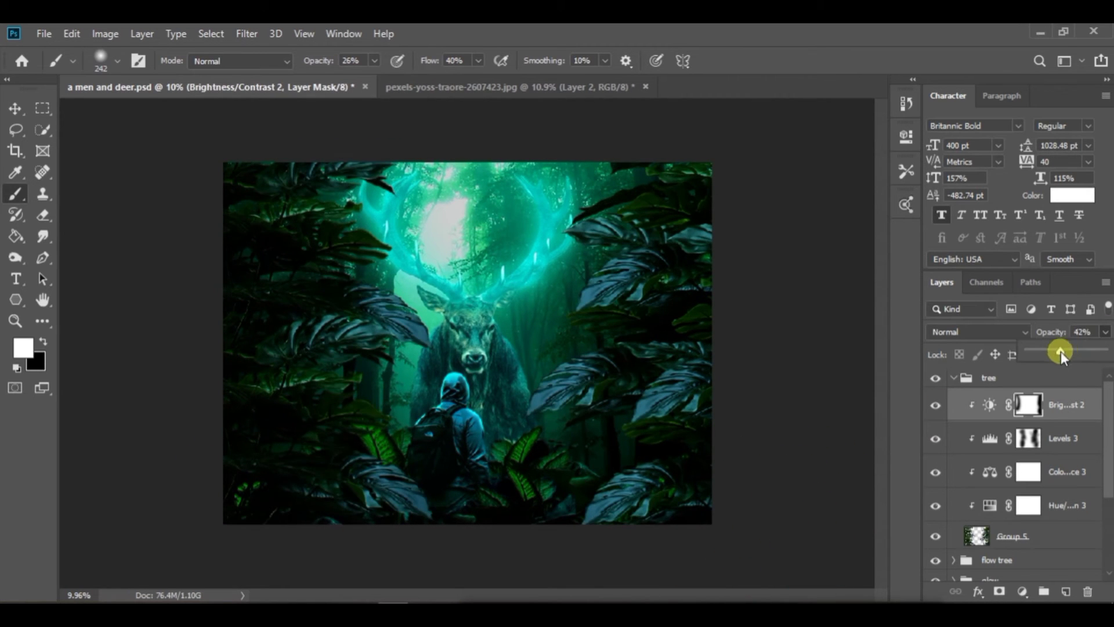
Delete the hidden group below Group 6 and add a new empty layer above the tree group
left_click(953, 378)
left_click(993, 459)
key("Delete")
left_click(1044, 383)
left_click(1066, 592)
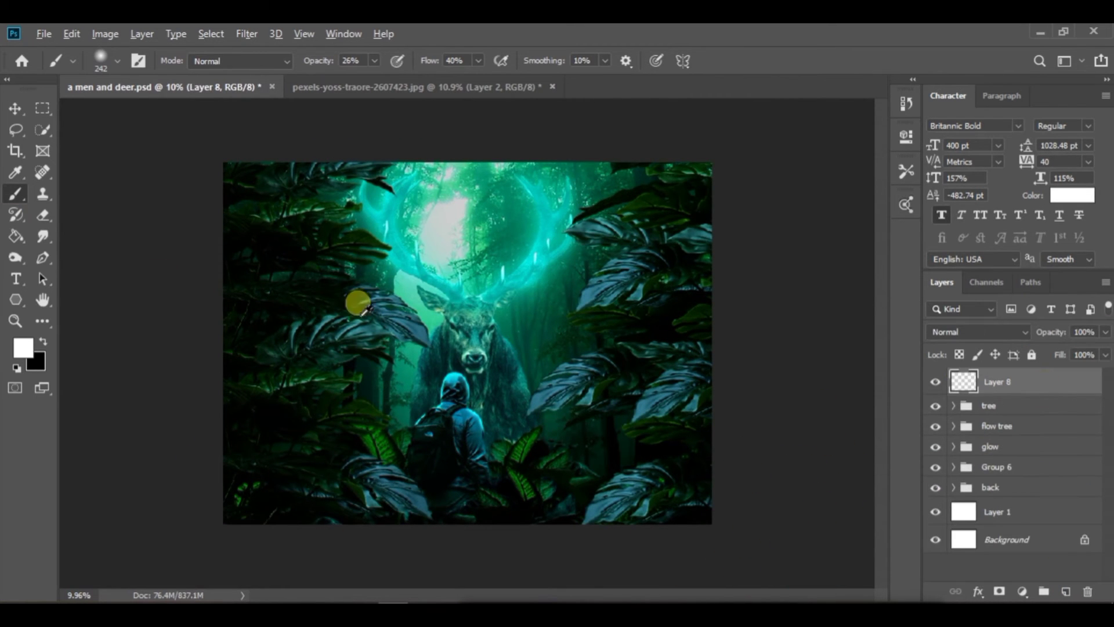
Dab soft teal glow spots around the deer on Layer 8 with a brush of about 226 px at 100% opacity and flow
scroll(471, 245, "up", 2)
scroll(474, 248, "up", 2)
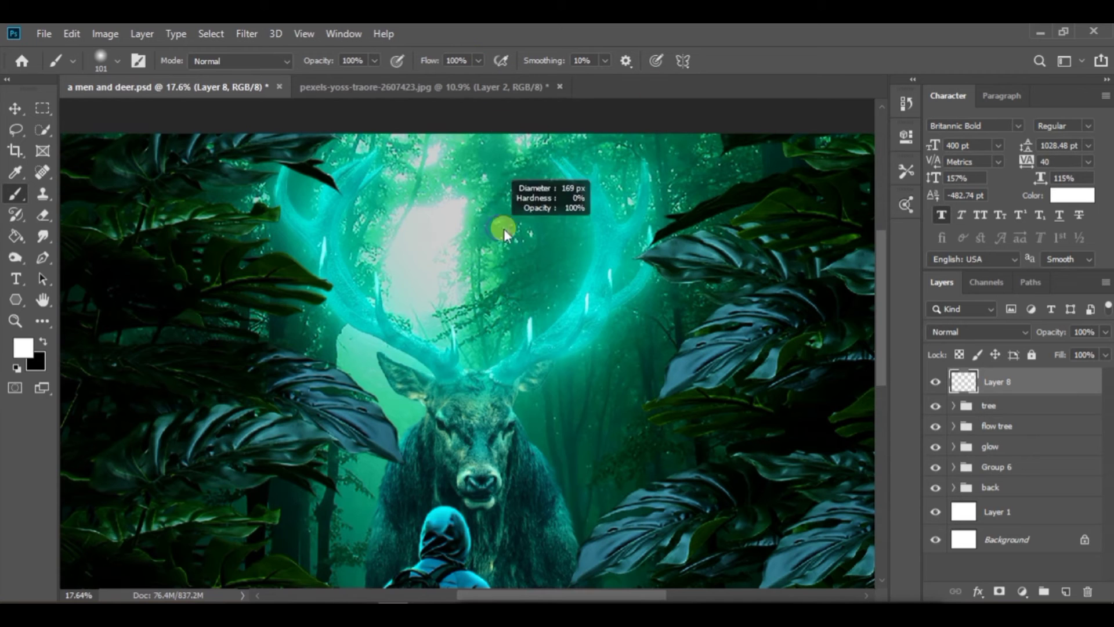
key("ctrl+z")
left_click(23, 347)
left_click(339, 315)
left_click(1054, 227)
left_click(447, 224)
right_click(542, 231)
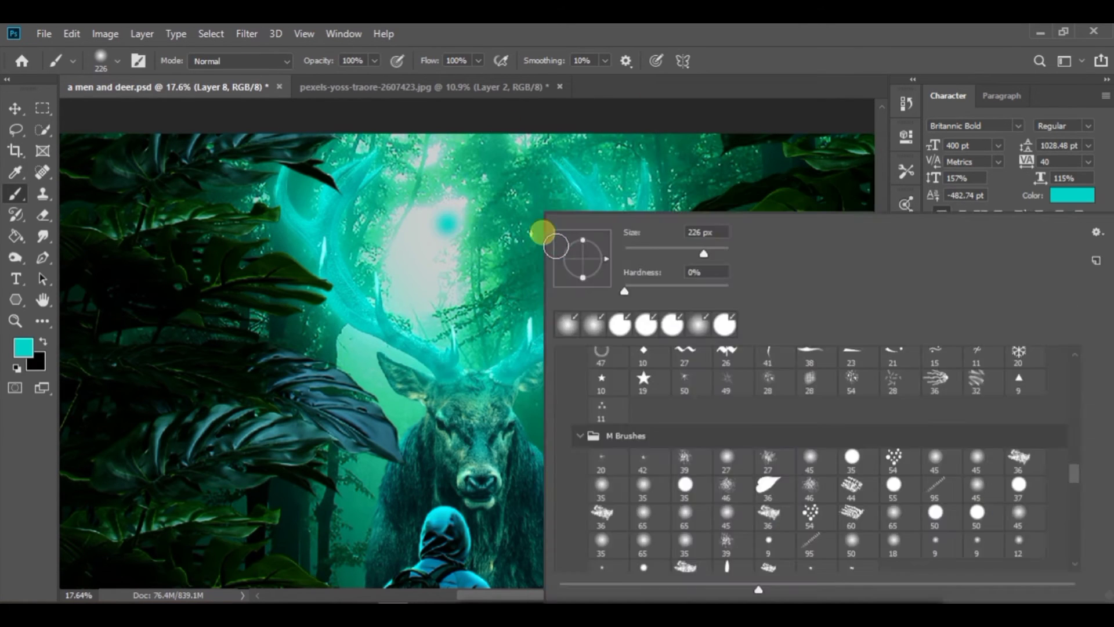
left_click(542, 232)
left_click(649, 340)
scroll(735, 273, "down", 3)
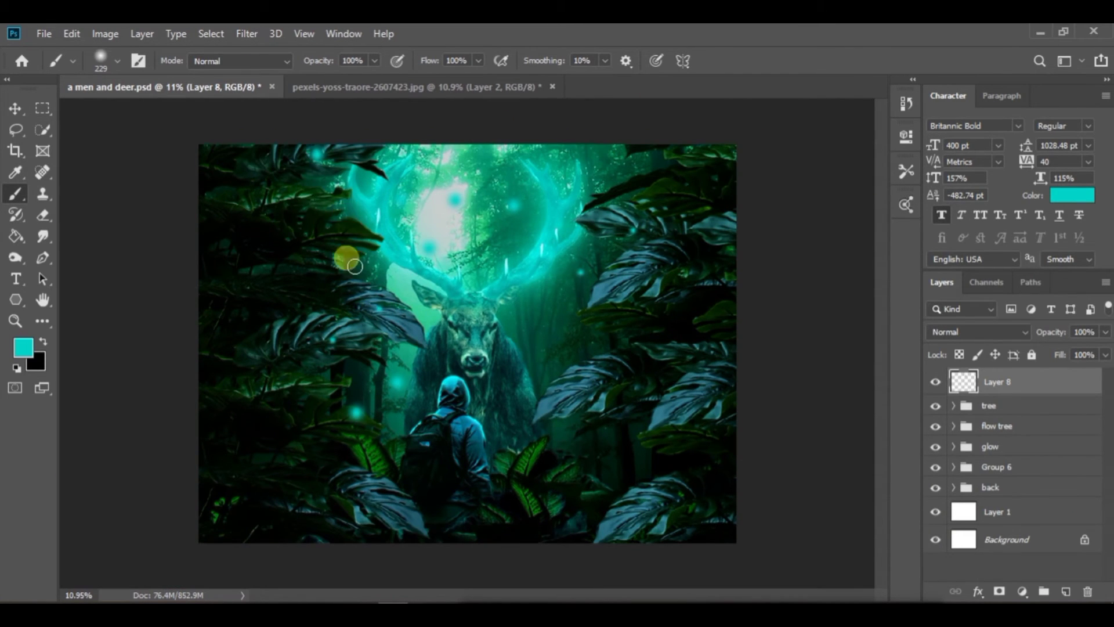
Scatter more soft teal glow spots over the leaves and deer, and set Layer 8's blend mode to Screen
left_click(592, 370)
left_click(569, 331)
scroll(579, 374, "down", 3)
scroll(579, 373, "up", 1)
left_click(508, 321)
left_click(390, 298)
right_click(407, 311, "alt")
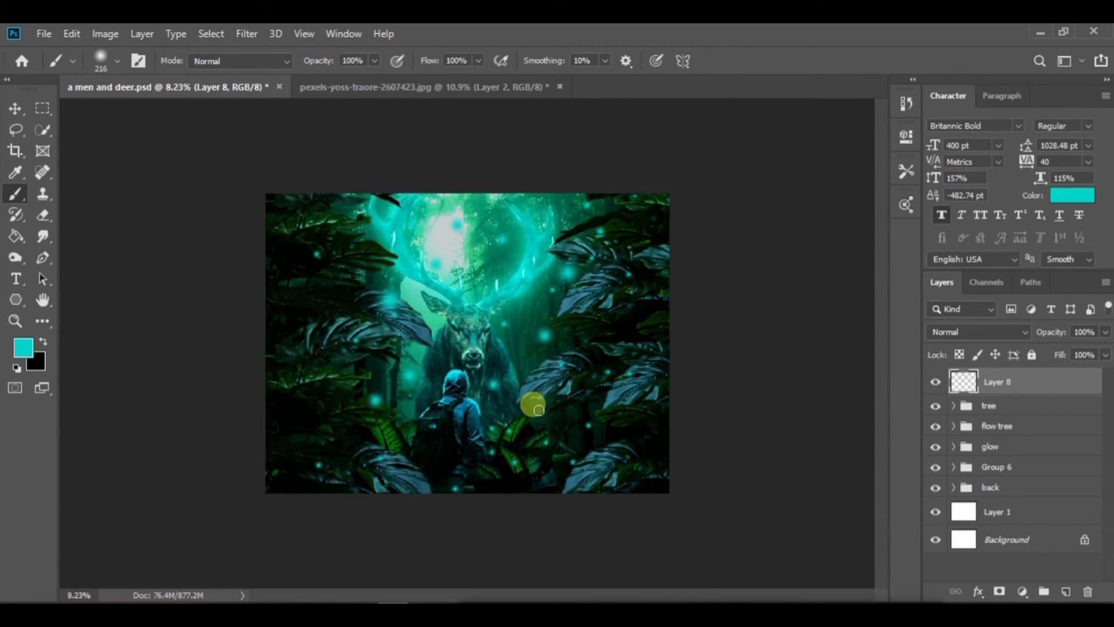
left_click(978, 332)
left_click(983, 365)
left_click(246, 34)
mouse_move(428, 226)
left_click(490, 281)
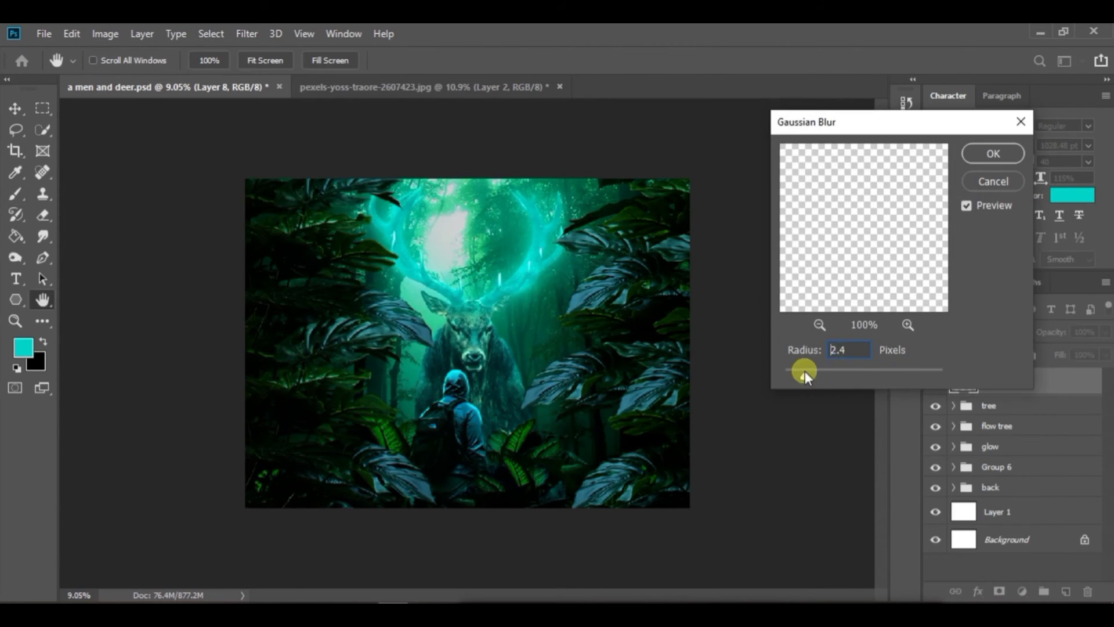
mouse_move(806, 372)
left_mouse_down()
mouse_move(867, 376)
mouse_move(856, 376)
left_mouse_up()
triple_click(819, 326)
double_click(818, 326)
triple_click(819, 326)
left_click(990, 180)
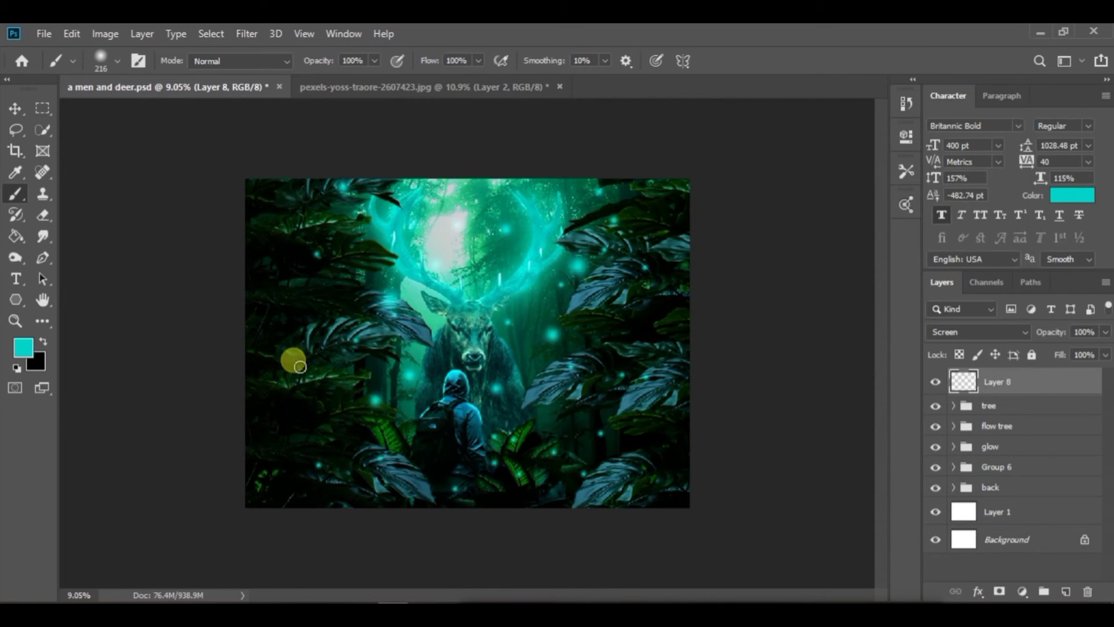
Add a few more teal glow spots near the image's side edges and soften Layer 8 with a Gaussian Blur
left_click(274, 353)
left_click(662, 305)
right_click(660, 354, "alt")
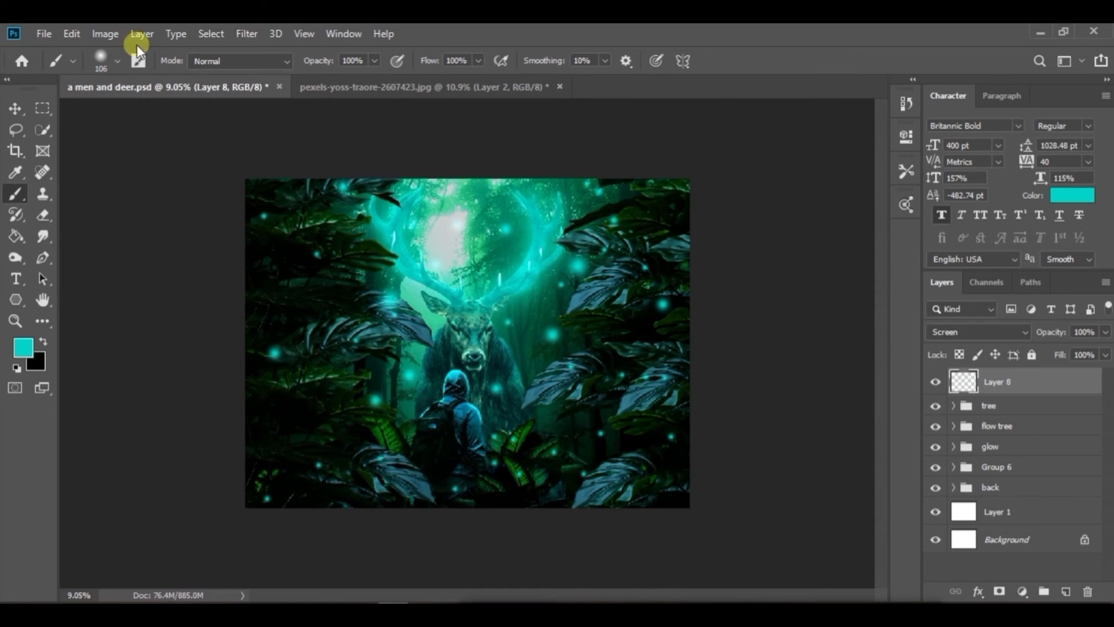
left_click(247, 34)
mouse_move(348, 219)
left_click(490, 281)
mouse_move(855, 374)
left_mouse_down()
mouse_move(888, 371)
mouse_move(859, 373)
left_mouse_up()
left_click(993, 153)
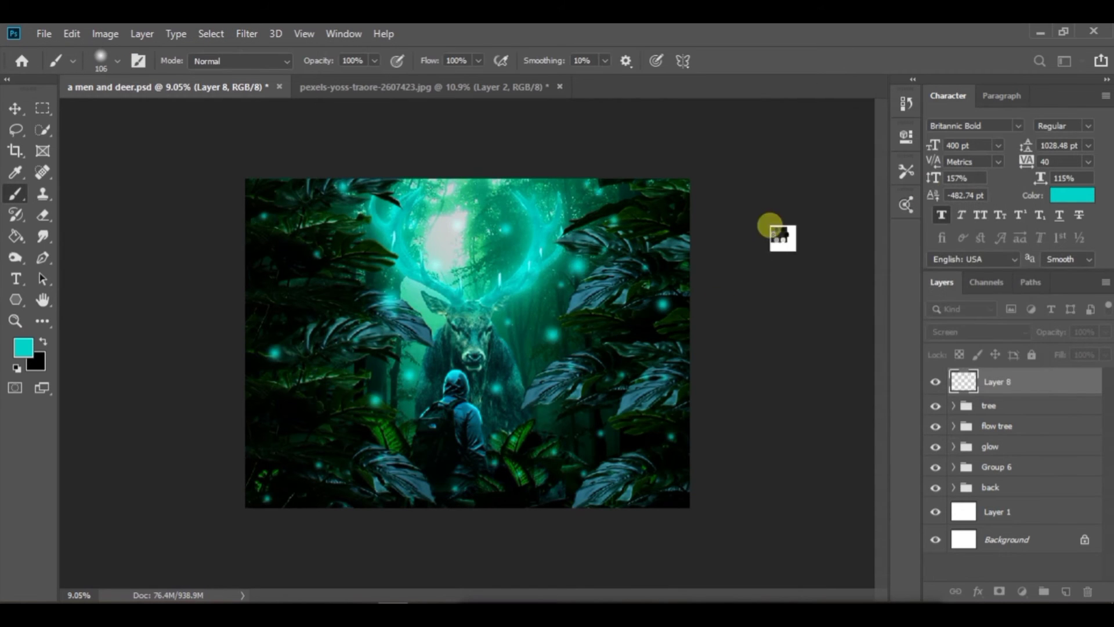
Select everything from Layer 1 up to Layer 8 and stamp the visible image onto a new top layer
scroll(624, 361, "up", 1)
left_click(1012, 512)
left_click(1012, 388, "shift")
key("ctrl+alt+shift+e")
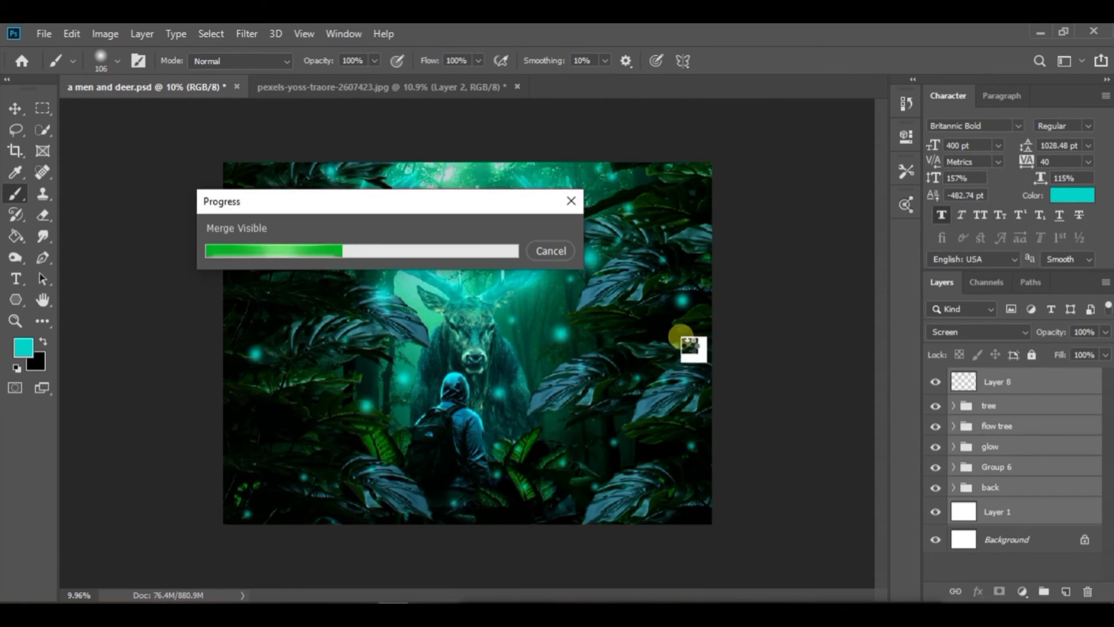
Group the original layers and groups between the Background and the stamped layer under the name design
right_click(1033, 488)
left_click(888, 139)
type("design")
key("Return")
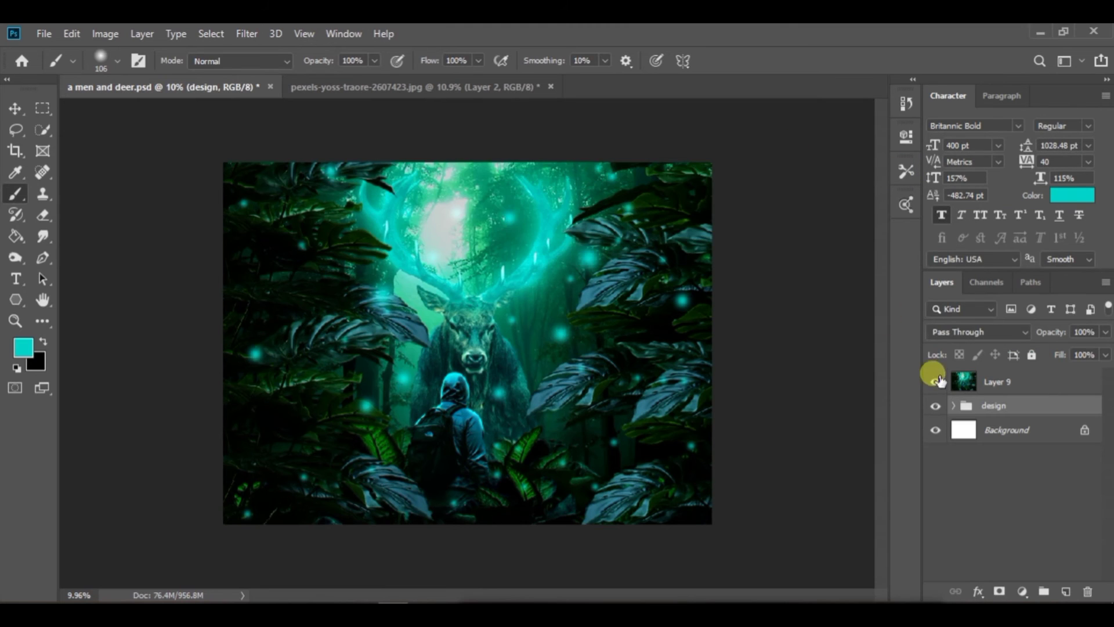
Apply the basic Blur filter to the stamped Layer 9
left_click(1048, 382)
left_click(246, 34)
mouse_move(348, 219)
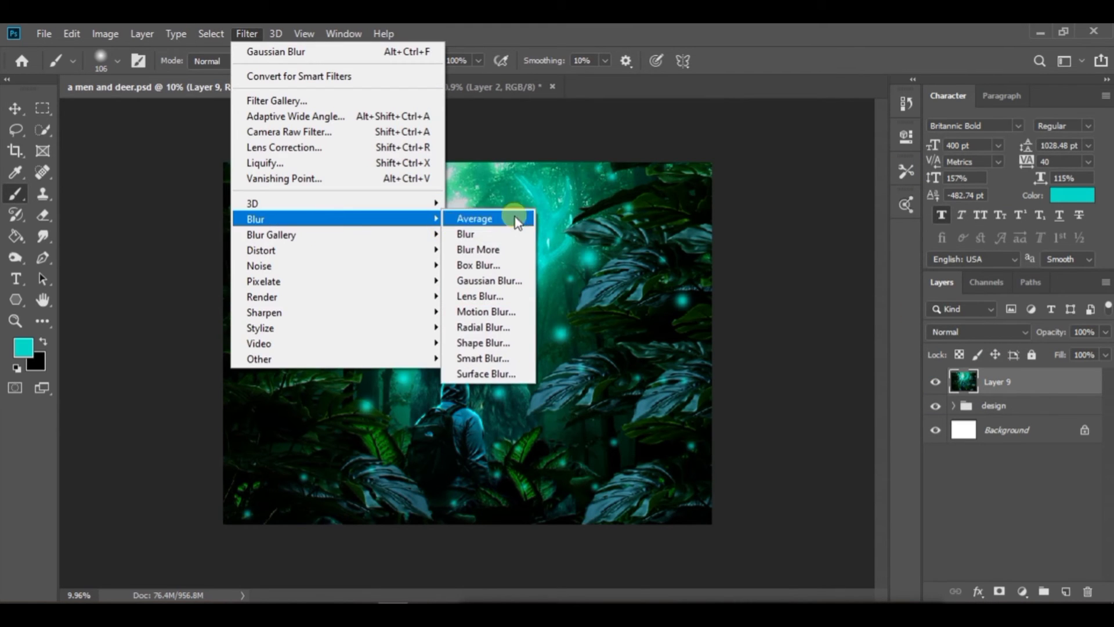
left_click(511, 234)
scroll(478, 344, "up", 8)
Apply a Lens Blur with a hexagon iris to Layer 9, adjusting its radius
left_click(247, 34)
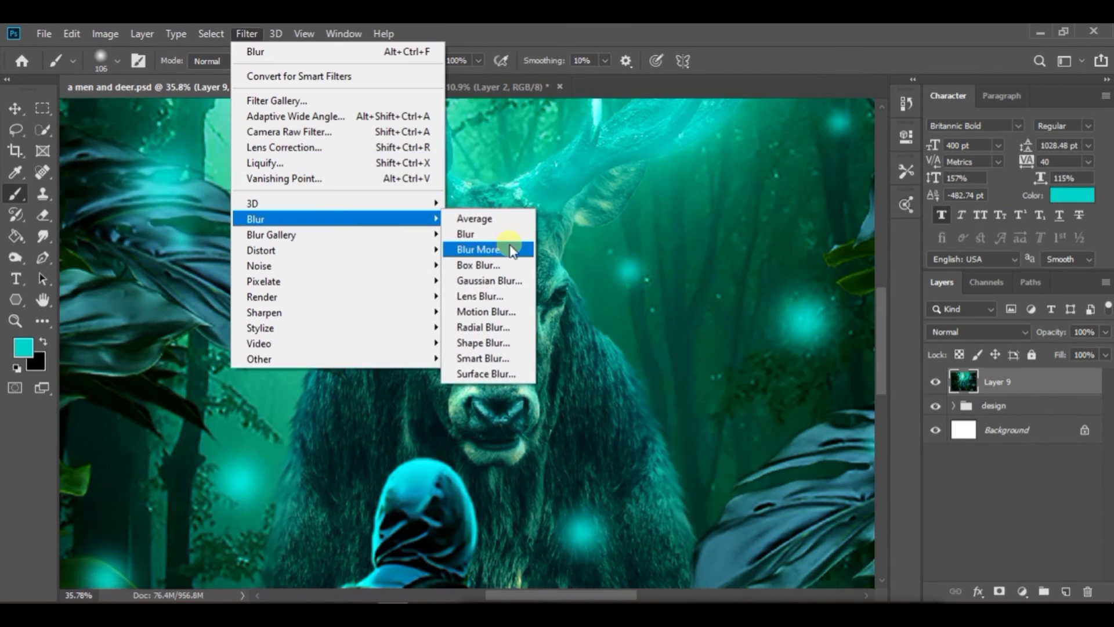
left_click(511, 300)
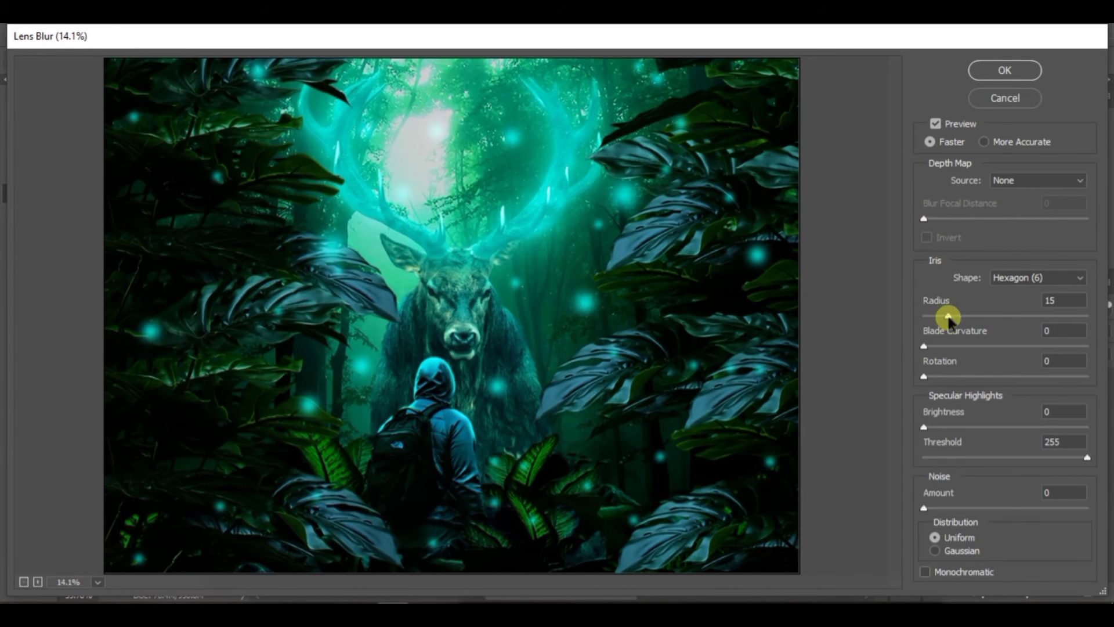
left_click_drag(949, 318, 1017, 336)
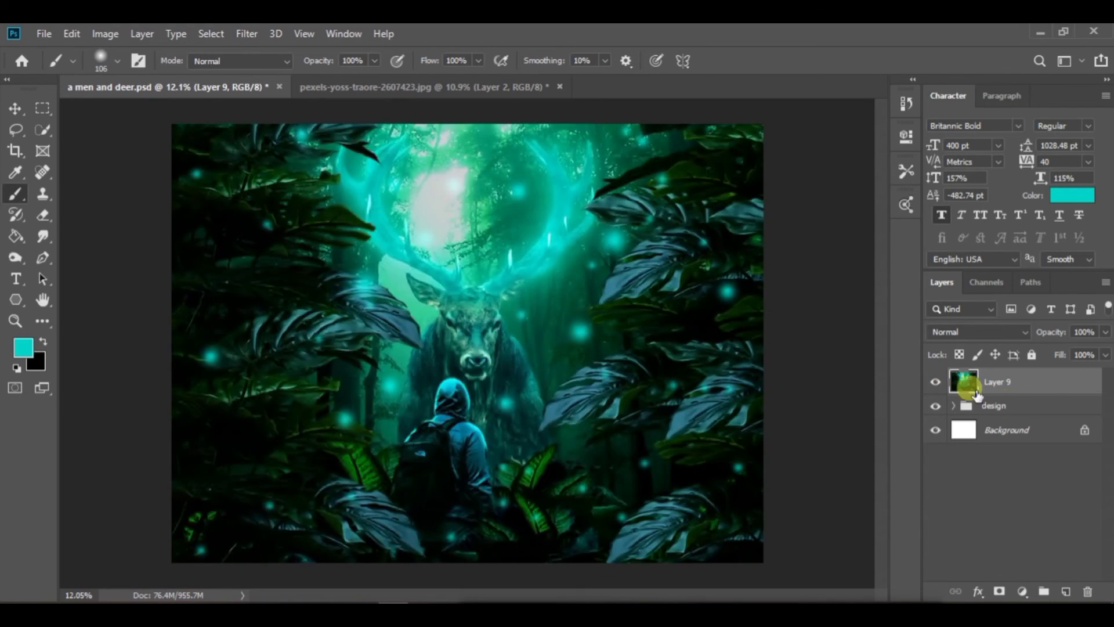
Add a layer mask to Layer 9 and fill it with black
left_click(999, 591)
left_click(43, 341)
key("alt+Delete")
Paint white on Layer 9's mask along both image sides with a 2655 px soft brush at 27% opacity and 23% flow
left_click_drag(265, 246, 284, 246)
scroll(360, 302, "down", 6)
left_click_drag(369, 311, 396, 319)
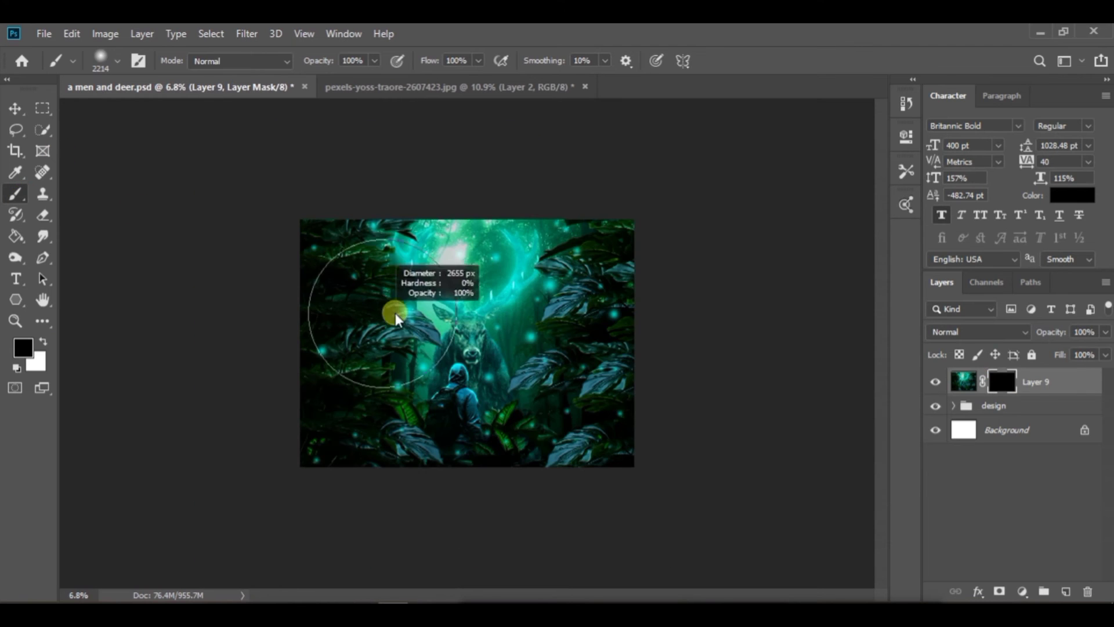
left_click(43, 341)
left_click(374, 60)
left_click_drag(371, 79, 317, 81)
left_click(478, 61)
left_click_drag(472, 82, 424, 79)
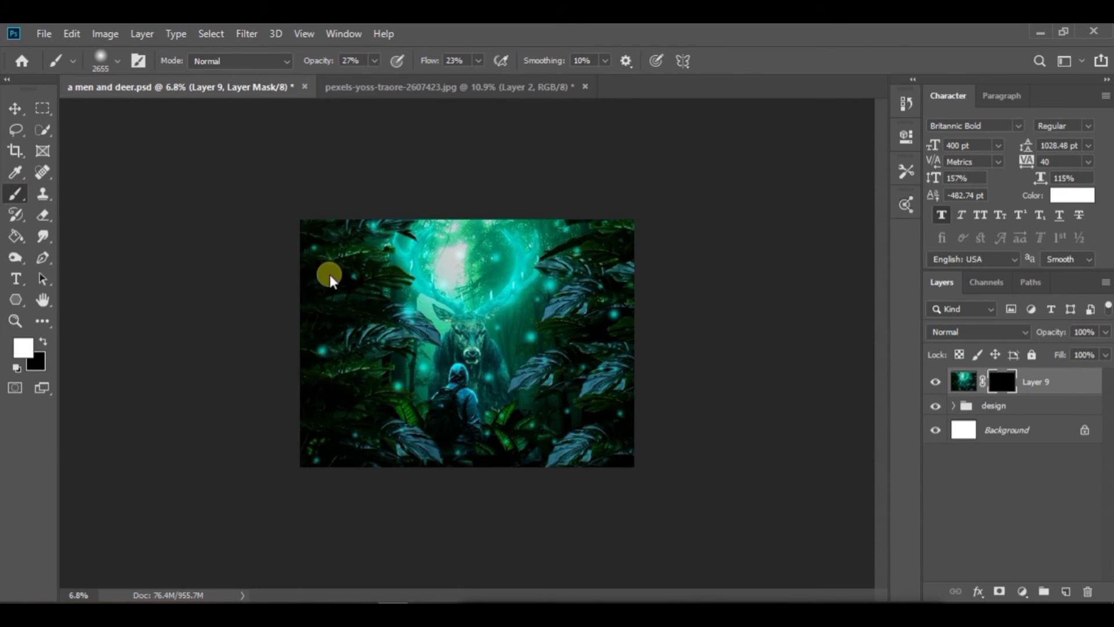
scroll(601, 392, "up", 3)
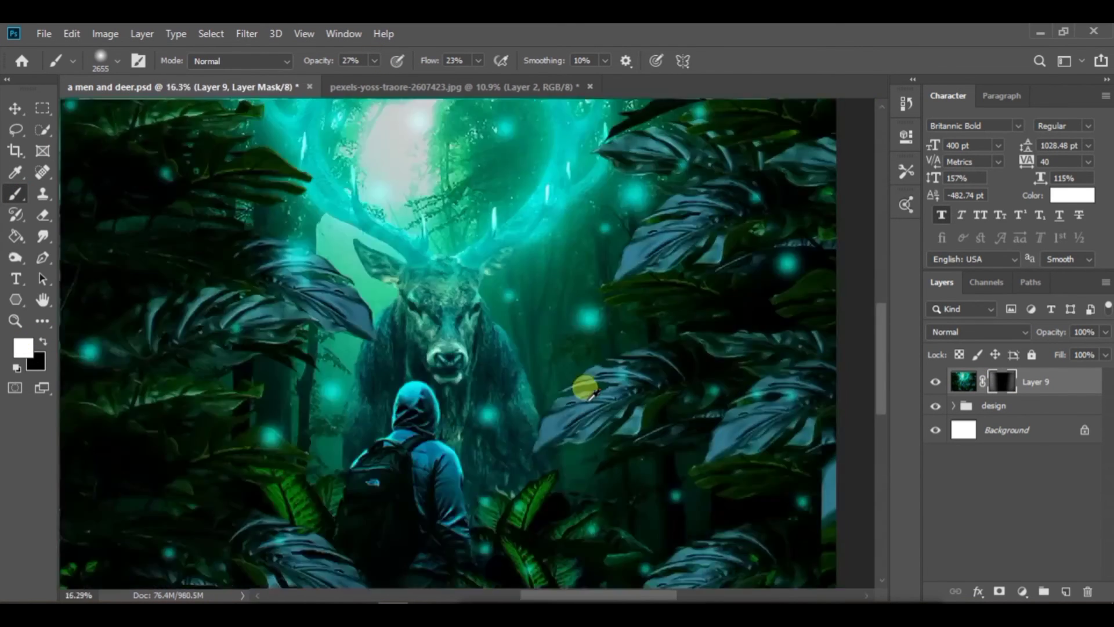
scroll(580, 385, "down", 1)
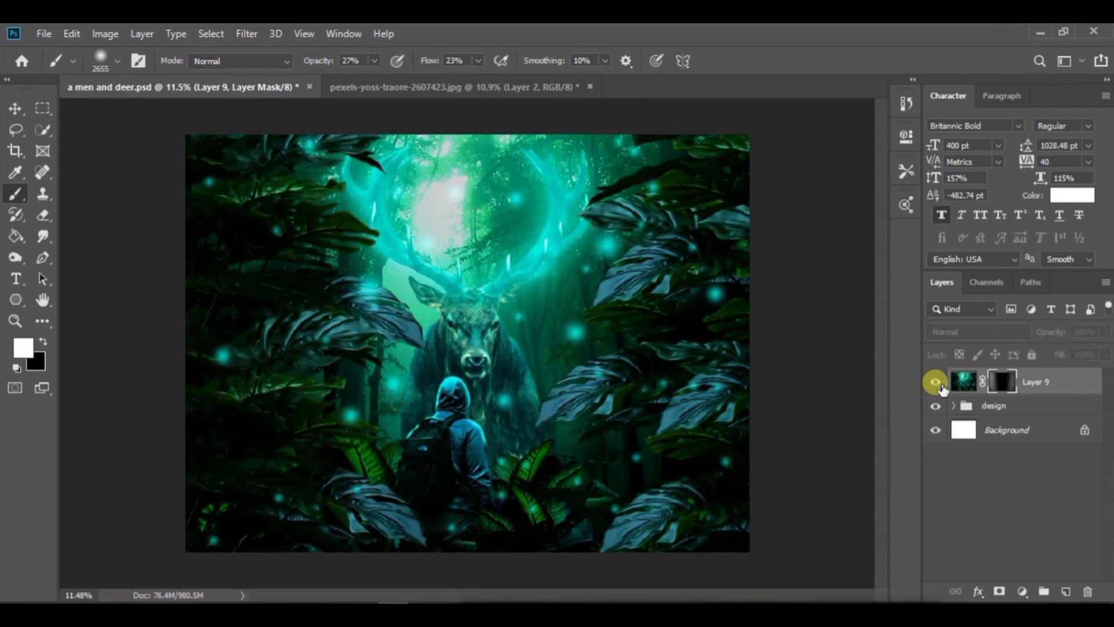
scroll(660, 525, "down", 1)
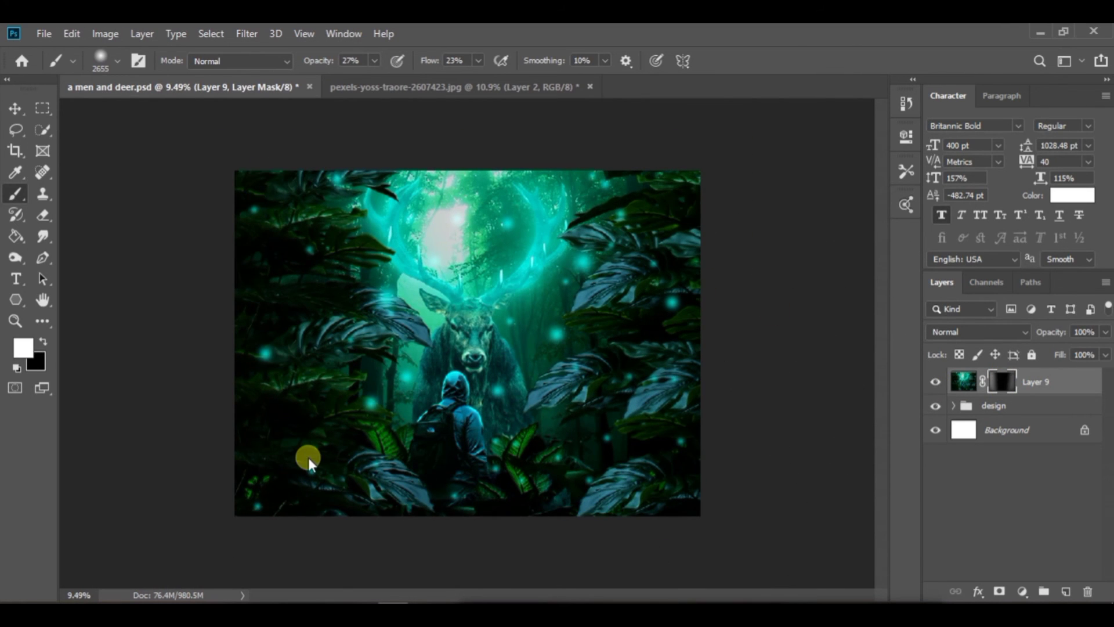
Paint the blur into the surrounding leaves on Layer 9's mask with a 1411 px brush at 37% opacity and 34% flow
mouse_move(308, 457)
left_mouse_down()
mouse_move(304, 203)
mouse_move(309, 447)
mouse_move(269, 540)
left_mouse_up()
left_click_drag(329, 505, 283, 505)
left_click(284, 505, "alt")
left_click(375, 60)
left_click_drag(374, 78, 381, 77)
left_click(478, 60)
left_click_drag(476, 78, 486, 77)
scroll(440, 255, "up", 4)
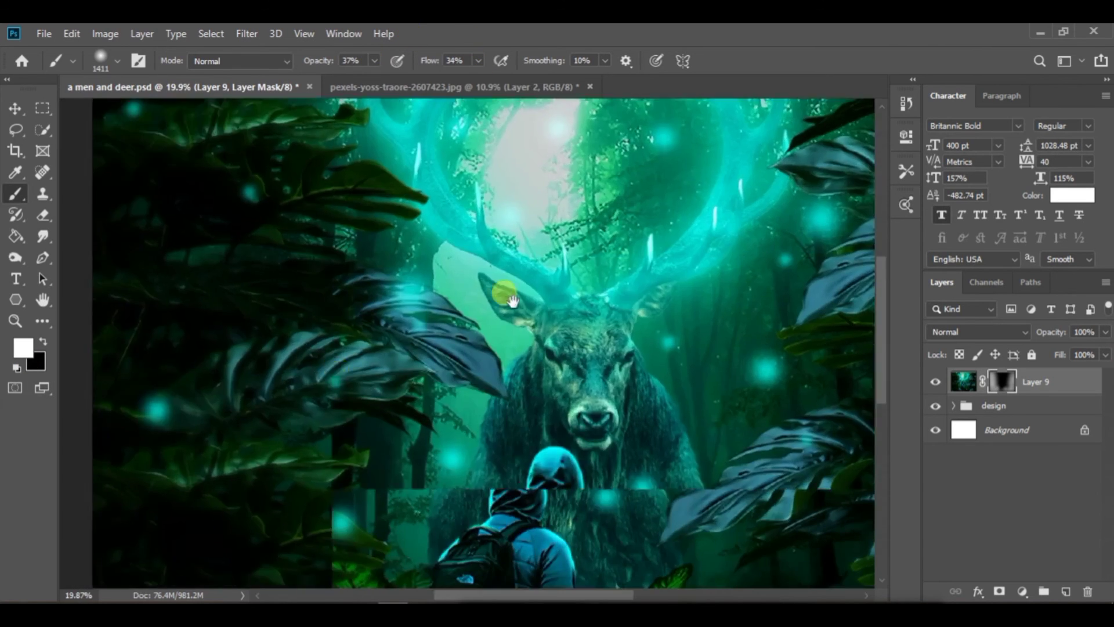
left_click_drag(505, 299, 772, 174)
left_click_drag(430, 522, 419, 354)
left_click_drag(511, 406, 646, 462)
left_click_drag(812, 400, 281, 424)
left_click_drag(517, 259, 450, 575)
left_click(517, 384, "alt")
scroll(504, 409, "down", 3)
scroll(504, 409, "up", 2)
left_click_drag(214, 149, 284, 316)
key("d")
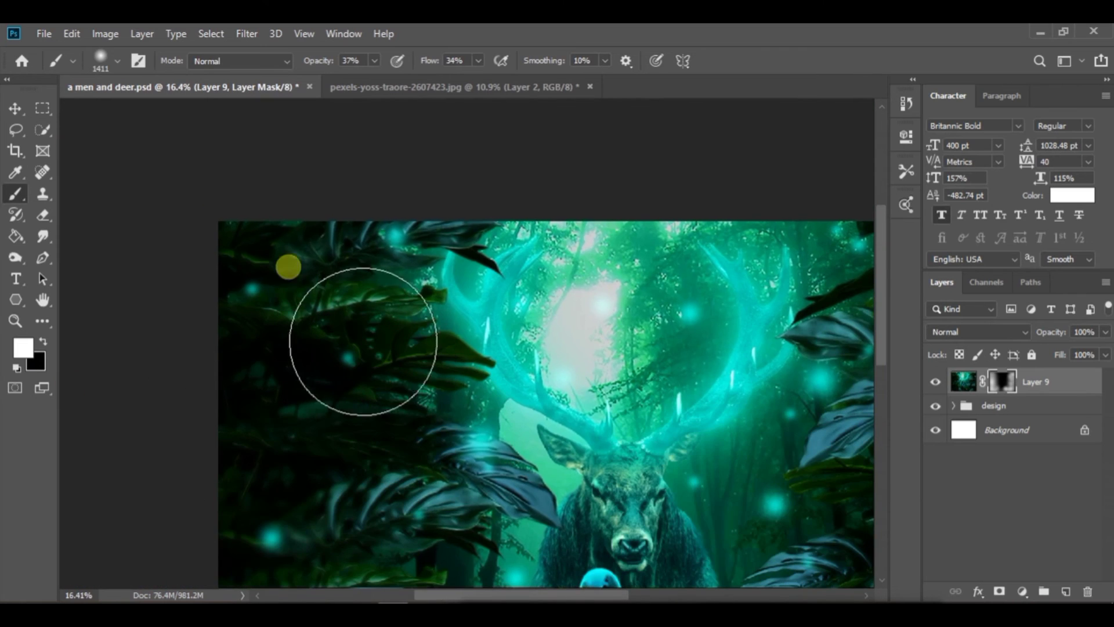
Extend the white painting on Layer 9's mask over the upper leaves on both sides of the deer
scroll(326, 311, "down", 4)
left_click_drag(429, 302, 345, 368)
left_click_drag(334, 264, 312, 401)
left_click_drag(519, 290, 536, 322)
left_click_drag(777, 314, 630, 281)
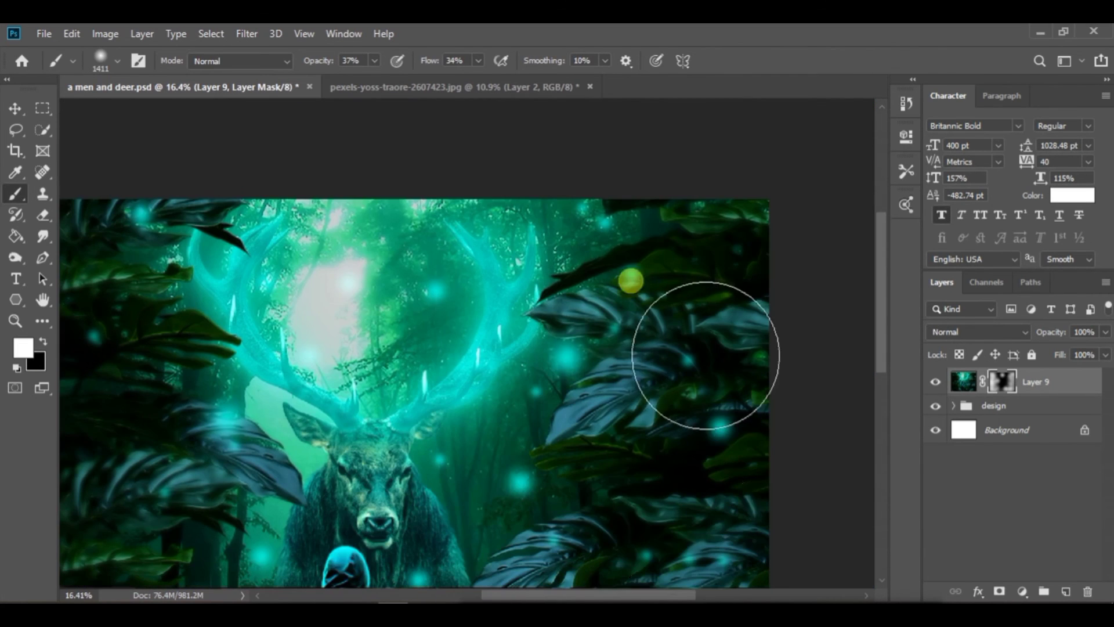
Paint white on Layer 9's mask over the foreground plants beside the hiker with an 851 px brush
left_click_drag(581, 454, 617, 294)
left_click_drag(598, 431, 613, 316)
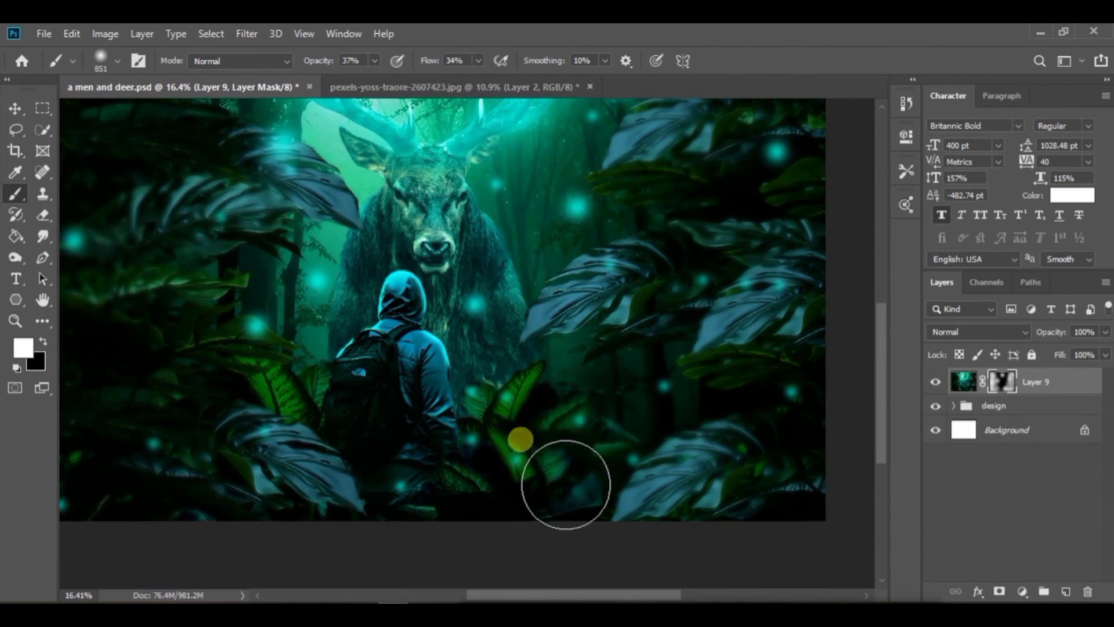
scroll(525, 447, "up", 2)
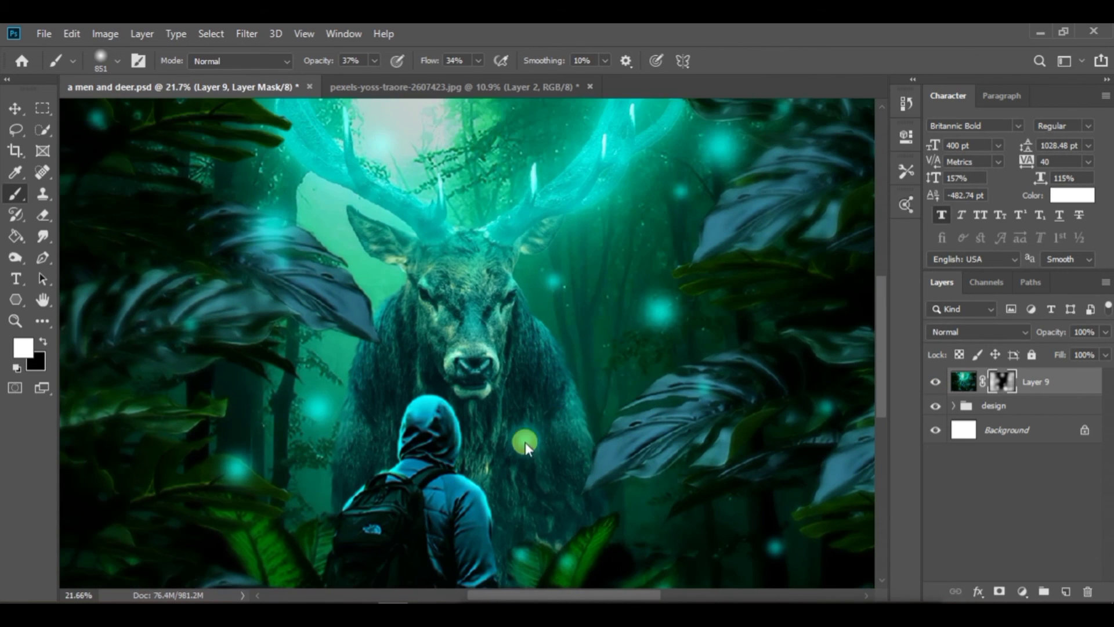
Paint white on Layer 9's mask over the deer's body with a 454 px brush, comparing the image with the layer hidden and shown
left_click(936, 382)
left_click(935, 382)
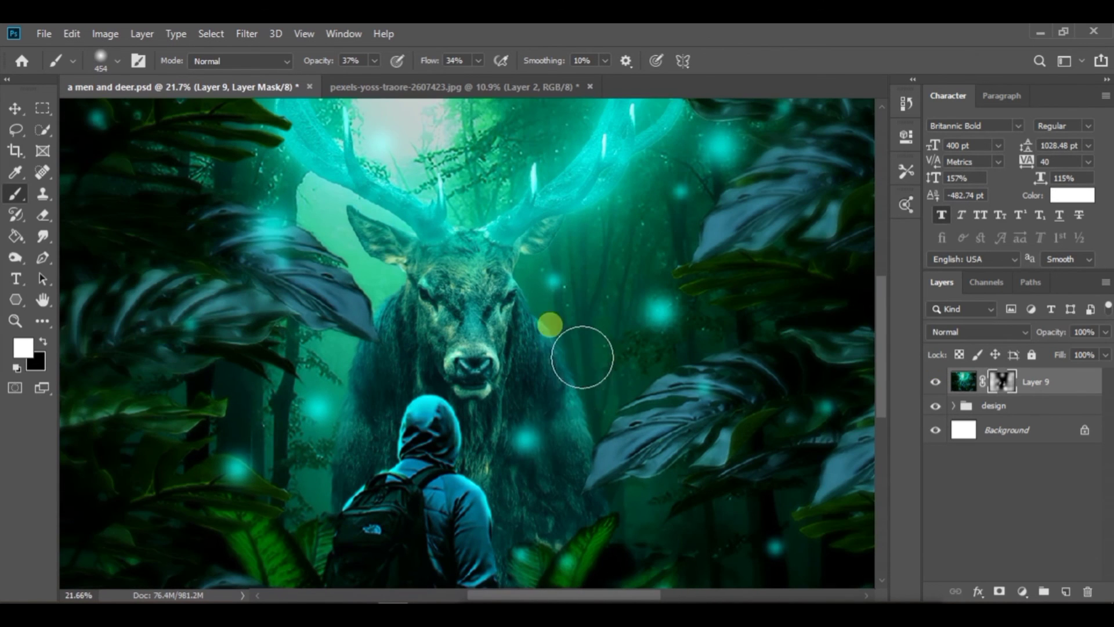
left_click(936, 382)
left_click(935, 382)
scroll(510, 313, "down", 5)
scroll(493, 318, "up", 8)
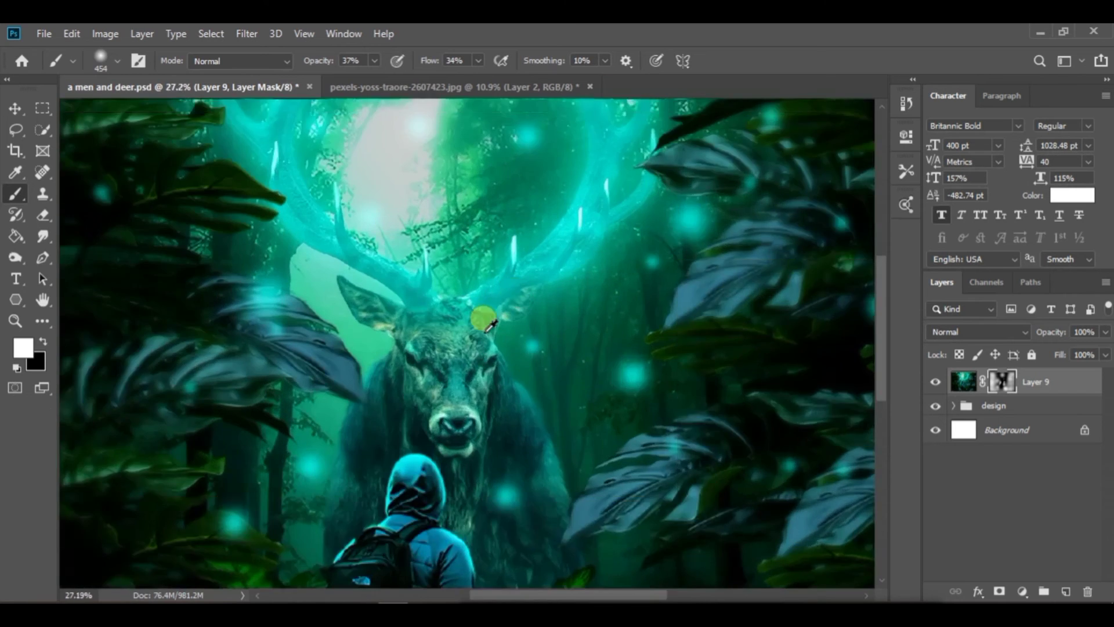
Paint white on Layer 9's mask along the deer's antlers with a 143 px brush
left_click_drag(528, 264, 495, 264)
left_click_drag(656, 175, 583, 272)
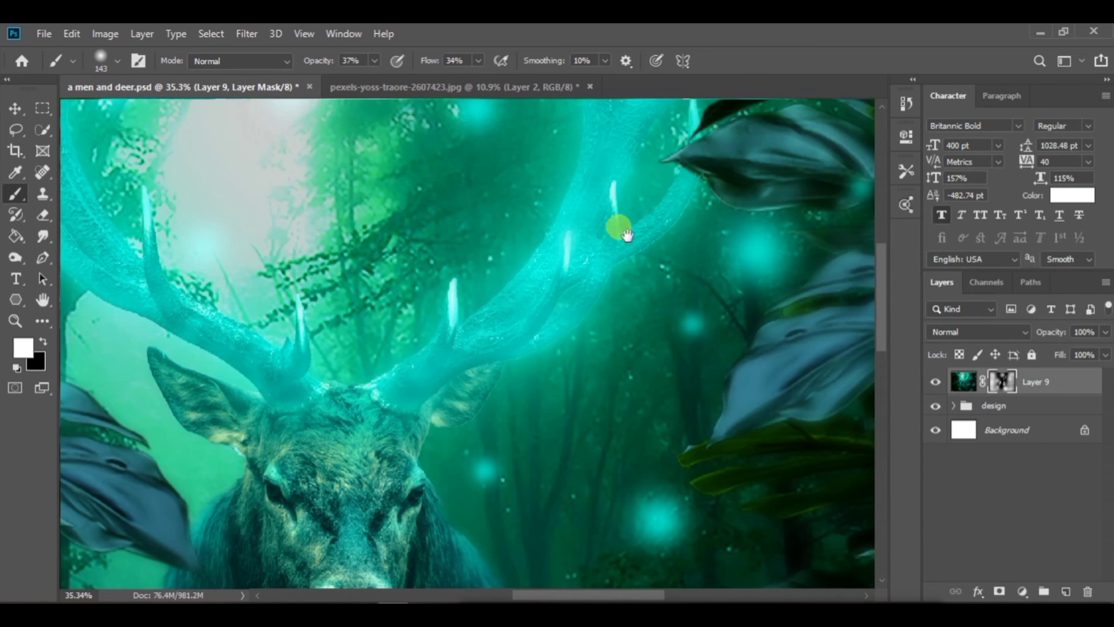
left_click_drag(628, 234, 592, 309)
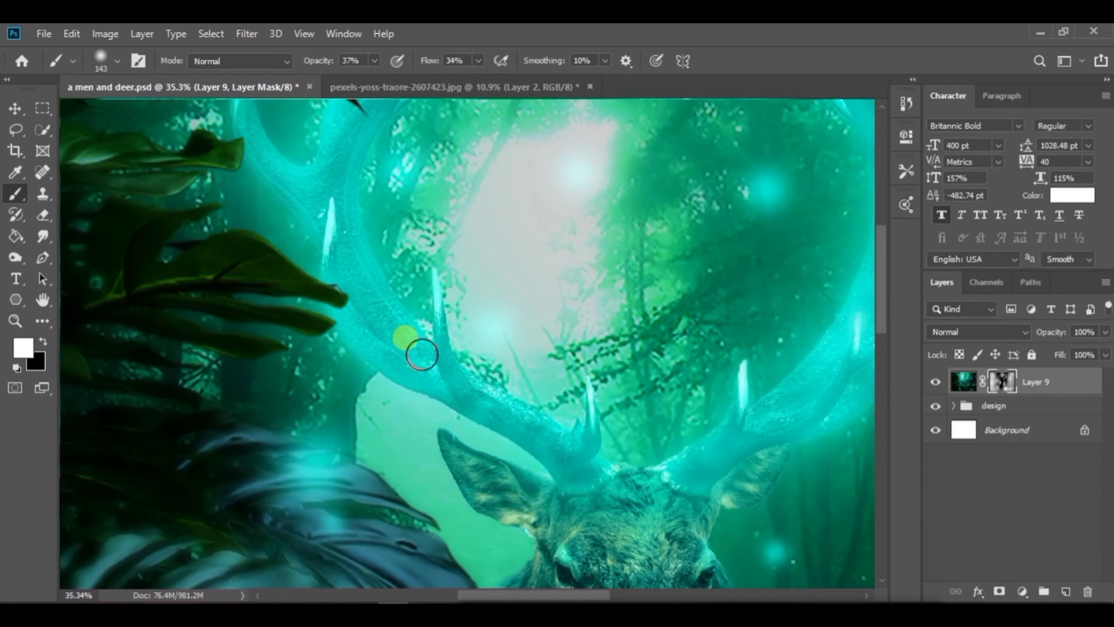